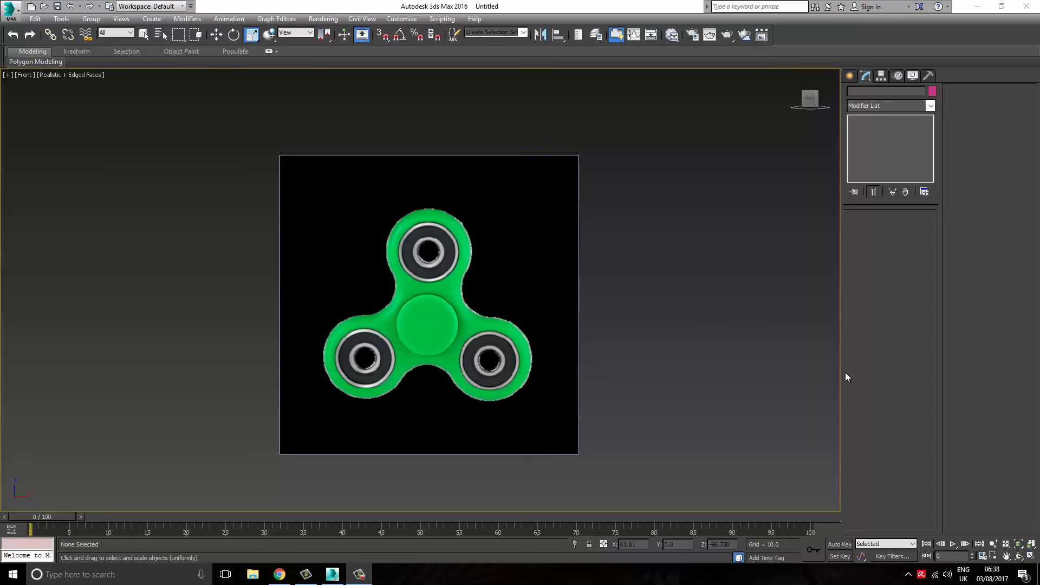
Draw a cylinder over the top bearing and align it with the spinner's face
left_click(850, 75)
left_click(868, 168)
scroll(448, 202, "up", 5)
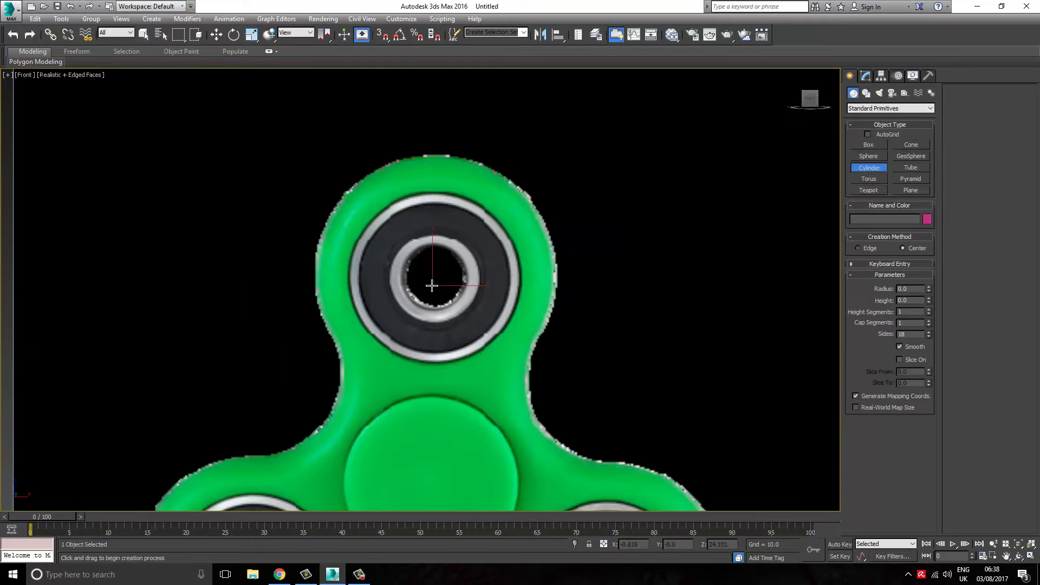
left_click_drag(436, 278, 520, 278)
left_click(448, 262)
key("w")
middle_click_drag(446, 263, 577, 251, "alt")
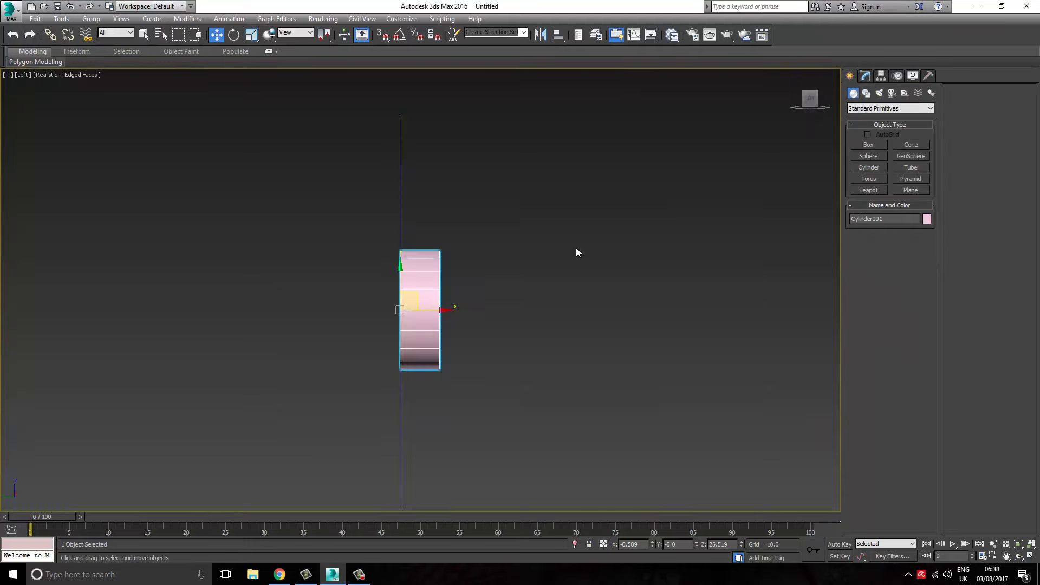
key("f")
Convert the cylinder to an Editable Poly and turn on Affect Pivot Only
left_click(866, 76)
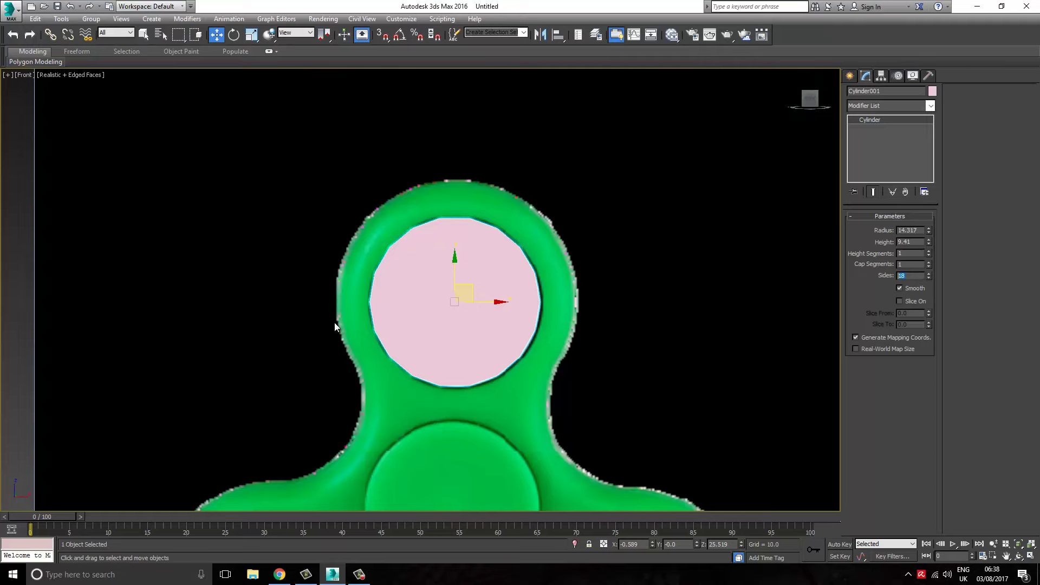
key("l")
right_click(416, 256)
left_click(542, 364)
left_click(881, 76)
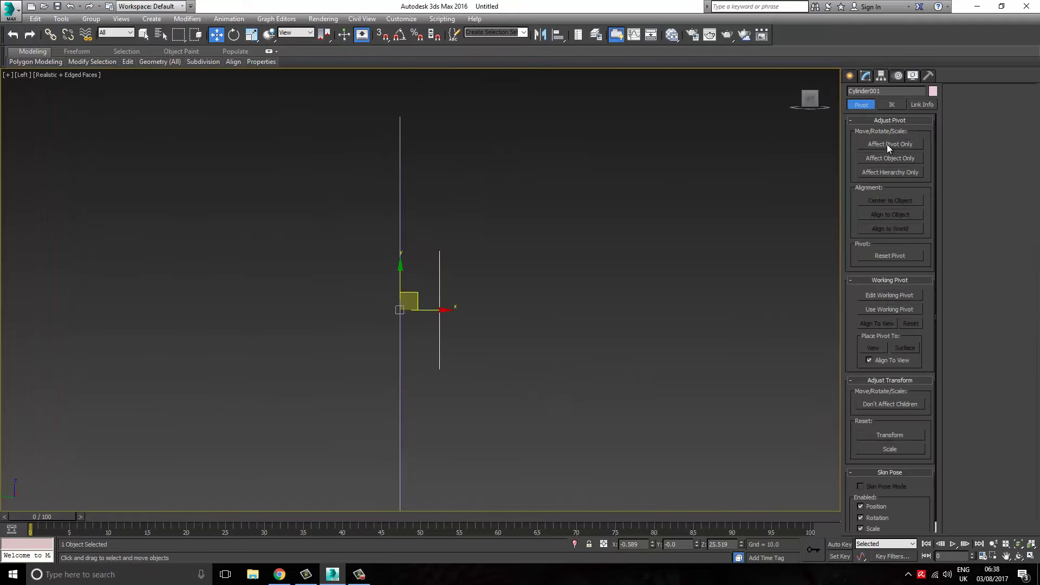
left_click(888, 144)
key("f")
middle_click_drag(382, 202, 363, 159)
Shift-scale the border outward into a flat ring, then select the lower-left ring copy
key("3")
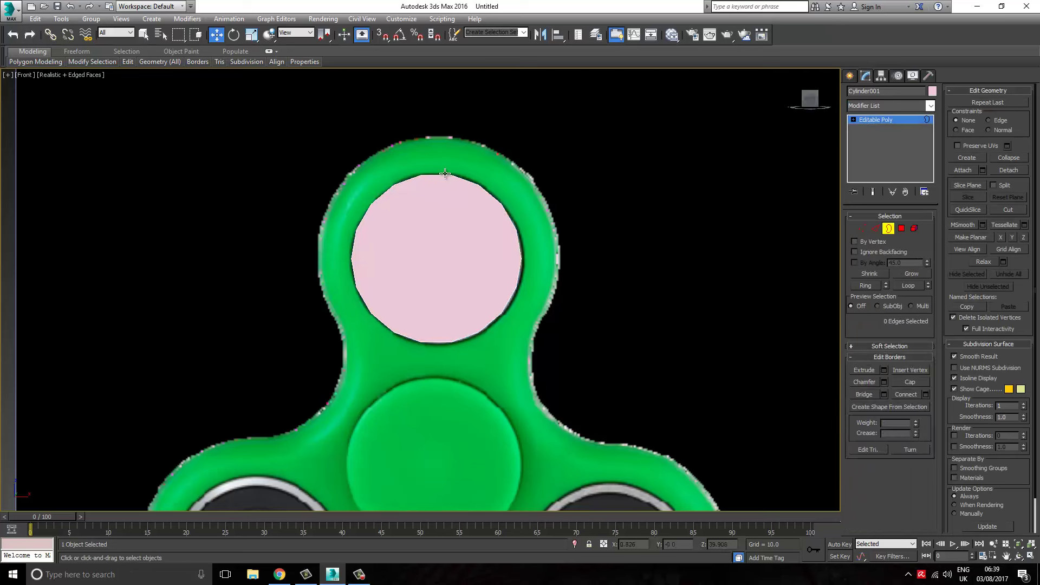
key("r")
left_click_drag(445, 250, 445, 238, "shift")
key("3")
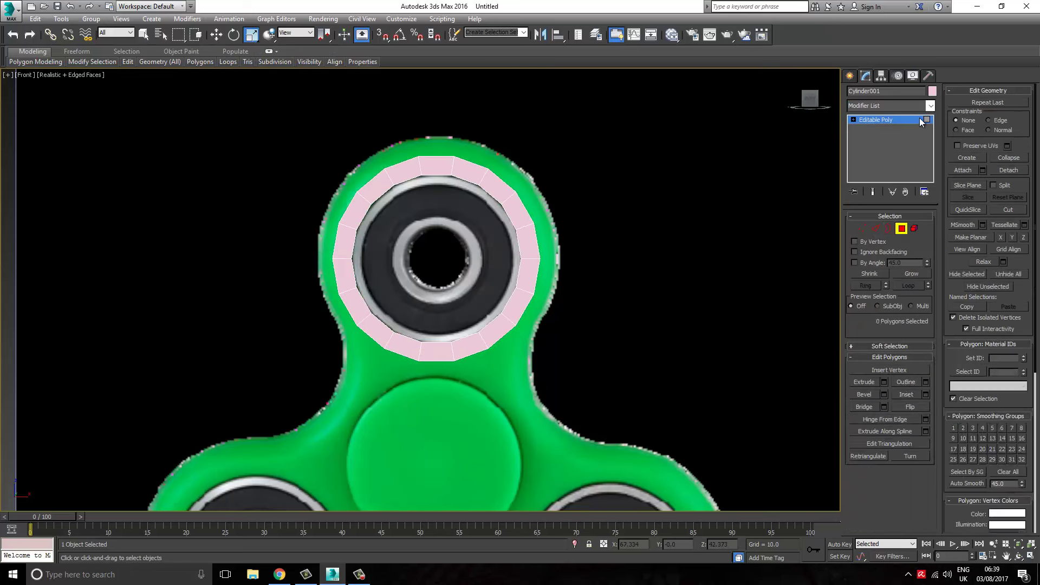
key("w")
scroll(396, 109, "down", 3)
left_click(339, 315)
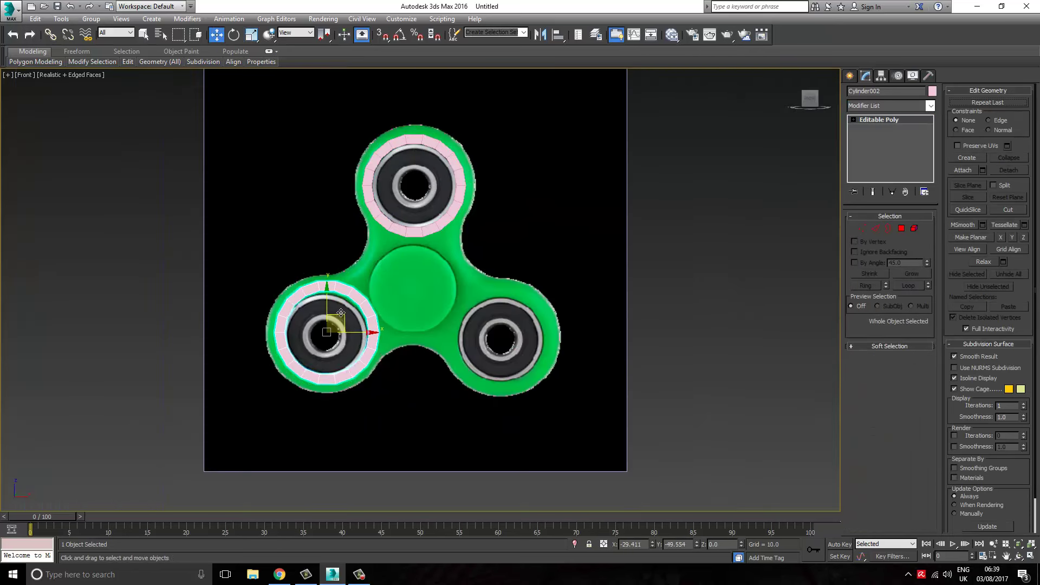
Shift-drag a copy of the ring onto the lower-right bearing and confirm the clone
scroll(332, 328, "up", 2)
scroll(332, 333, "up", 3)
scroll(377, 294, "down", 2)
left_click_drag(292, 329, 534, 325, "shift")
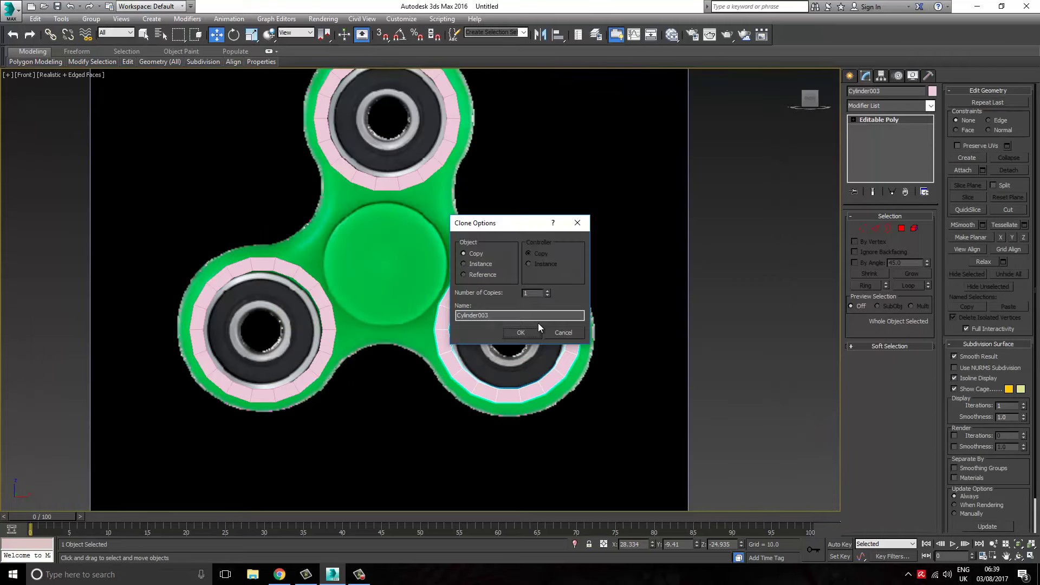
left_click(545, 332)
left_click(374, 298)
Copy the lower-left ring to the spinner's centre and scale it up around the cap
left_click(299, 284)
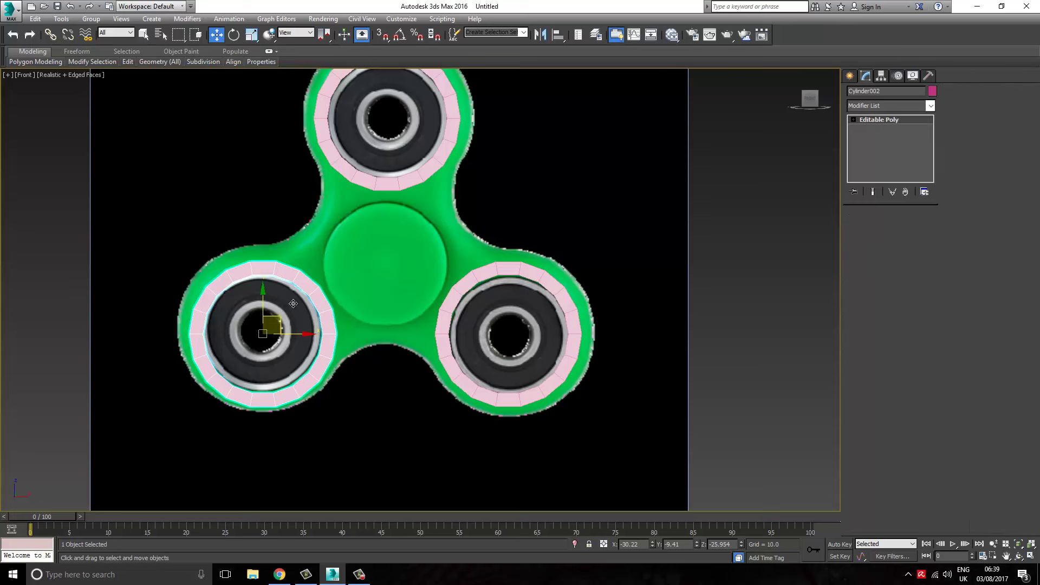
left_click_drag(298, 284, 422, 215, "shift")
scroll(364, 248, "up", 3)
left_click_drag(410, 264, 417, 223)
Scale the centre ring's outer border down into a thin band
key("w")
key("3")
left_click(483, 141)
key("r")
scroll(411, 206, "up", 2)
scroll(548, 165, "up", 2)
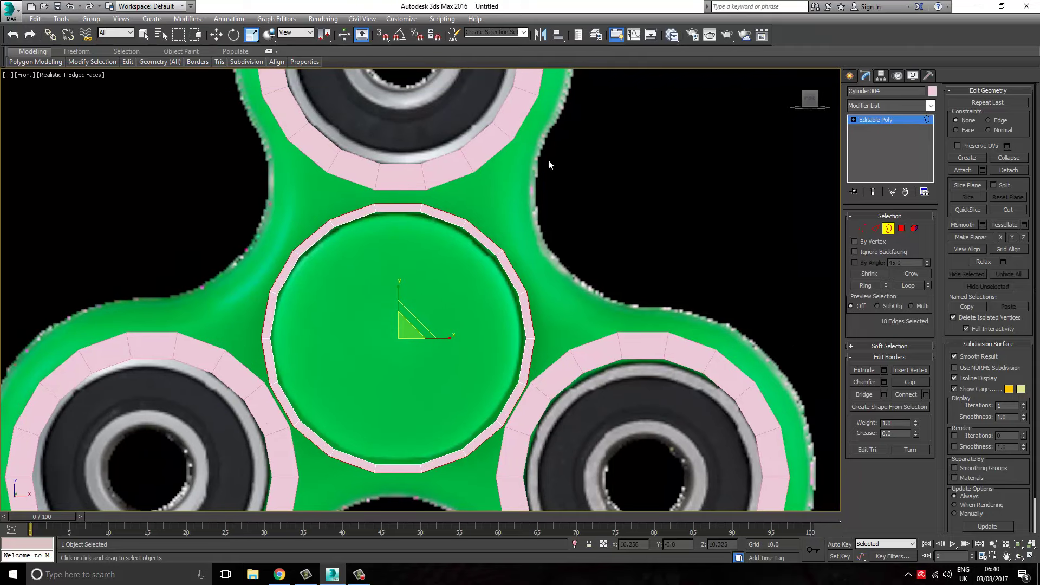
middle_click_drag(548, 165, 538, 227)
Select the top ring and switch to edge editing near the centre ring
left_click(216, 35)
left_click(343, 204)
mouse_move(343, 203)
middle_mouse_down()
mouse_move(359, 167)
mouse_move(383, 149)
middle_mouse_up()
key("2")
scroll(575, 326, "up", 3)
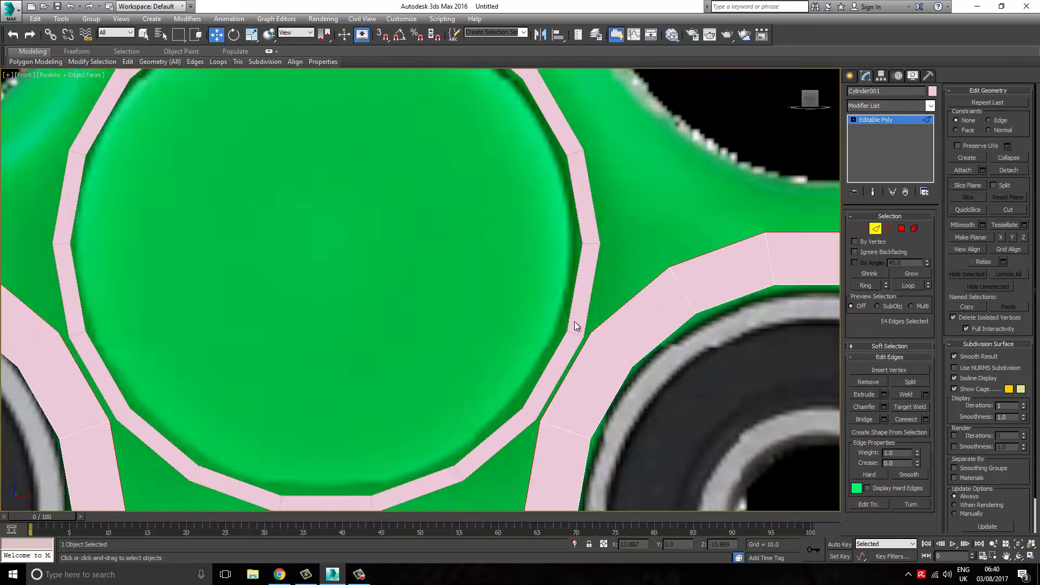
middle_click_drag(575, 325, 587, 318)
Attach the centre ring to the top ring and bridge their facing edges
left_click(575, 314)
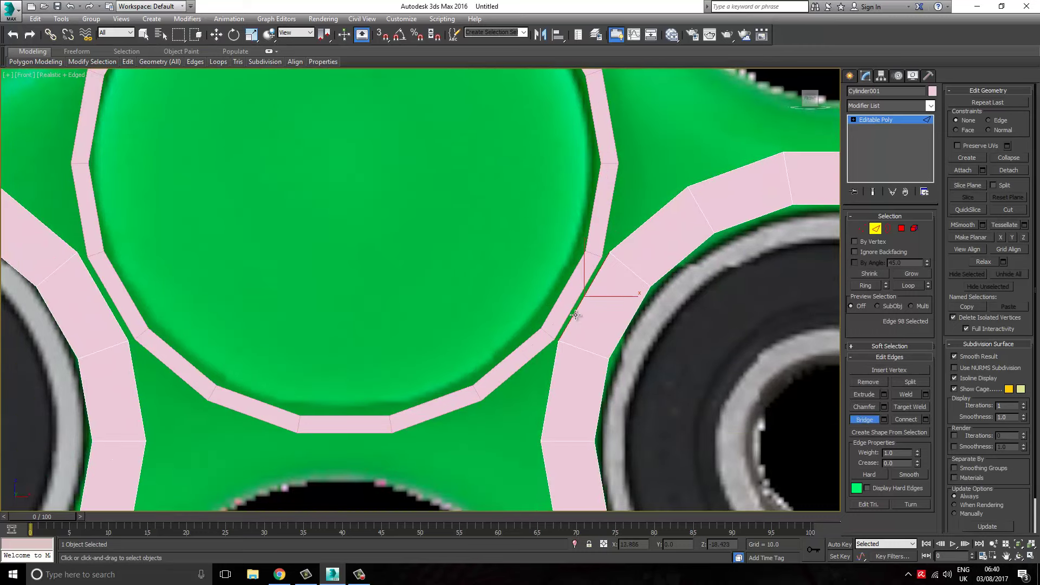
key("F3")
left_click(963, 170)
left_click(643, 201)
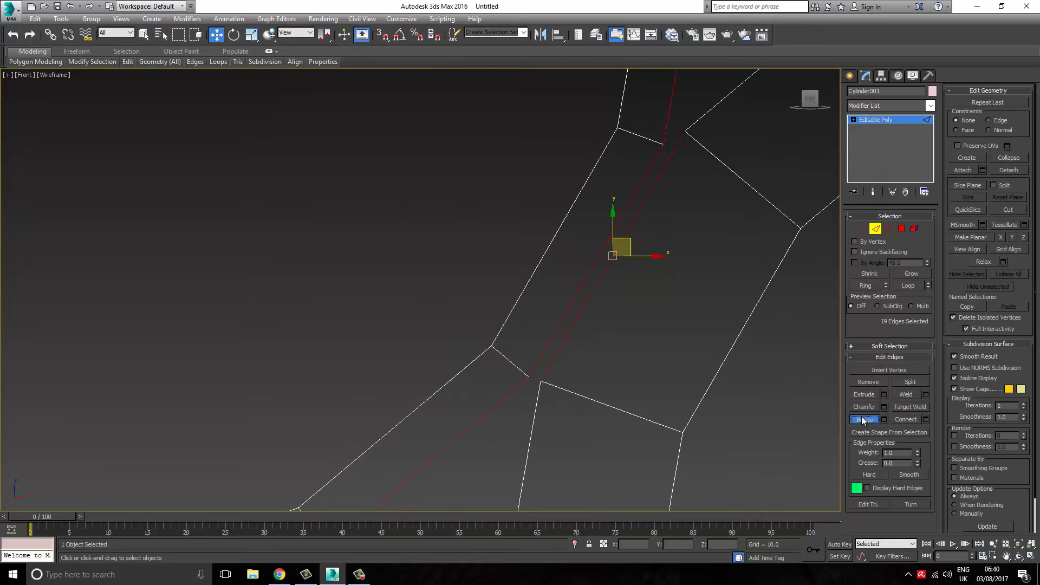
left_click(864, 421)
key("F3")
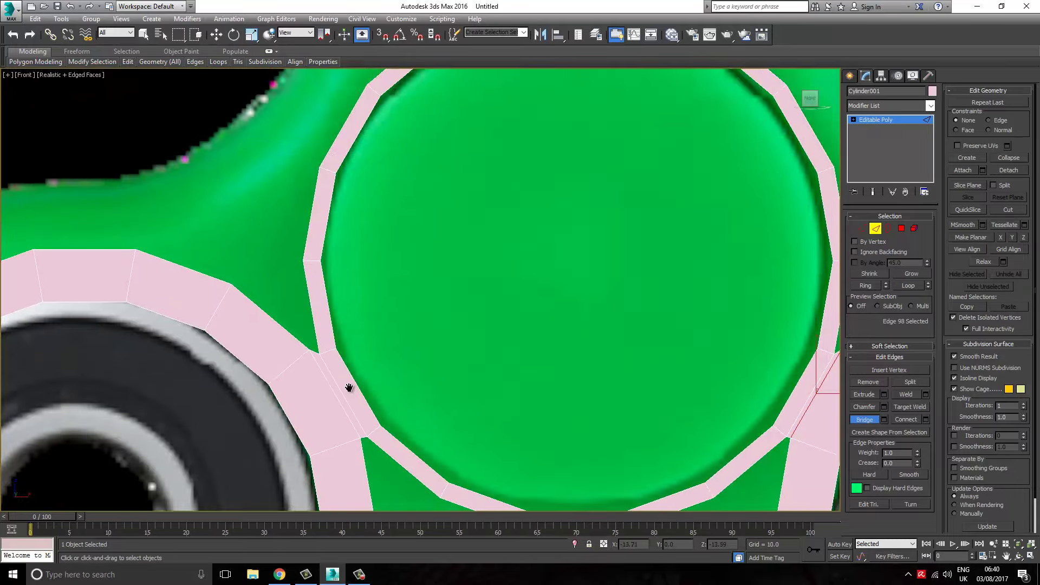
Switch to edge editing and frame the junctions between the bearing rings and centre disc
middle_click_drag(378, 310, 379, 434)
scroll(412, 271, "down", 3)
left_click(902, 228)
key("w")
scroll(405, 308, "up", 3)
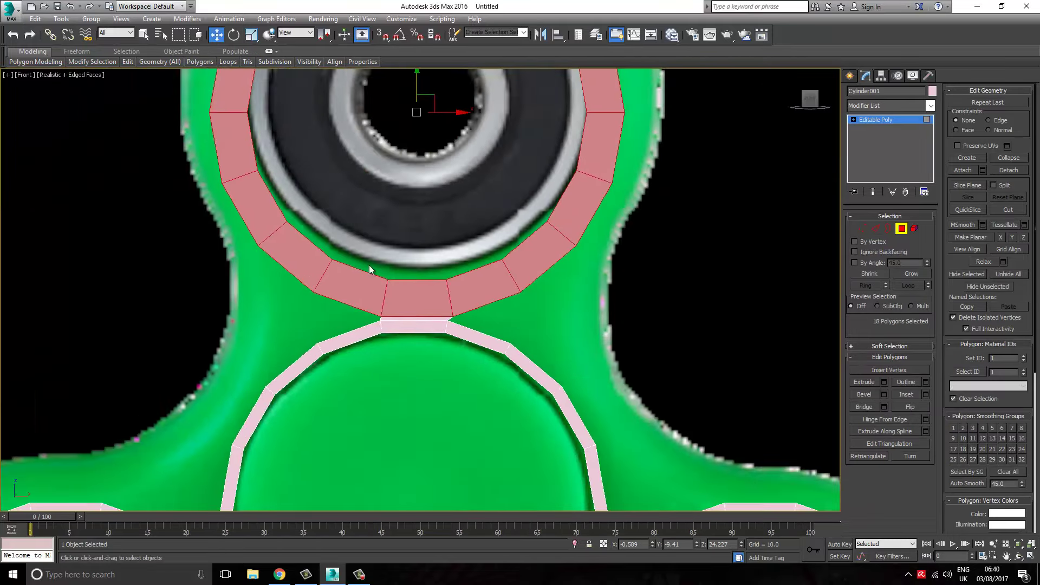
middle_click_drag(370, 269, 503, 79)
key("2")
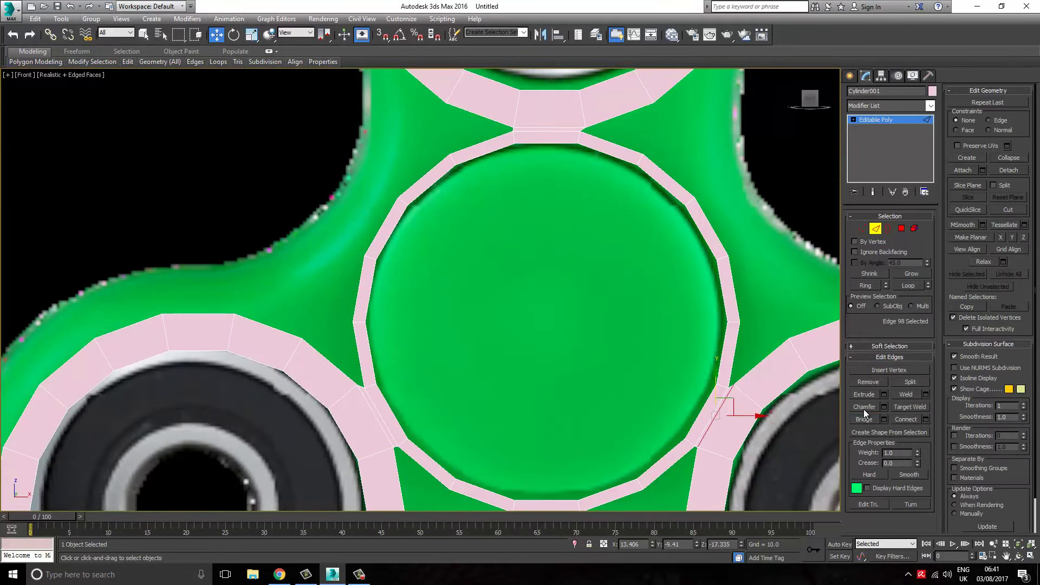
mouse_move(331, 362)
middle_mouse_down()
mouse_move(293, 179)
mouse_move(244, 314)
middle_mouse_up()
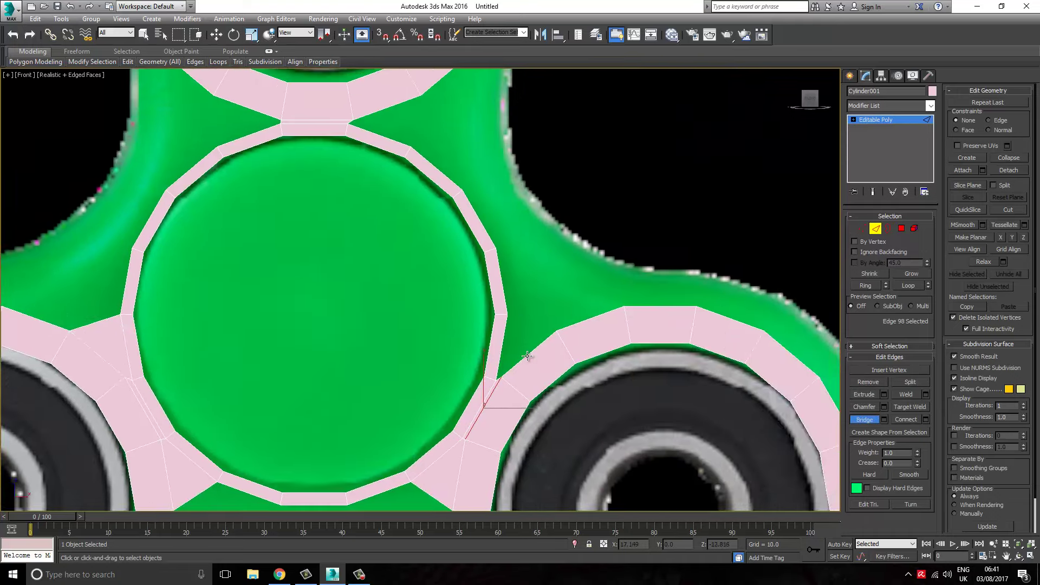
middle_click_drag(405, 84, 356, 290)
mouse_move(230, 288)
middle_mouse_down()
mouse_move(308, 294)
mouse_move(274, 347)
middle_mouse_up()
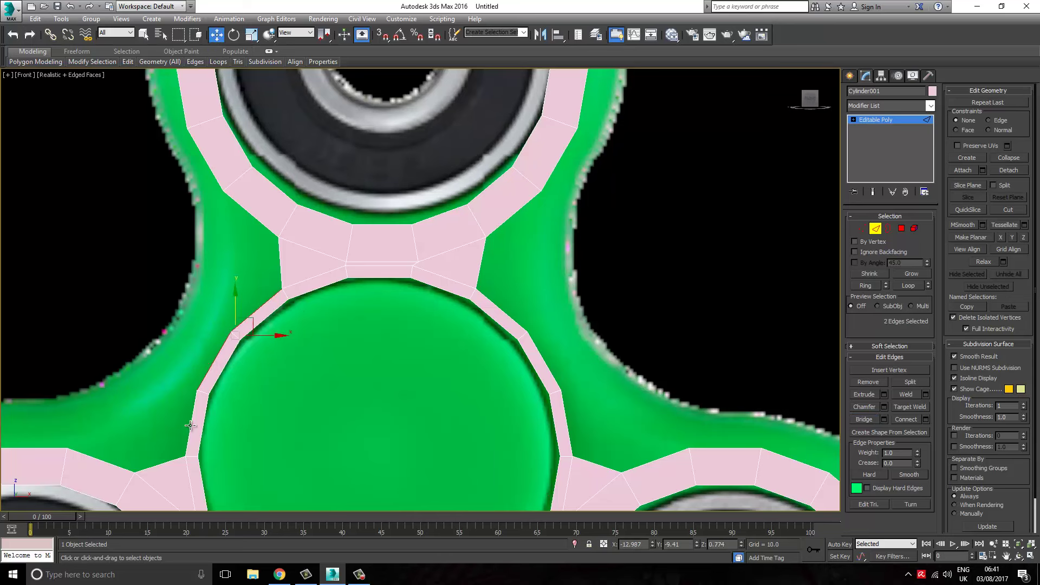
middle_click_drag(189, 425, 290, 405)
Select junction vertices and edges to shape where the arms meet the centre ring
key("1")
left_click(370, 257)
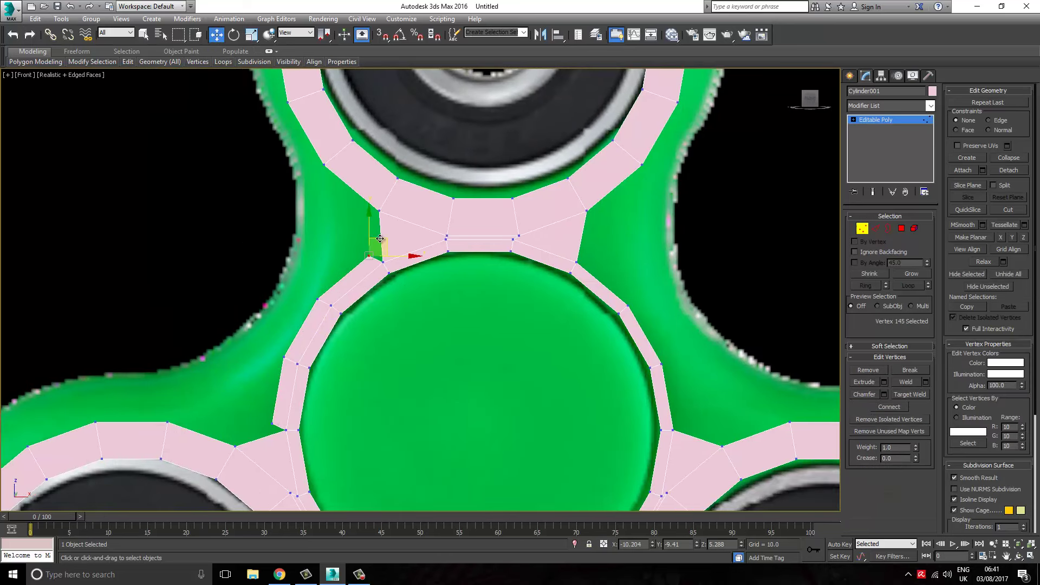
key("2")
middle_click_drag(585, 290, 507, 286)
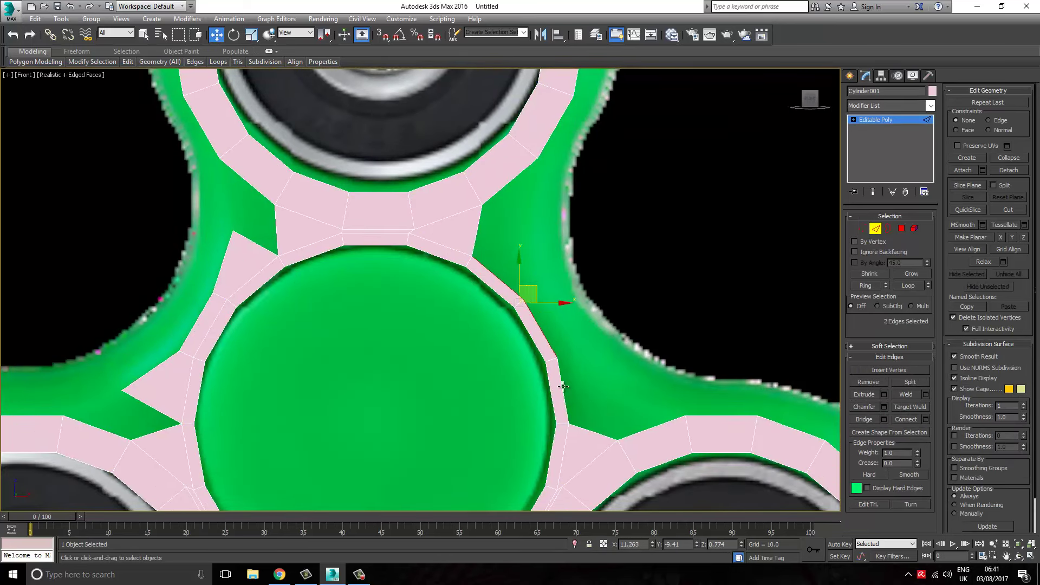
key("1")
middle_click_drag(578, 427, 293, 297)
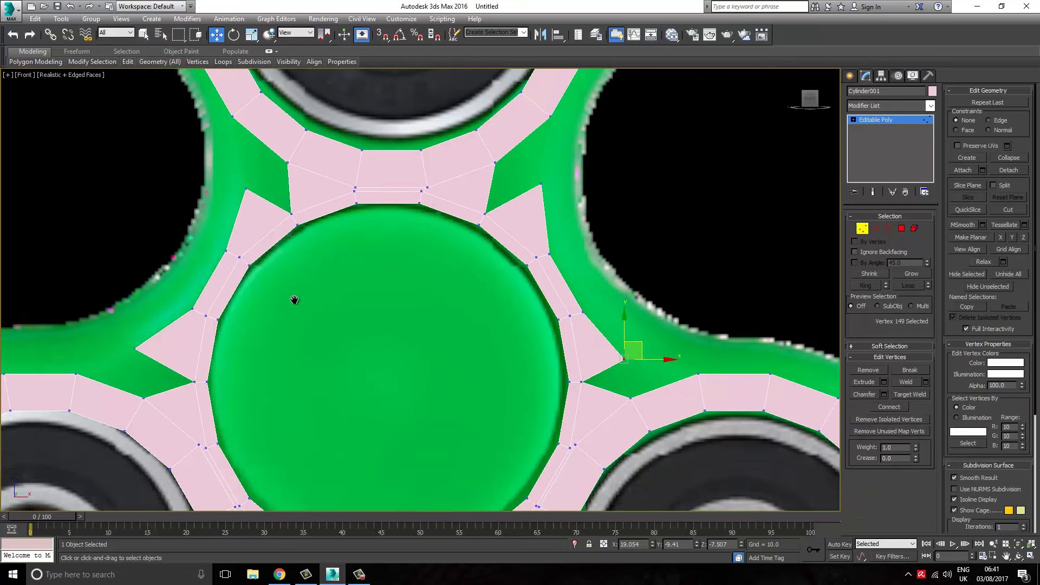
scroll(292, 297, "down", 6)
key("2")
scroll(562, 283, "up", 5)
left_click(509, 270)
Connect the selected junction-strip edges to add edge loops across the bridged arm faces
key("1")
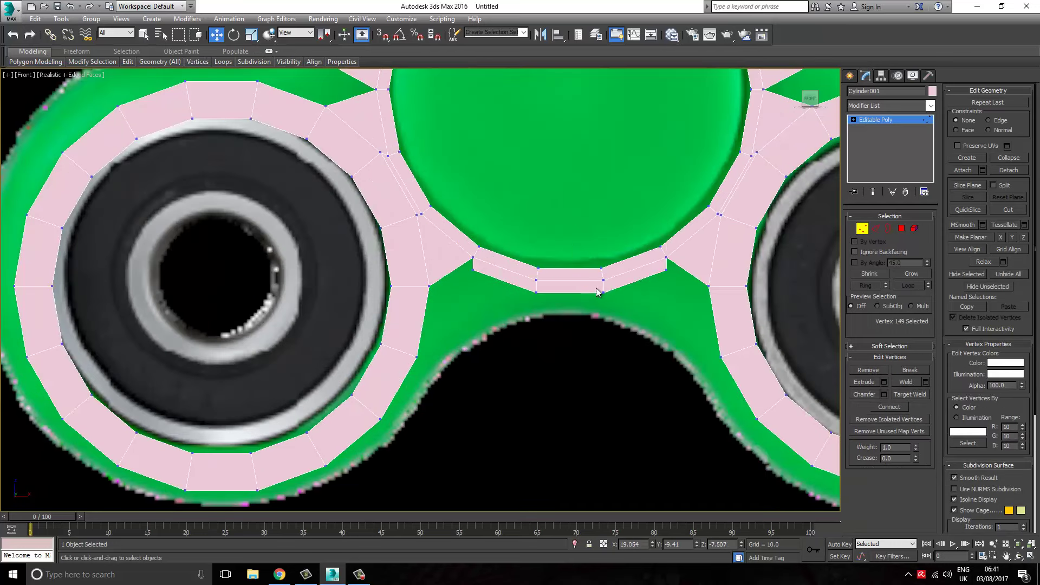
key("2")
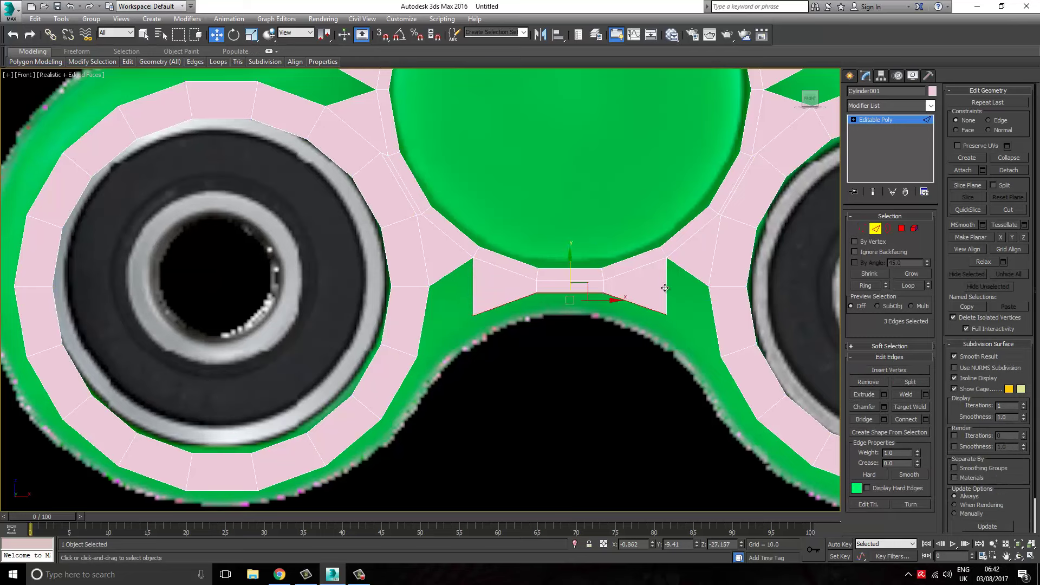
middle_click_drag(476, 292, 535, 285)
right_click(578, 295)
left_click(477, 326)
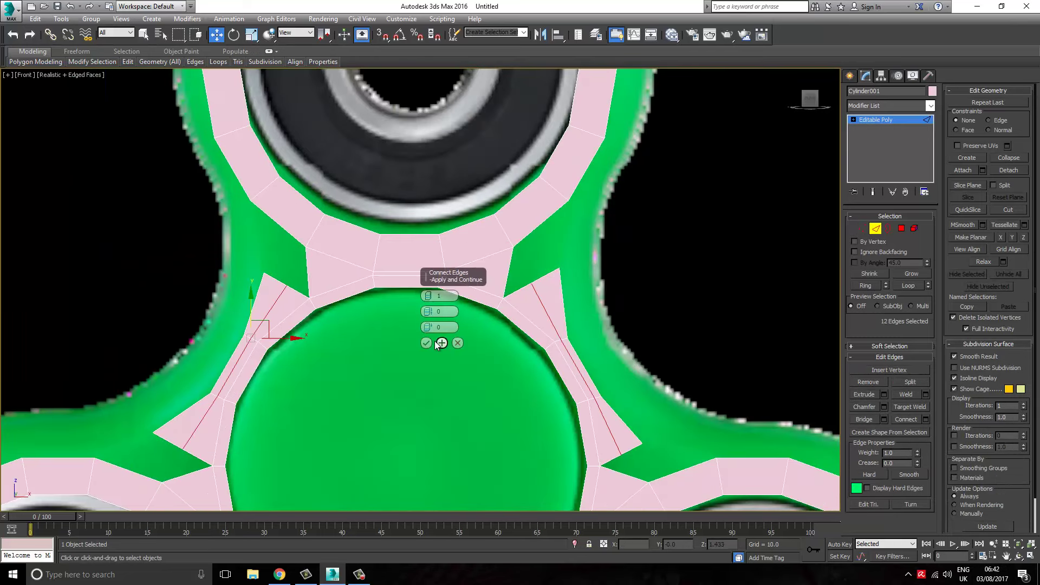
left_click(435, 340)
middle_click_drag(283, 291, 440, 321)
Target Weld the notch vertices at the left and right junctions onto their neighbours
left_click(862, 228)
left_click(447, 316)
right_click(448, 316)
left_click(412, 357)
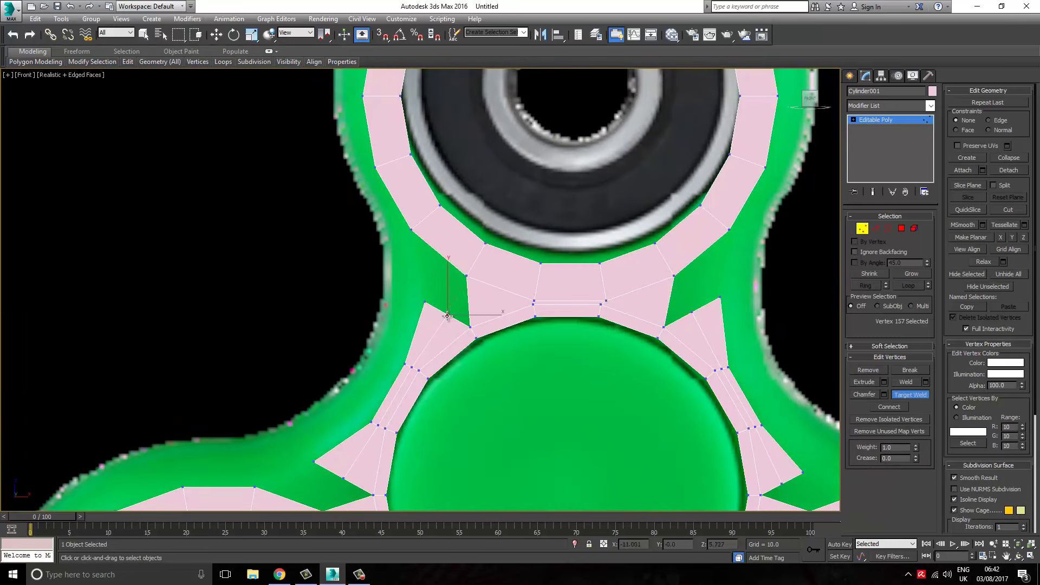
left_click_drag(426, 303, 410, 231)
middle_click_drag(373, 387, 454, 252)
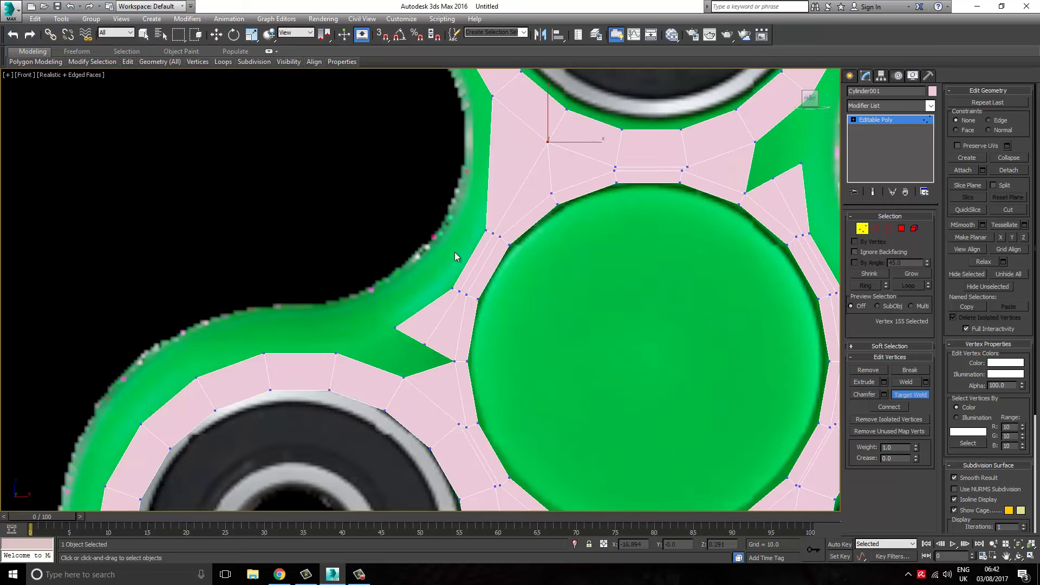
left_click(339, 352)
middle_click_drag(551, 474, 404, 289)
left_click(363, 293)
middle_click_drag(599, 292, 343, 292)
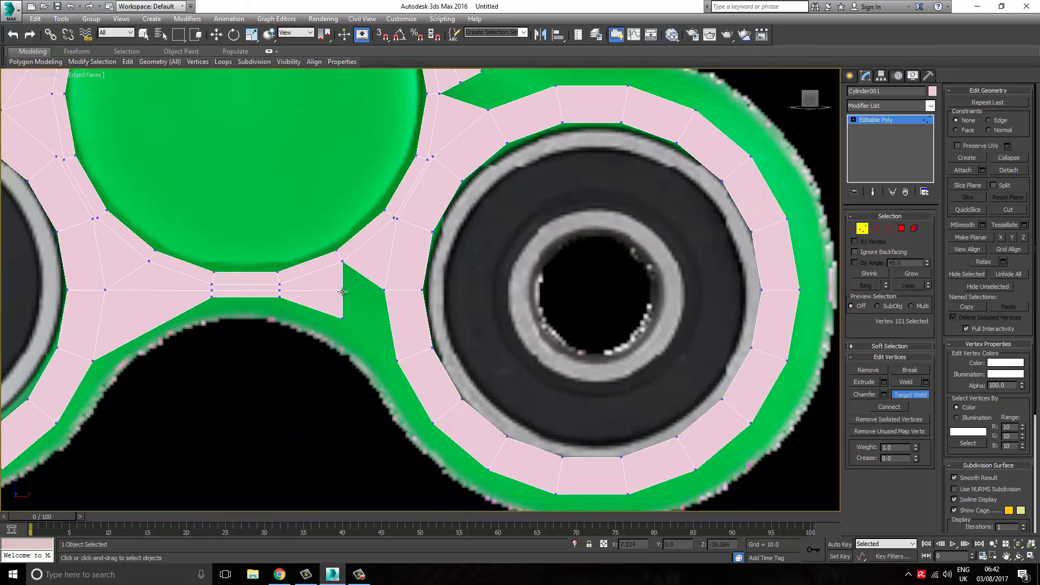
left_click(341, 321)
Weld the remaining upper and lower junction notch vertices
scroll(346, 319, "down", 5)
scroll(358, 320, "up", 3)
scroll(362, 322, "down", 3)
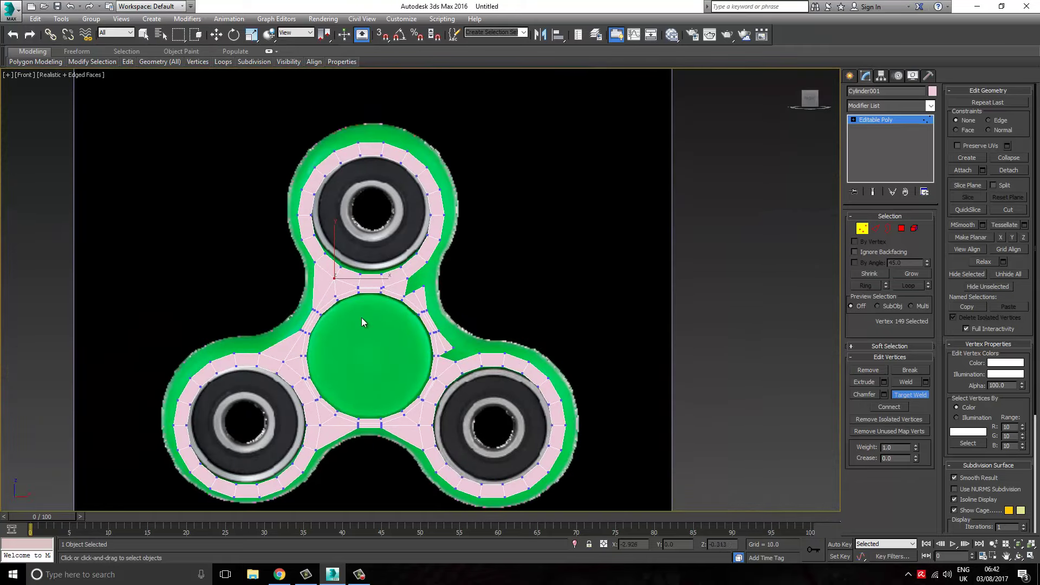
scroll(412, 297, "up", 6)
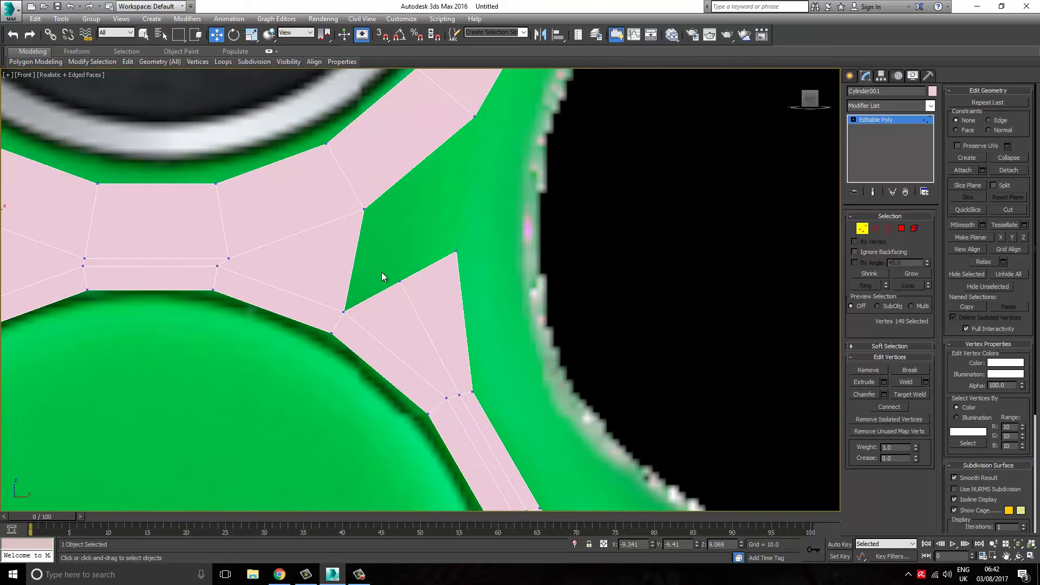
left_click(400, 281)
left_click(456, 252)
scroll(487, 298, "down", 2)
scroll(547, 346, "up", 2)
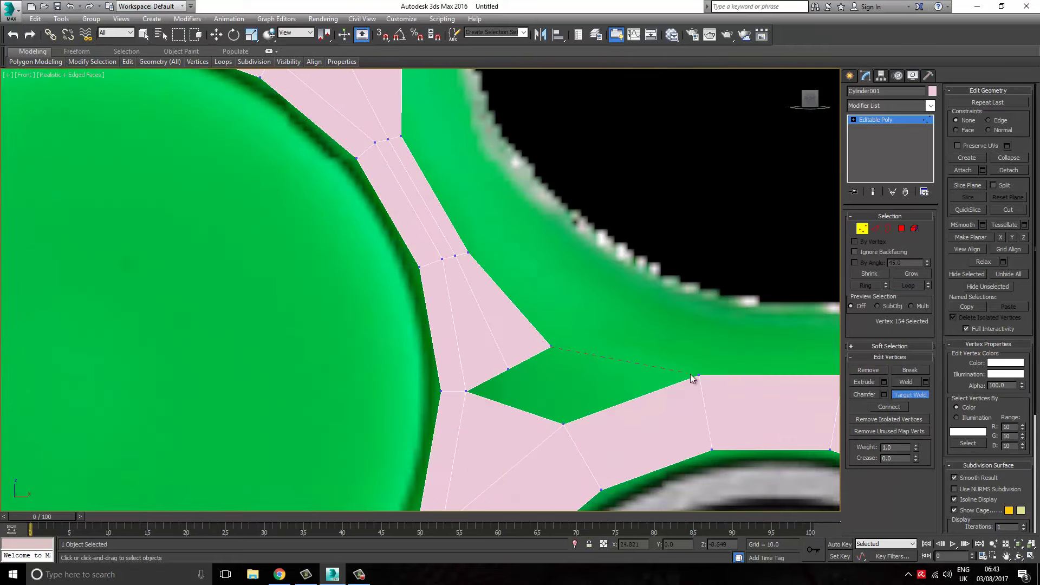
left_click(566, 422)
scroll(580, 279, "down", 4)
scroll(466, 258, "up", 3)
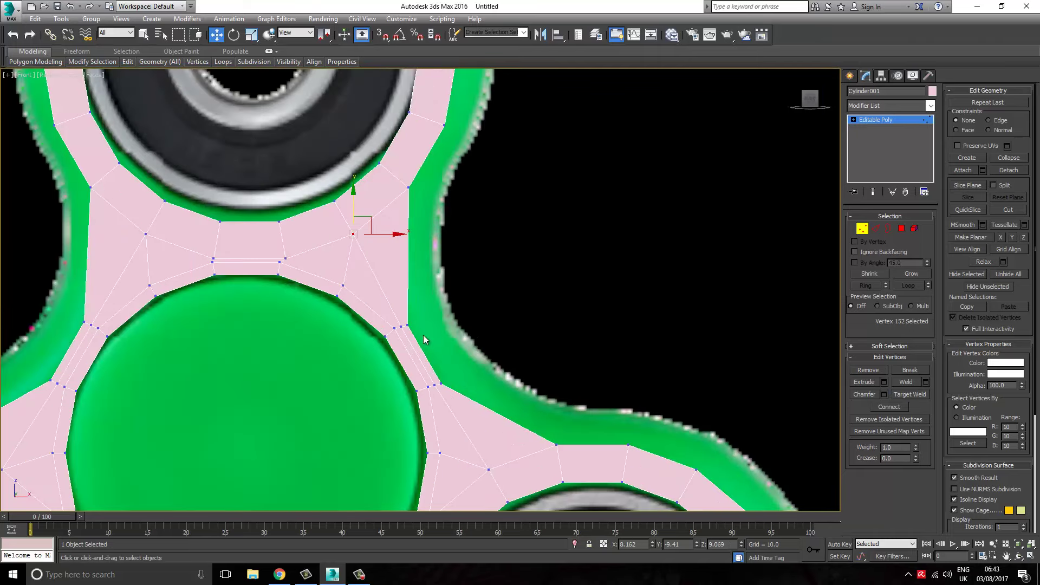
Scale the outer rim border out to the green reference edge
left_click(889, 228)
scroll(453, 316, "down", 3)
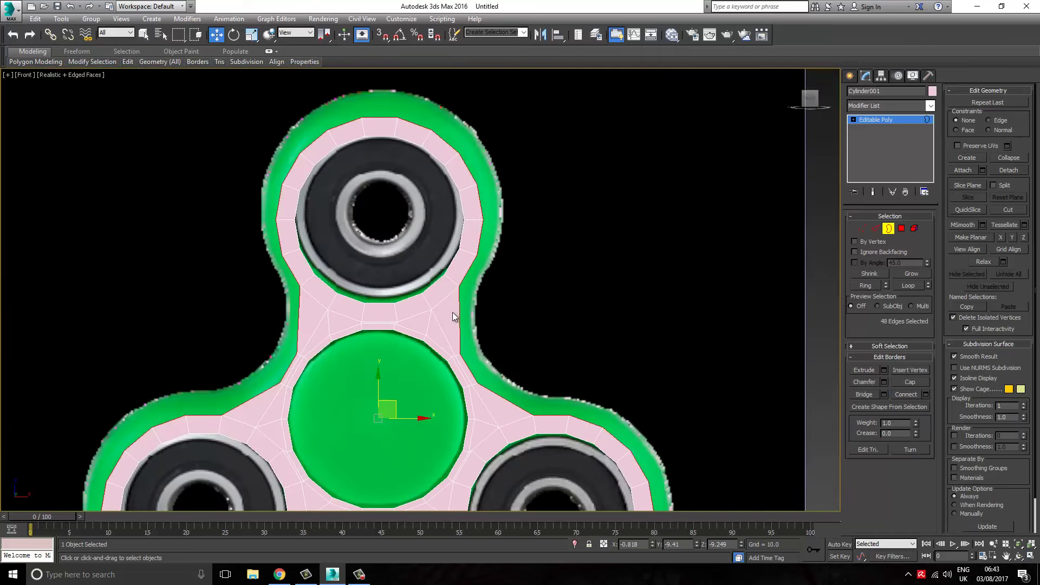
middle_click_drag(317, 225, 334, 179)
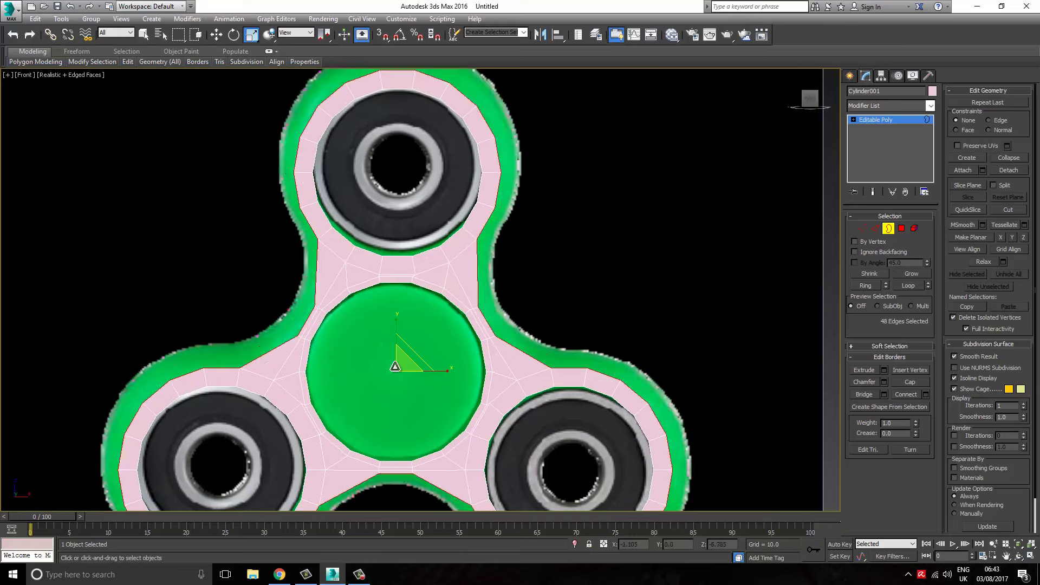
key("ctrl+z")
left_click_drag(399, 359, 395, 363)
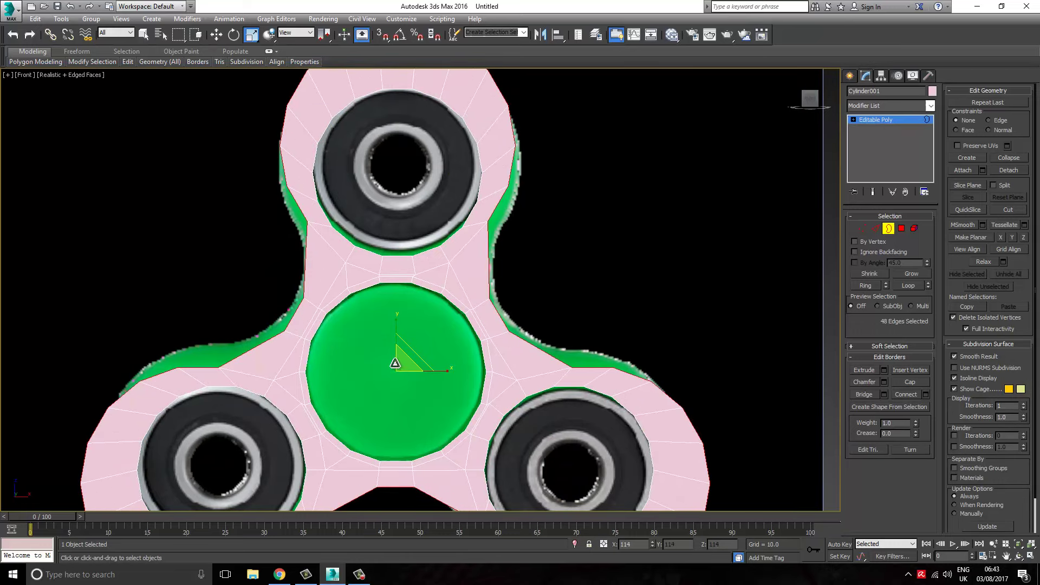
Select the vertices between the top bearing and hub and lower the arm tip slightly
left_click(863, 228)
scroll(282, 233, "up", 4)
left_click(216, 34)
middle_click_drag(687, 196, 565, 210)
scroll(129, 163, "down", 3)
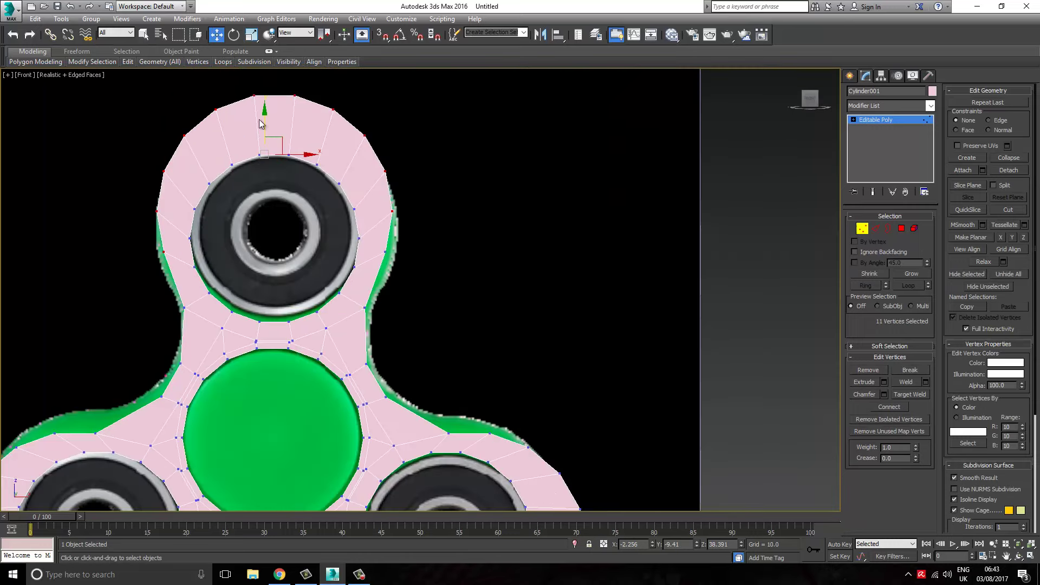
left_click_drag(260, 124, 260, 132)
middle_click_drag(260, 133, 287, 84)
scroll(333, 252, "up", 2)
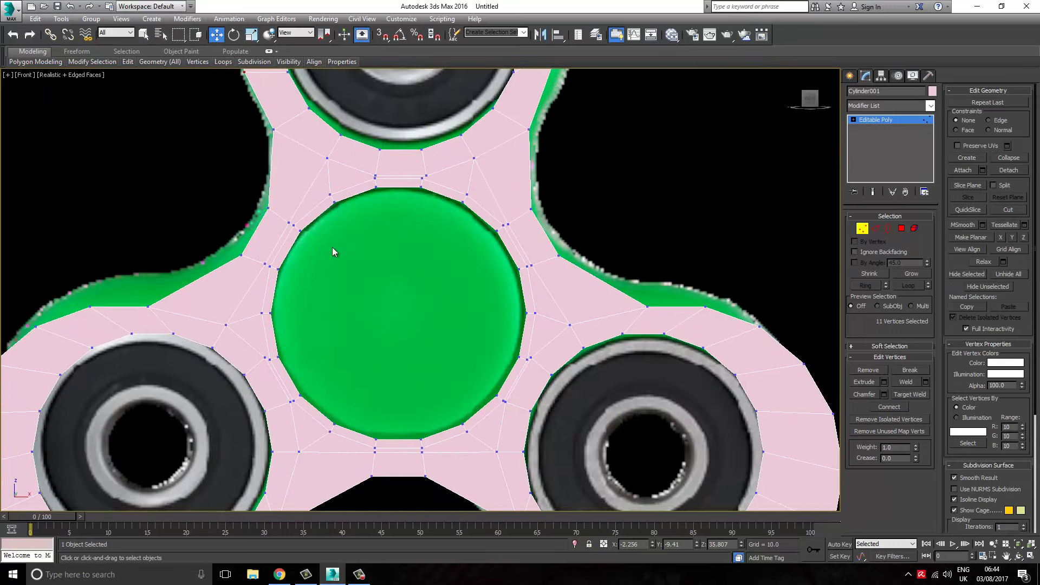
Switch to polygon editing and delete the lower arms' faces
left_click(876, 229)
right_click(365, 399)
left_click(374, 456)
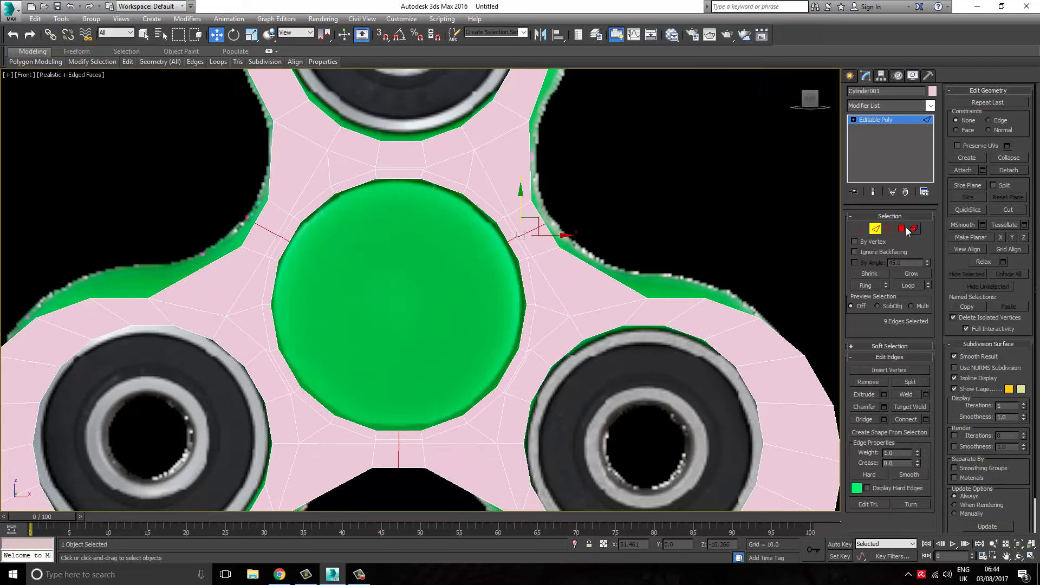
scroll(457, 288, "down", 3)
key("Delete")
left_click_drag(401, 307, 362, 282)
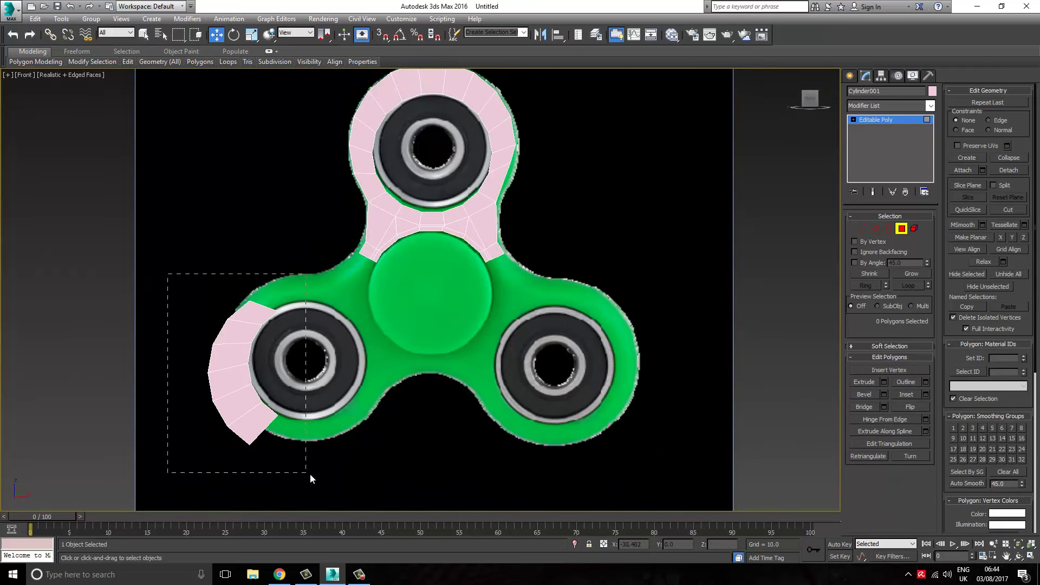
Delete the leftover lower-left faces so only the top arm remains
left_click_drag(310, 479, 312, 477)
scroll(405, 294, "up", 2)
scroll(437, 276, "up", 2)
scroll(386, 245, "up", 2)
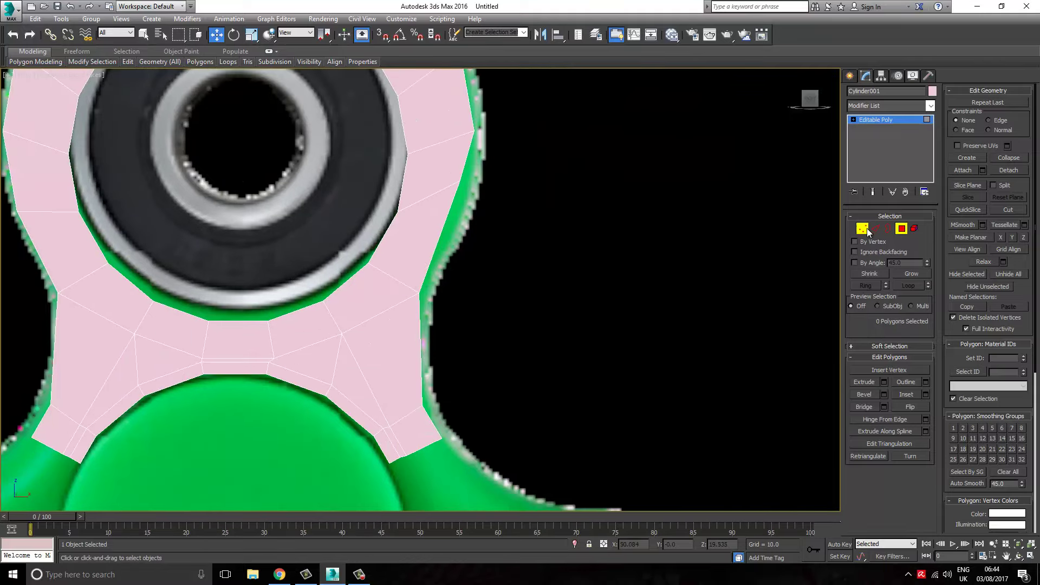
Fit the top arm's outline vertices to the reference, then exit vertex editing
left_click(863, 229)
scroll(394, 229, "down", 2)
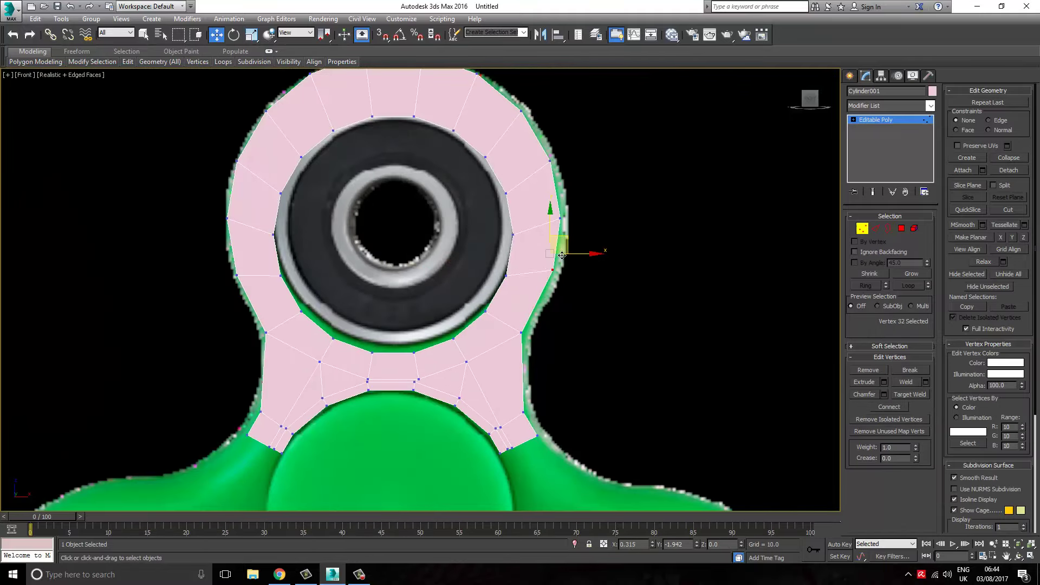
left_click_drag(573, 206, 573, 212)
middle_click_drag(229, 256, 300, 313)
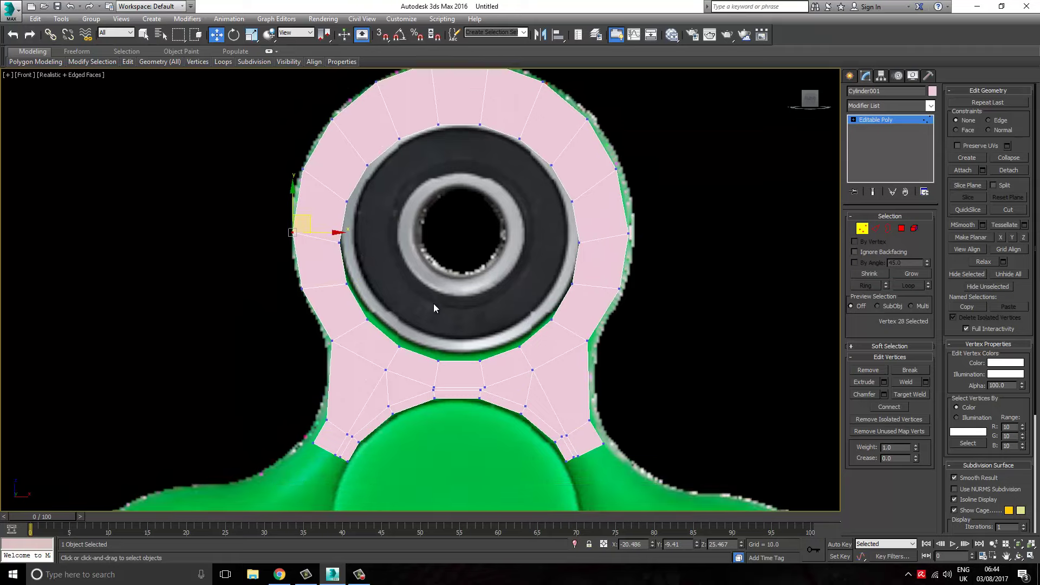
scroll(434, 304, "down", 1)
key("1")
scroll(468, 255, "down", 3)
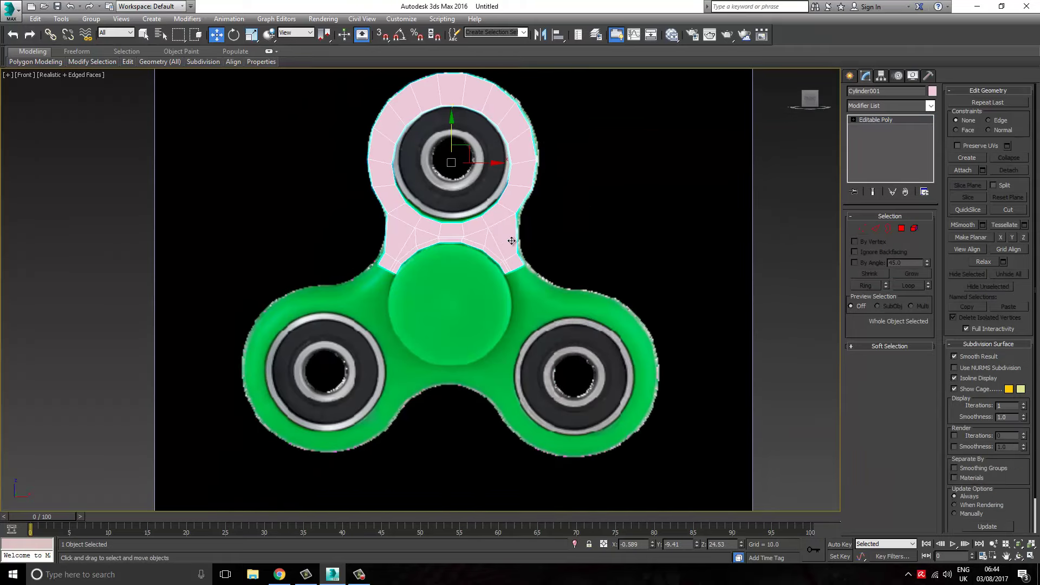
scroll(436, 222, "down", 3)
scroll(415, 263, "up", 3)
Move the arm's pivot to the hub, clone a -120° snapped copy and attach it
left_click(881, 75)
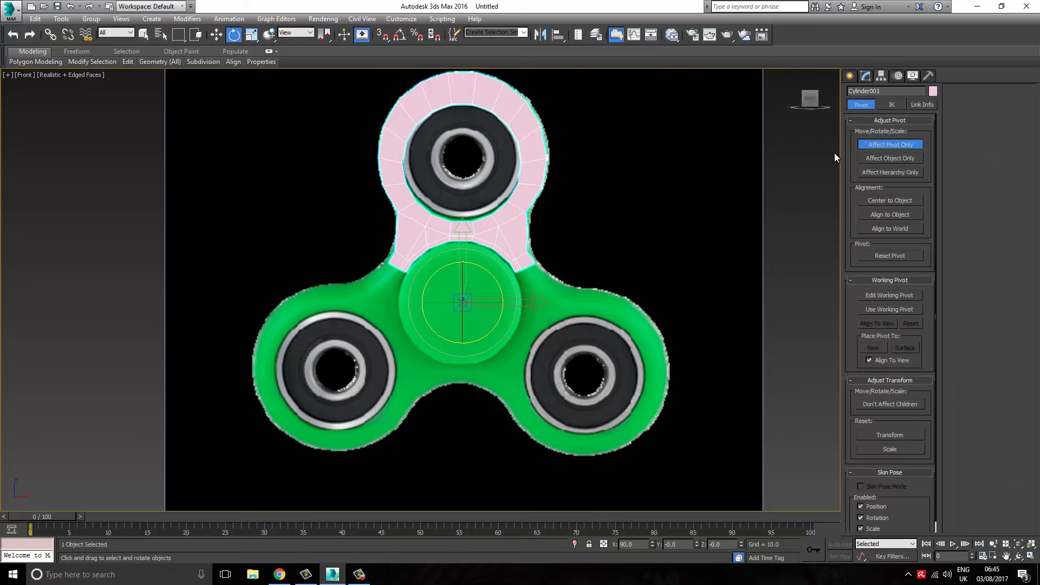
key("a")
left_click_drag(490, 273, 515, 344, "shift")
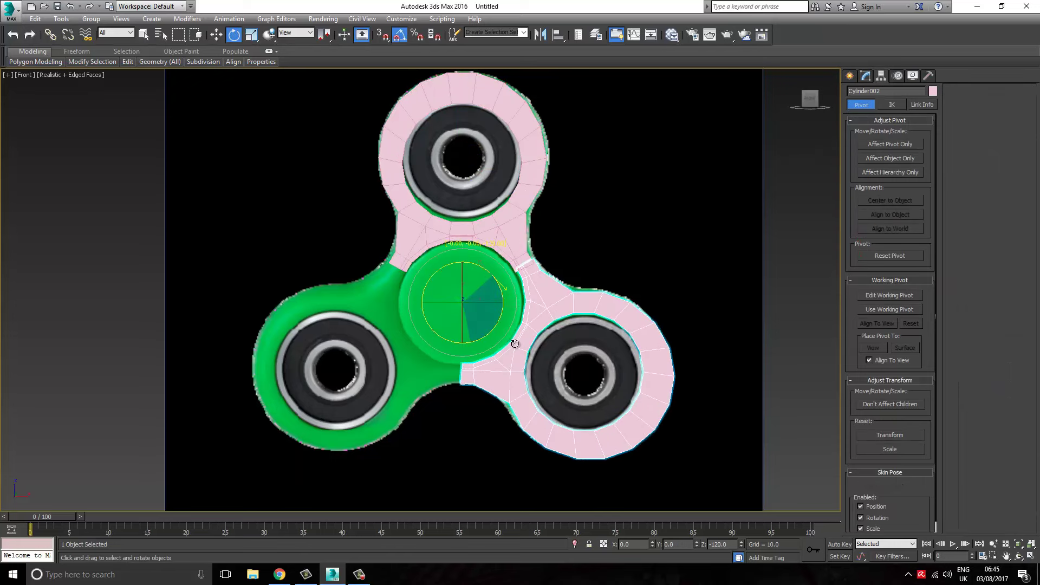
left_click(547, 290)
left_click(493, 332)
left_click(866, 75)
left_click(964, 170)
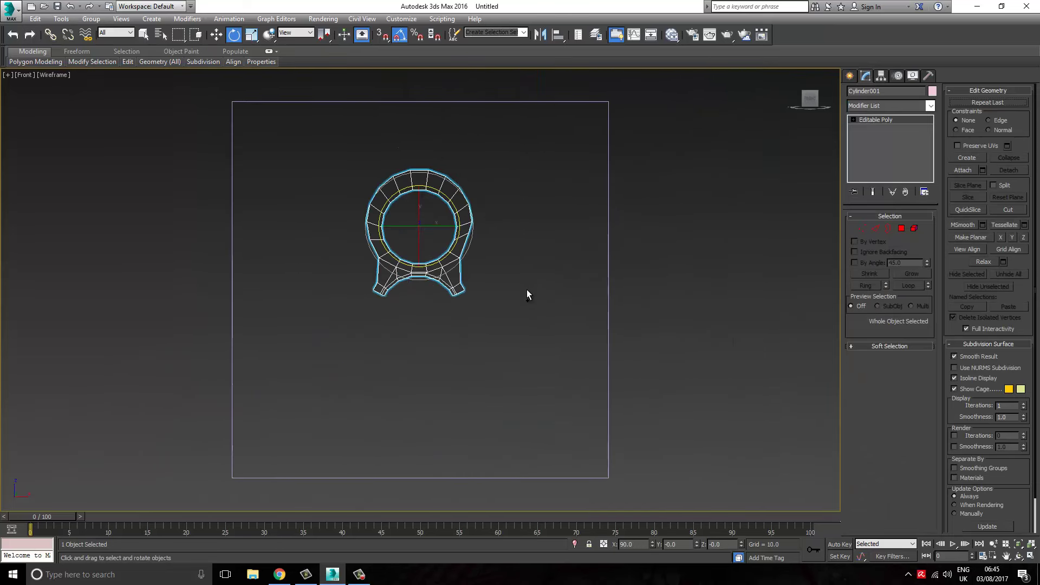
Change sub-object level and return to shaded view with edges
key("4")
scroll(317, 302, "up", 3)
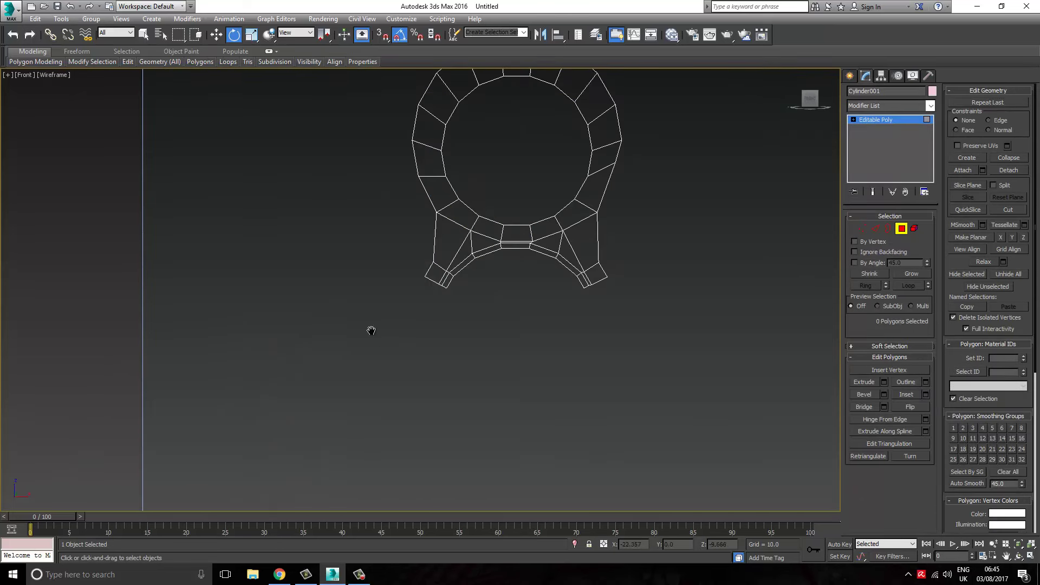
scroll(372, 330, "down", 3)
key("F3")
Select a vertex on the arm's outline in Vertex mode
key("1")
scroll(568, 286, "up", 3)
left_click(507, 250)
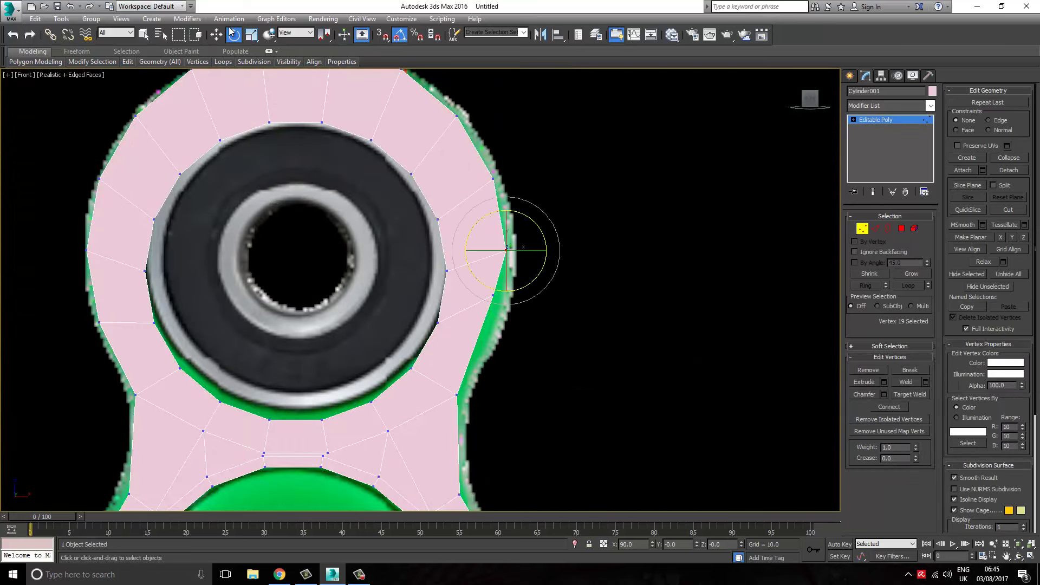
scroll(449, 254, "down", 3)
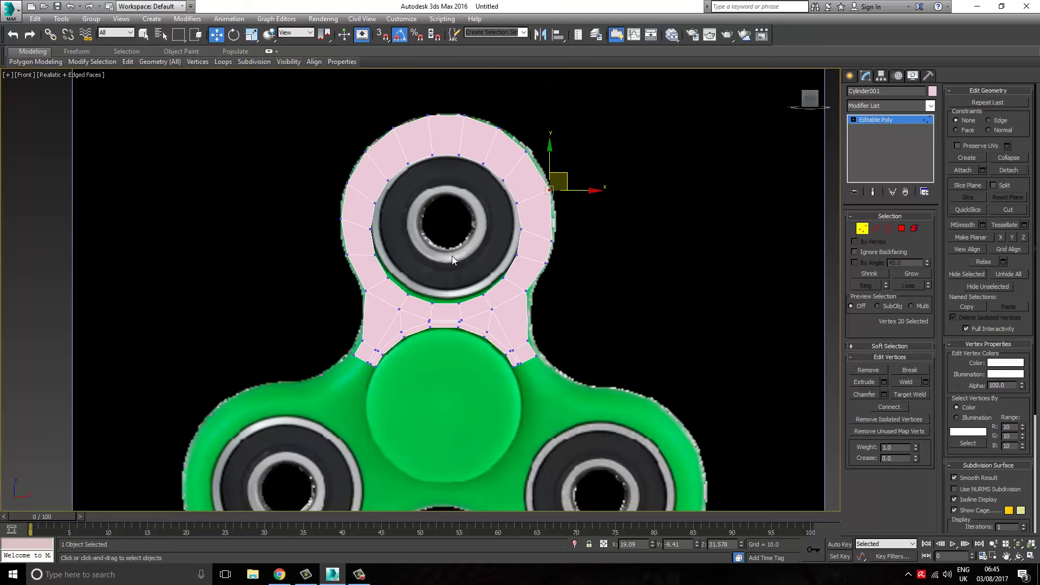
Draw a helper cylinder centred on the hub
left_click(849, 76)
left_click(869, 168)
left_click_drag(484, 304, 455, 231)
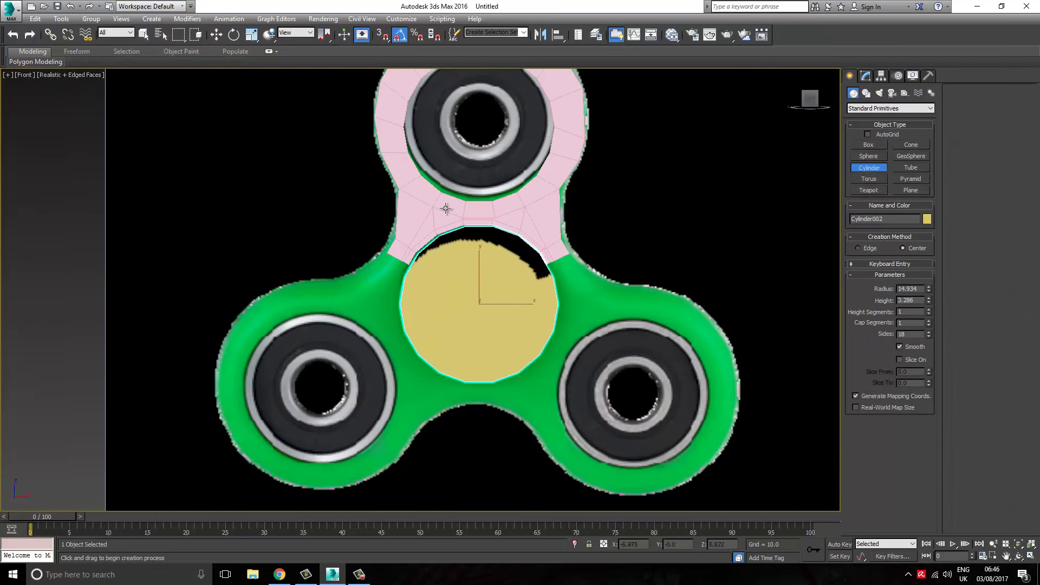
left_click(219, 36)
Align the pink arm's pivot to the helper cylinder, then delete the cylinder
left_click(567, 124)
left_click(558, 35)
left_click(881, 75)
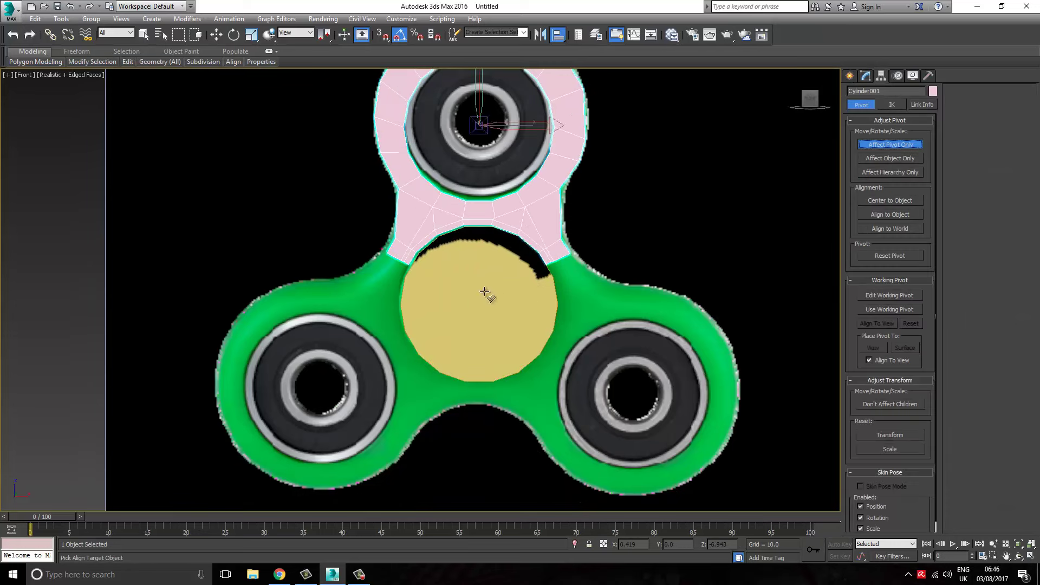
left_click(485, 293)
left_click(891, 144)
key("Delete")
left_click(476, 206)
Clone a copy of the arm rotated -120° around the hub, viewed in wireframe
left_click(233, 34)
left_click_drag(514, 261, 545, 348, "shift")
left_click(523, 332)
scroll(408, 241, "up", 5)
left_click(866, 76)
mouse_move(336, 254)
middle_mouse_down()
mouse_move(327, 212)
mouse_move(594, 242)
middle_mouse_up()
key("F3")
Inspect an arm junction in Vertex mode, toggling shaded and wireframe views
key("1")
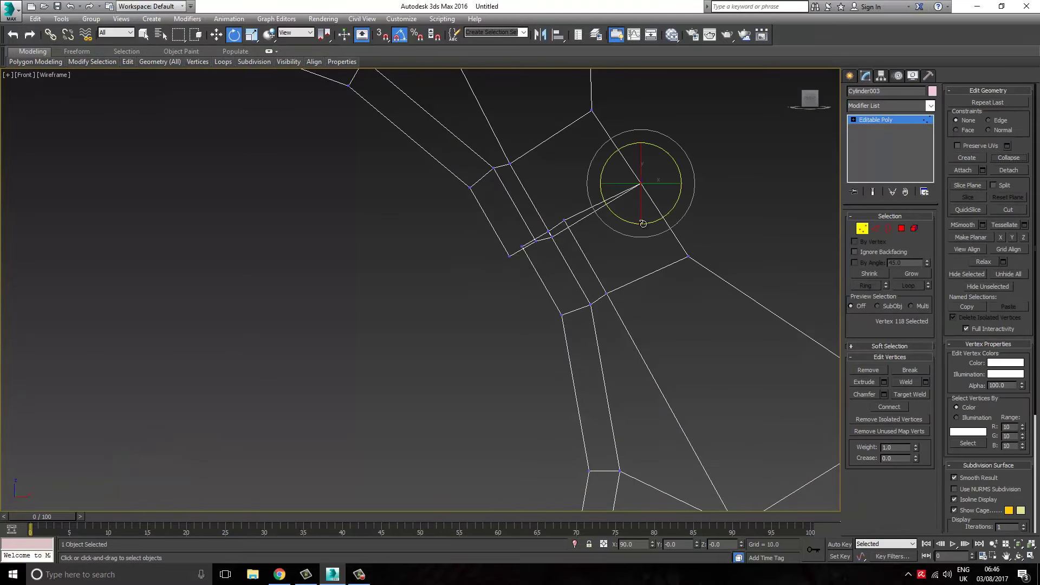
scroll(457, 234, "up", 3)
key("F3")
key("w")
key("F3")
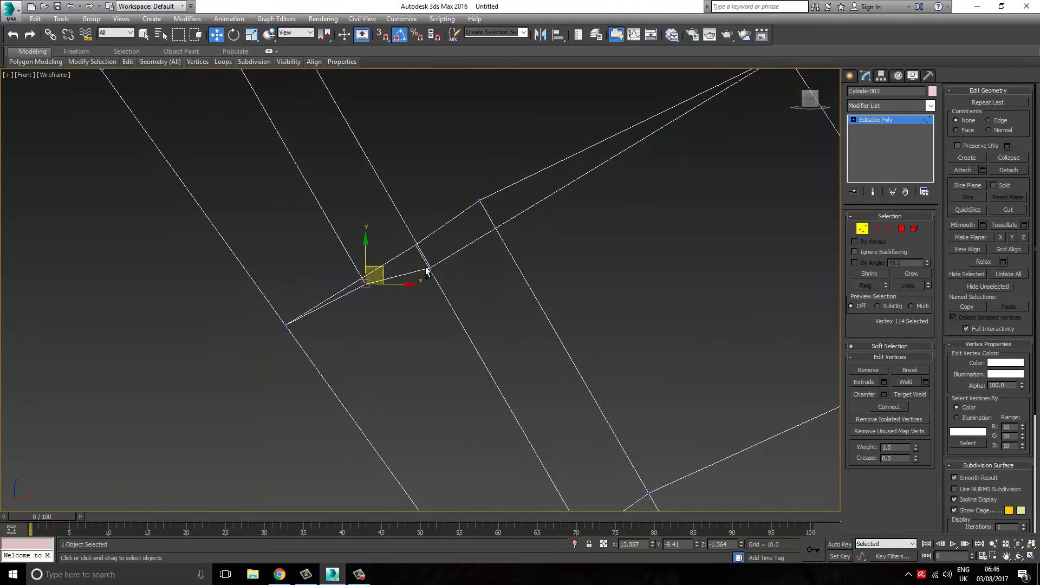
scroll(442, 314, "down", 2)
key("F3")
left_click(413, 332)
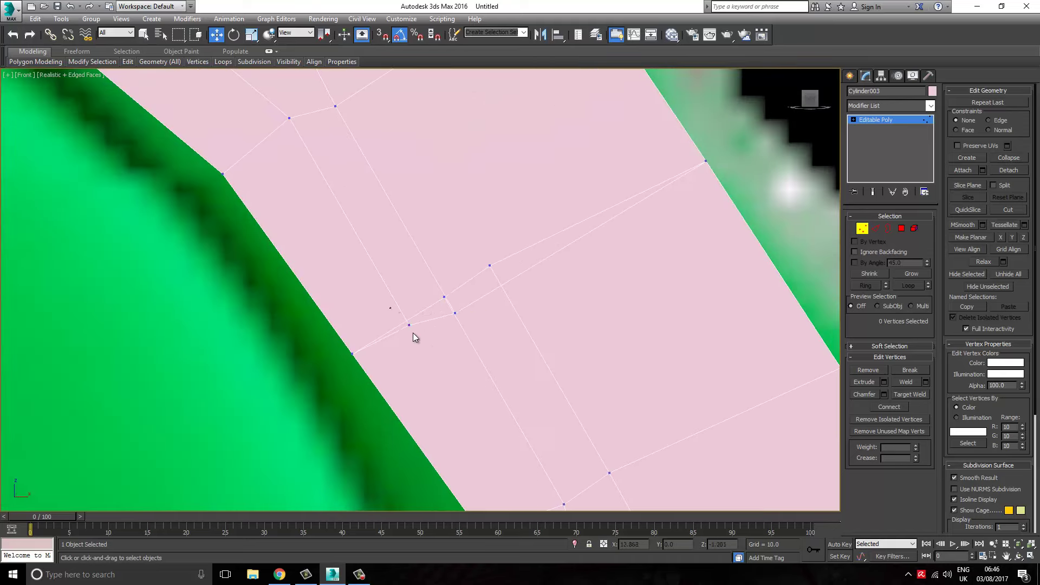
scroll(488, 217, "down", 5)
scroll(222, 147, "up", 5)
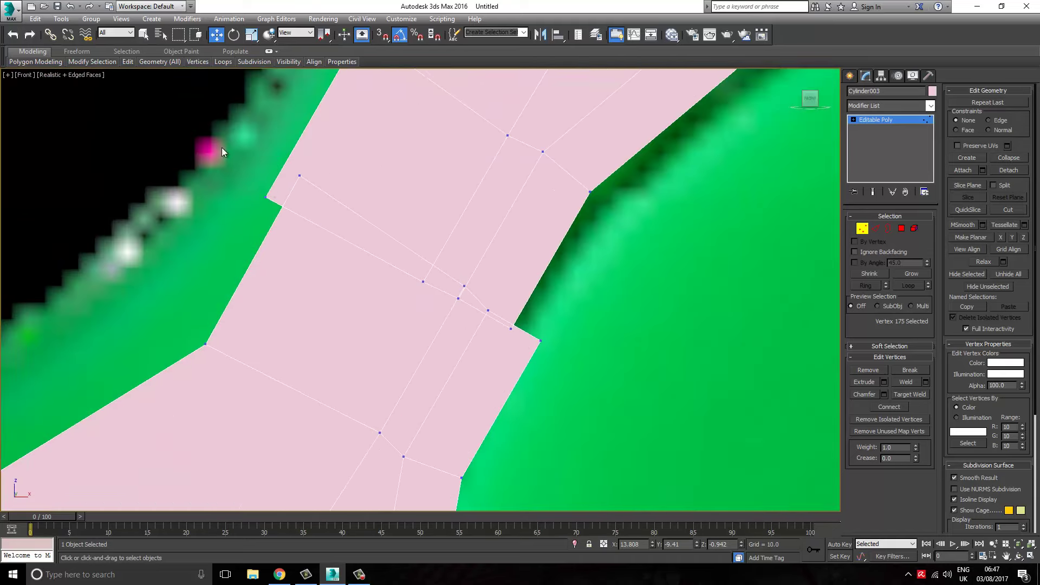
key("F3")
Collapse the two overlapping vertices at the first arm junction into one
left_click_drag(457, 265, 418, 290)
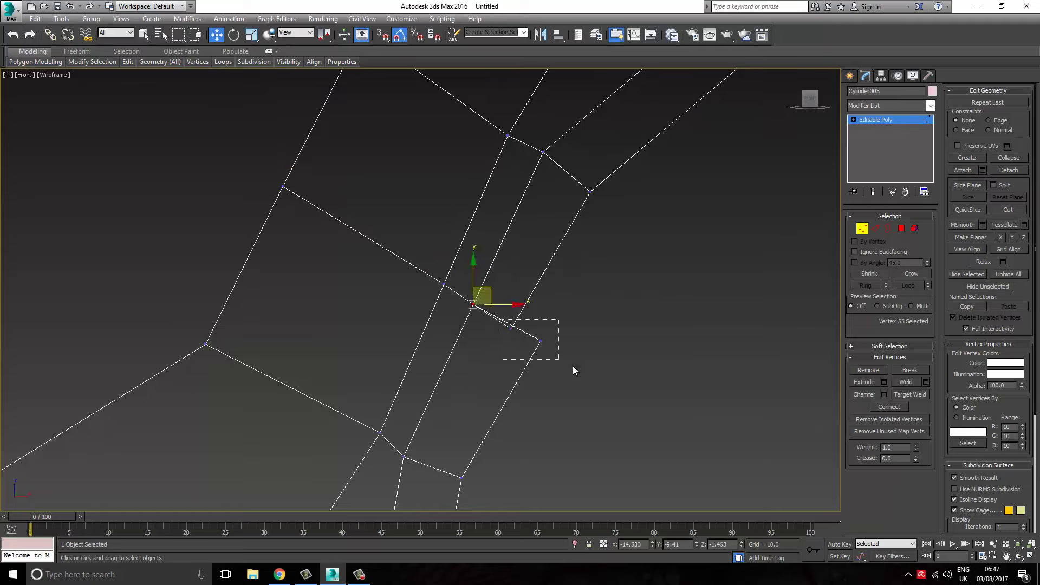
scroll(538, 348, "down", 3)
scroll(539, 348, "up", 3)
left_click(1009, 158)
key("F3")
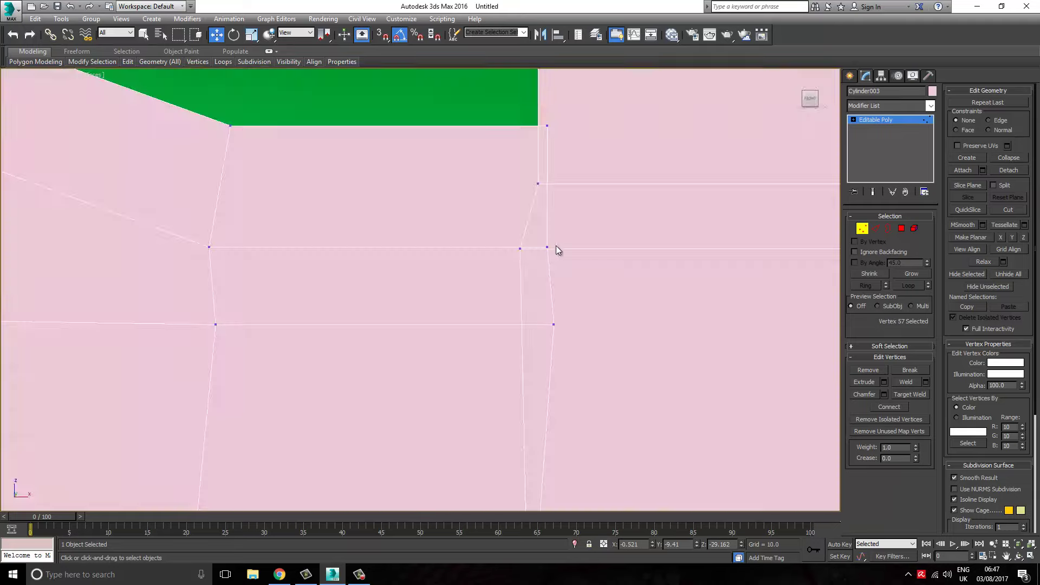
key("F3")
Collapse vertices at the next junction, then undo the bad collapse
middle_click_drag(503, 241, 485, 298)
left_click(485, 299)
left_click(1018, 157)
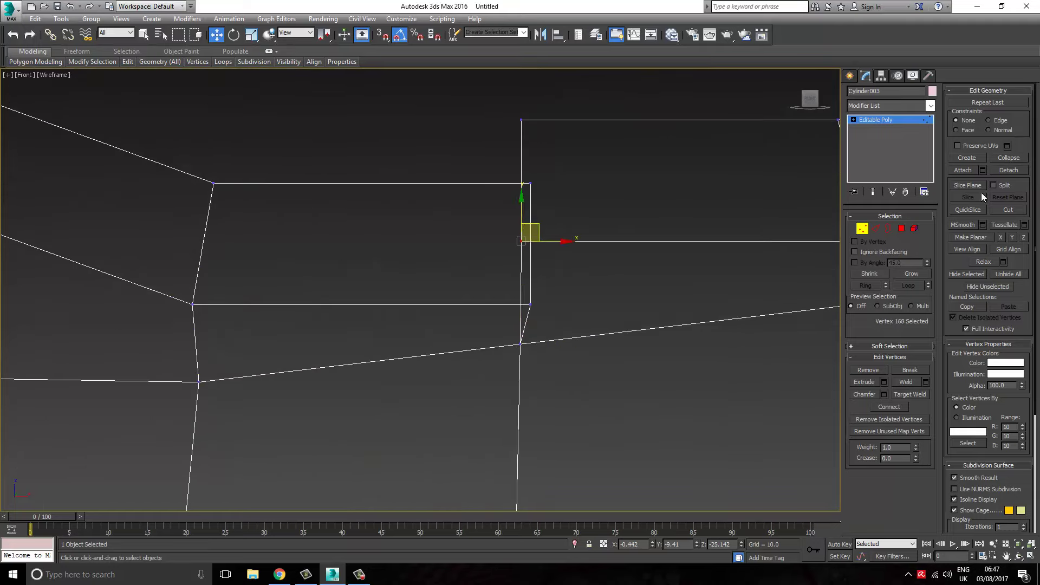
key("ctrl+z")
scroll(525, 255, "down", 2)
scroll(453, 285, "down", 2)
key("F3")
key("F3")
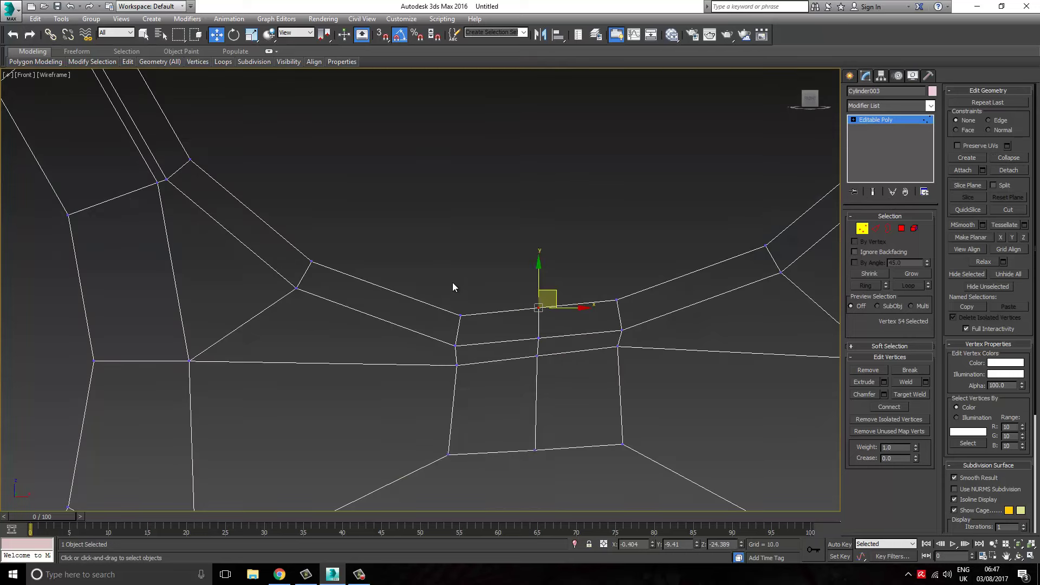
key("F3")
Select the open border around the hub in Border mode
left_click(889, 229)
key("F3")
left_click(363, 289)
Even out the hub's inner border with the loop tools
scroll(363, 287, "down", 2)
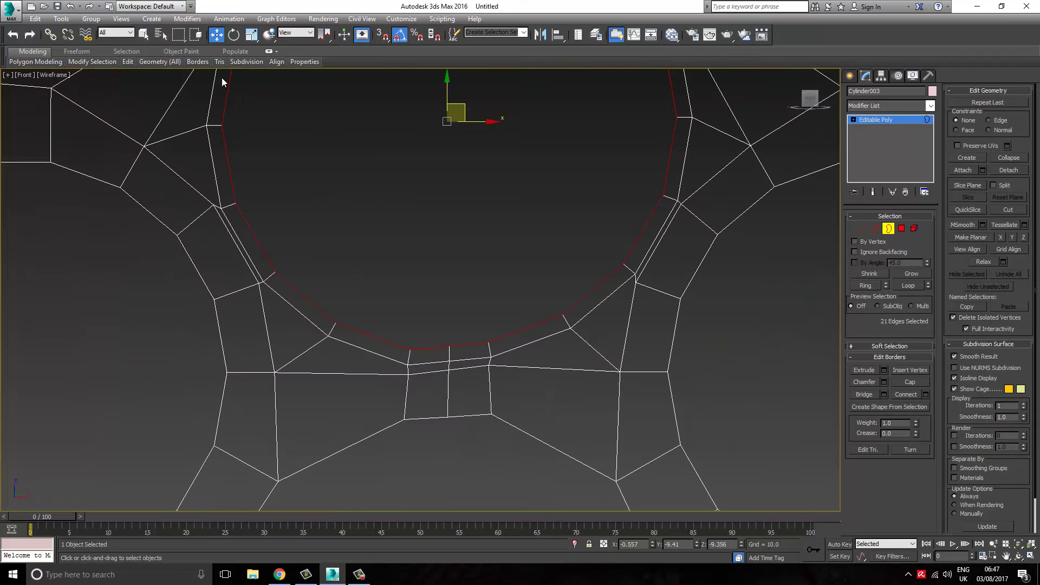
left_click(876, 228)
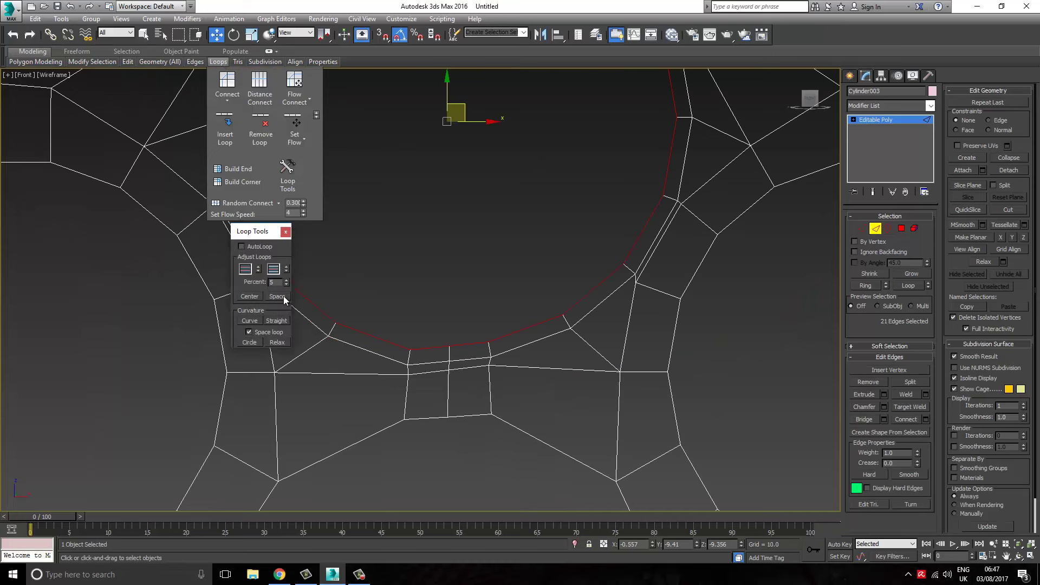
scroll(345, 240, "down", 3)
middle_click_drag(345, 241, 366, 282)
Select the spinner body's outer border and orbit around it in perspective
key("F3")
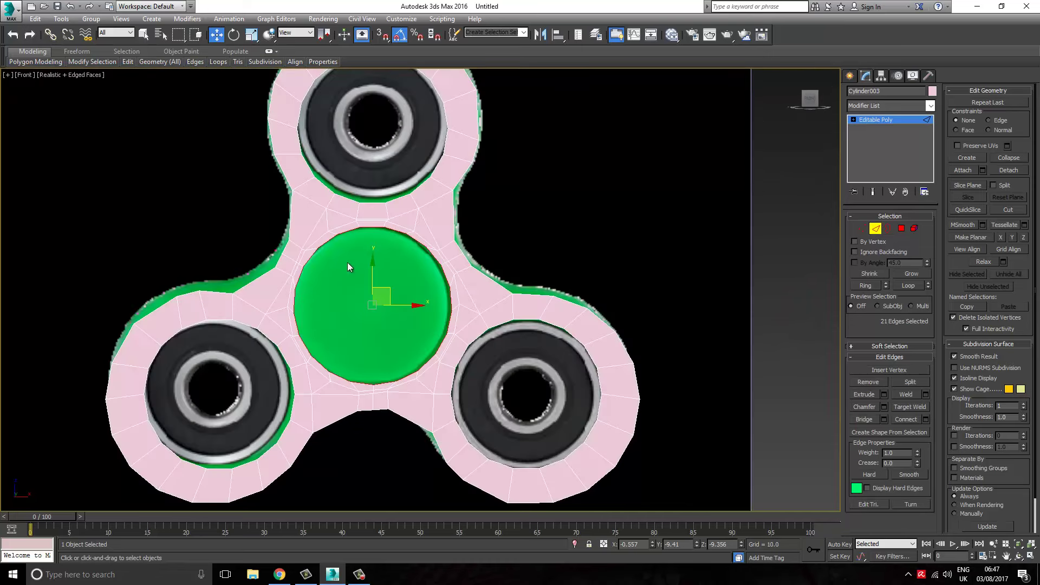
key("3")
left_click(285, 241)
key("l")
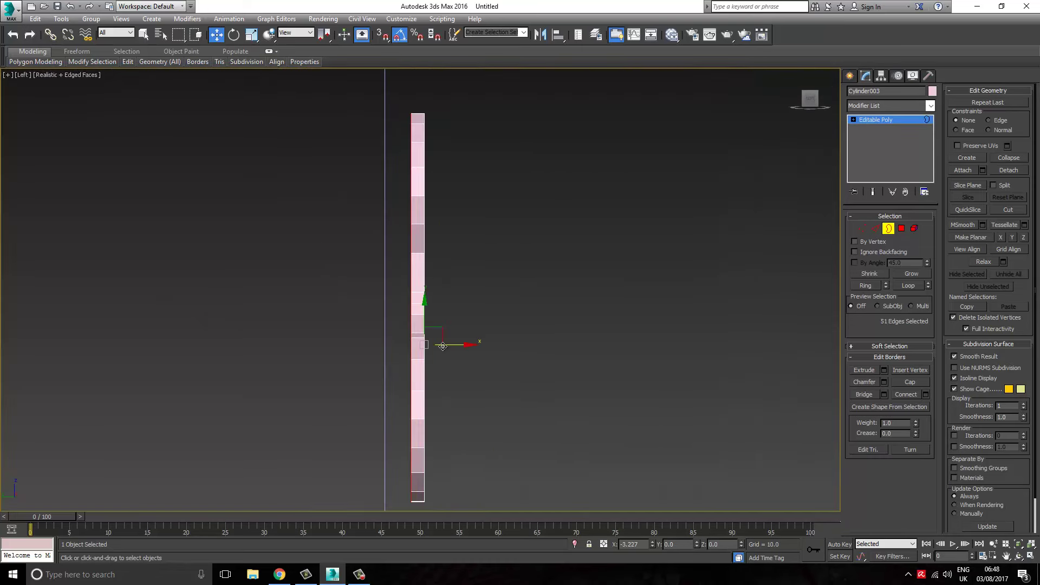
key("p")
middle_click_drag(439, 345, 325, 271, "alt")
Select the rim edge loop in Edge mode and start a Chamfer on it
key("2")
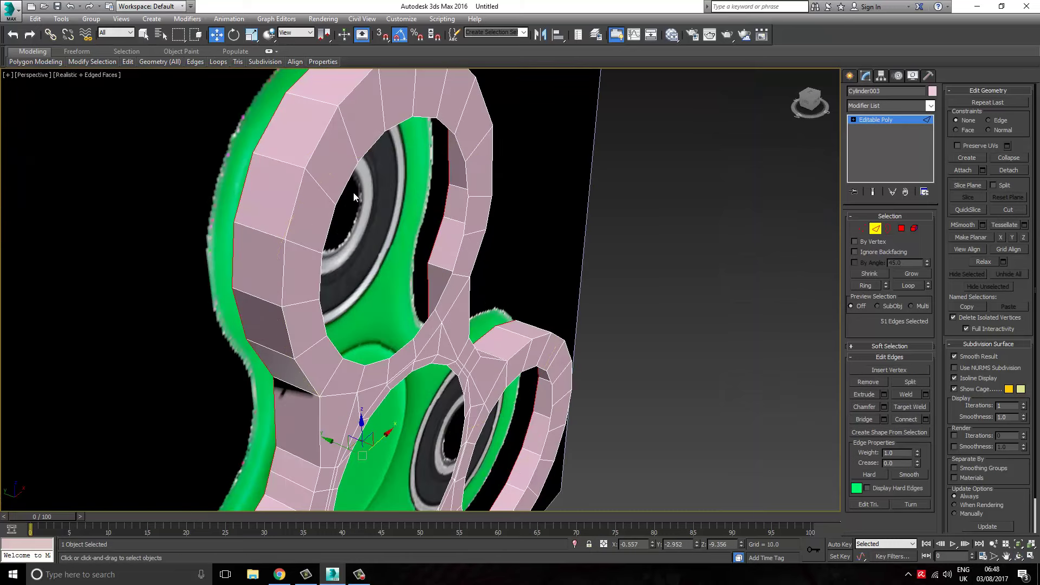
double_click(215, 335)
middle_click_drag(216, 335, 325, 287, "alt")
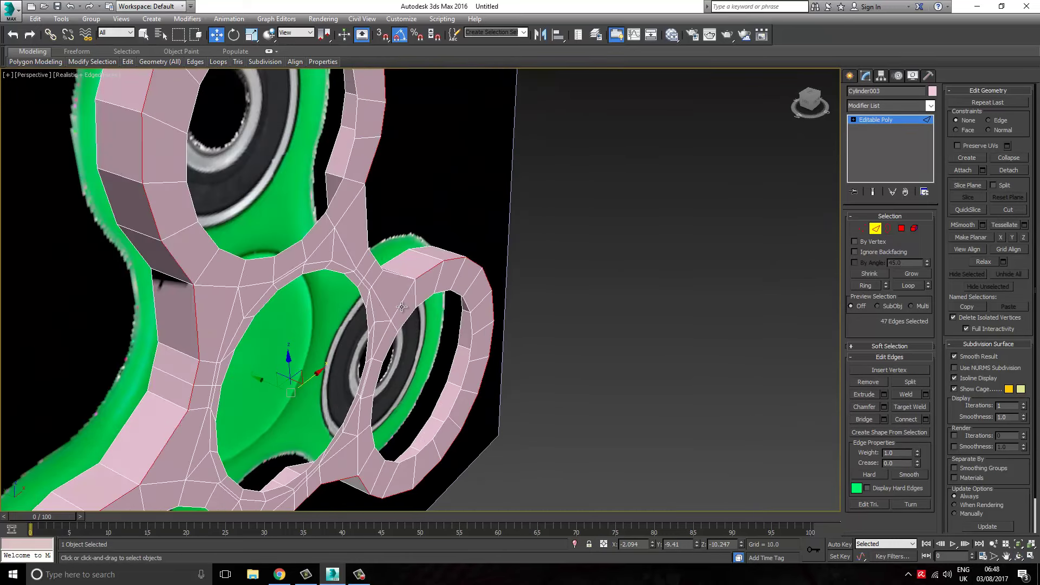
key("ctrl+z")
right_click(330, 289)
left_click(234, 354)
Adjust and commit the 1.0 chamfer on the rim edges
key("f")
key("z")
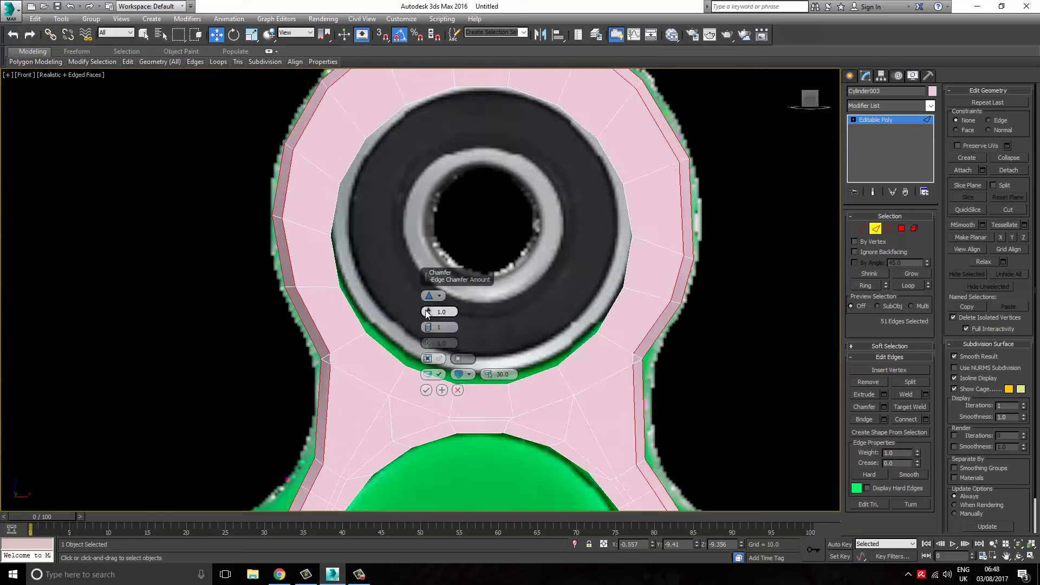
left_click_drag(430, 331, 430, 326)
left_click(426, 390)
Inspect the spinner's vertices in wireframe Vertex mode
scroll(435, 359, "up", 5)
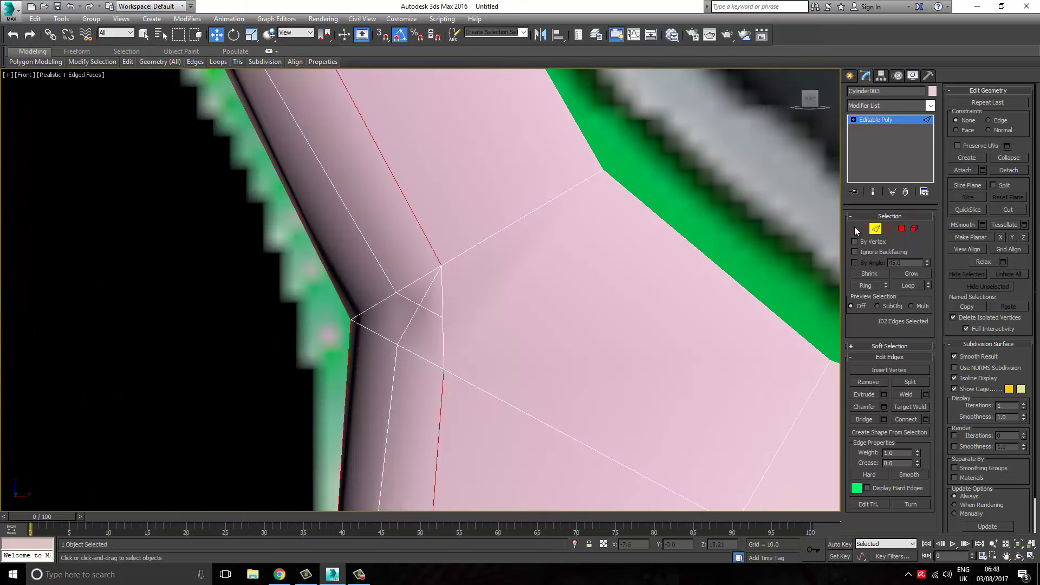
key("F3")
key("1")
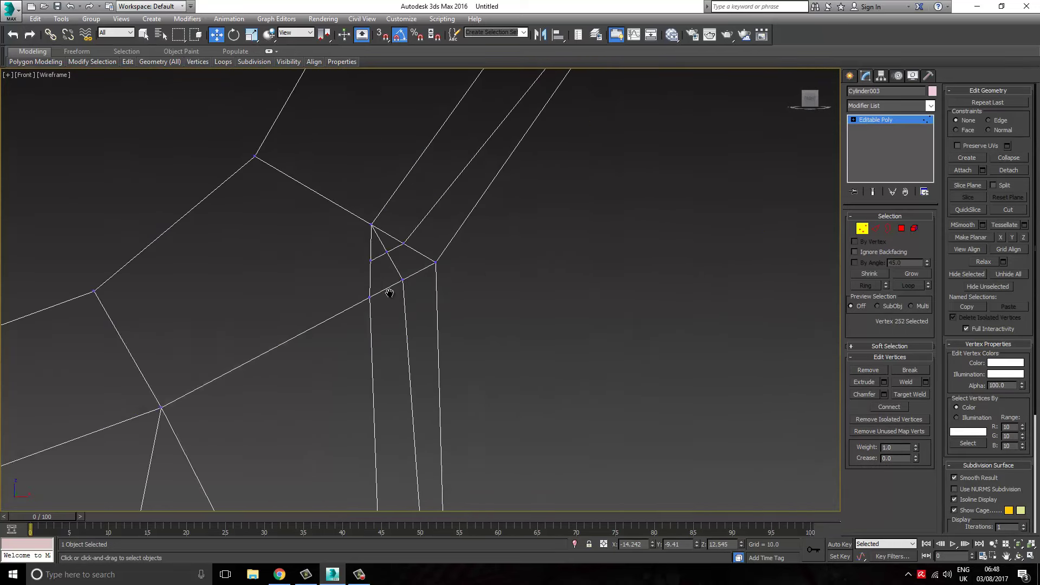
scroll(769, 226, "down", 5)
scroll(406, 304, "up", 3)
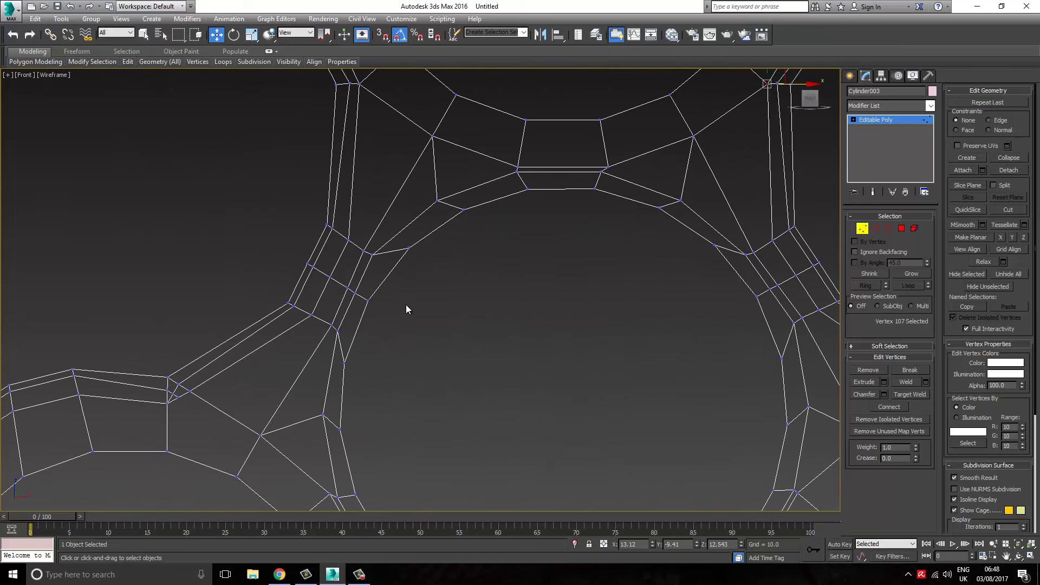
scroll(386, 369, "down", 2)
Frame the spinner and briefly toggle Affect Pivot Only before returning to the mesh
key("1")
key("z")
left_click(881, 76)
left_click(891, 144)
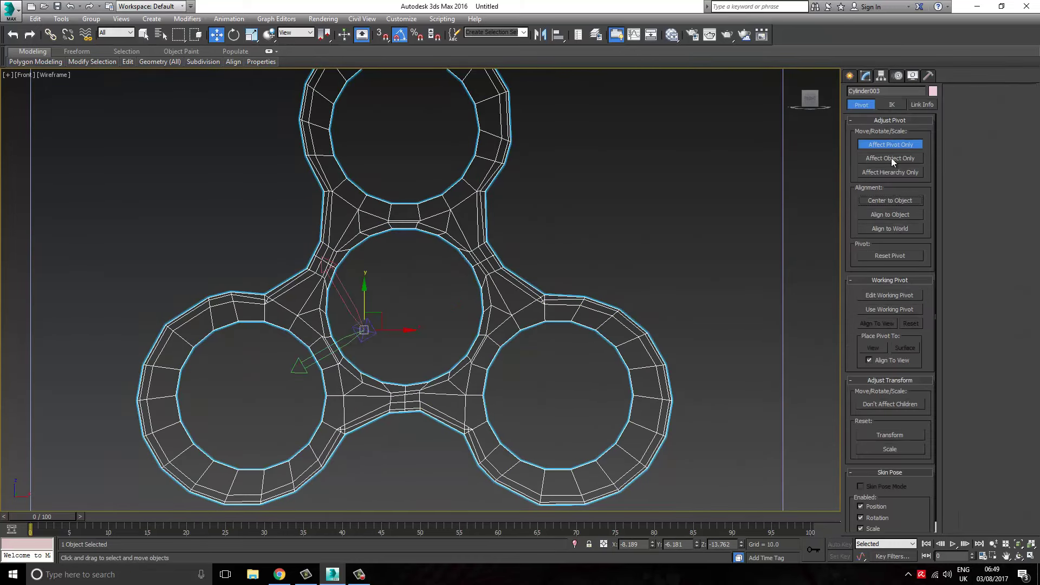
left_click(866, 76)
Collapse two three-vertex clusters at the arm junctions into single vertices
key("1")
scroll(418, 274, "up", 8)
scroll(465, 324, "up", 3)
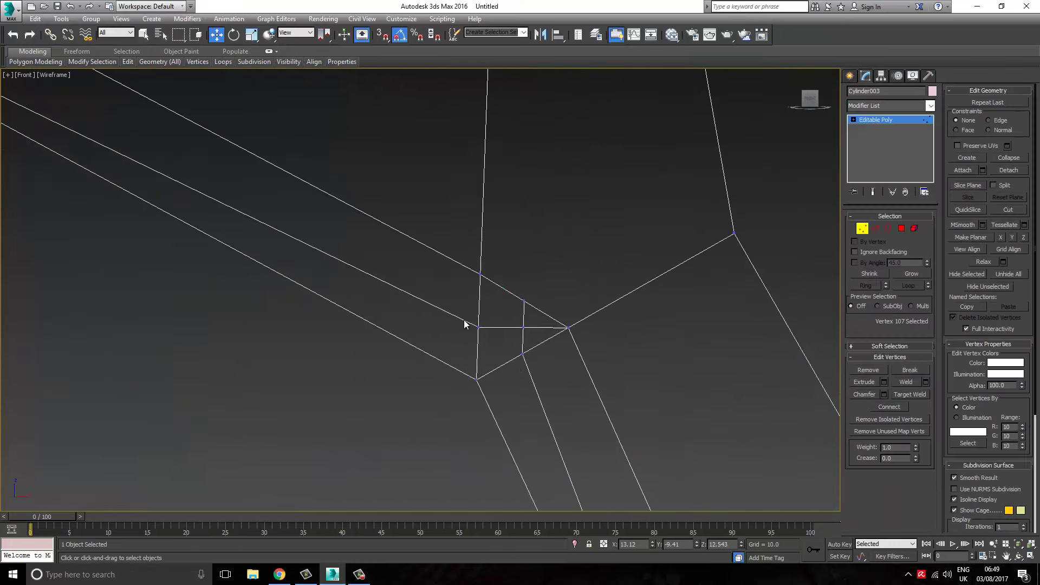
left_click(995, 158)
scroll(476, 305, "up", 3)
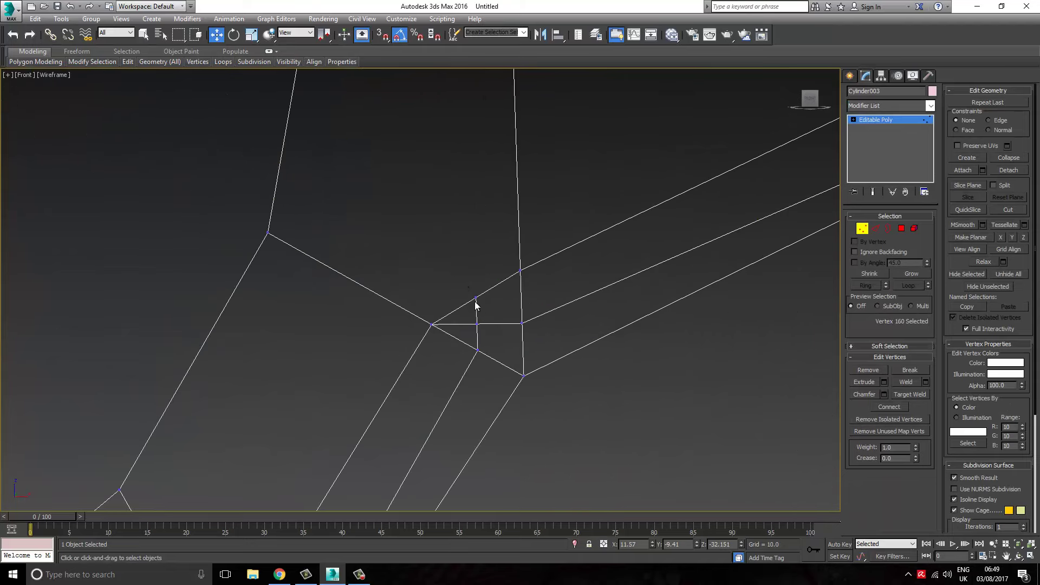
left_click(1007, 161)
Collapse another two-vertex pair with Ctrl+Alt+C and return to shaded view
scroll(354, 310, "down", 3)
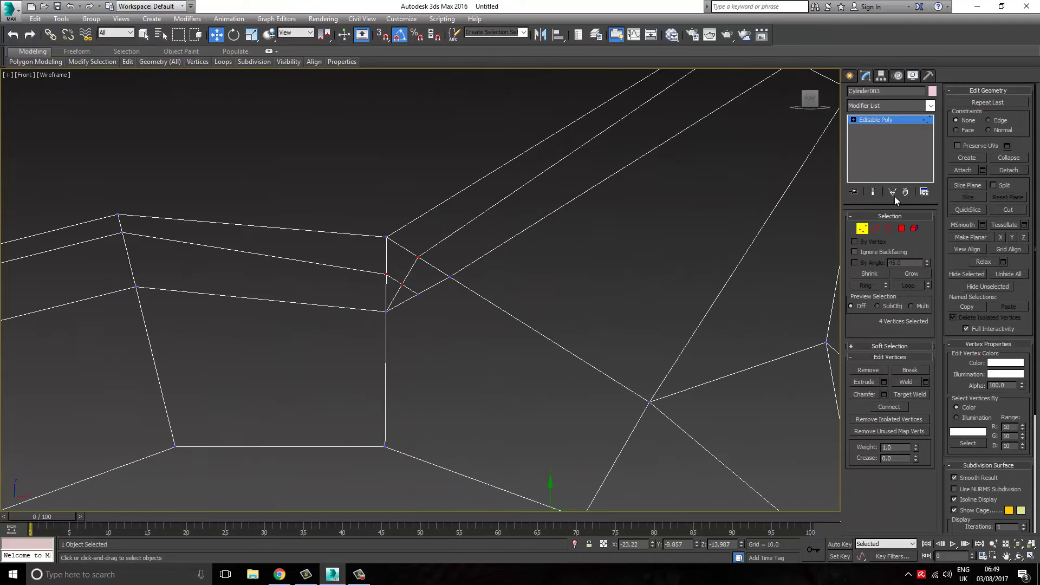
scroll(691, 242, "down", 5)
scroll(472, 281, "up", 3)
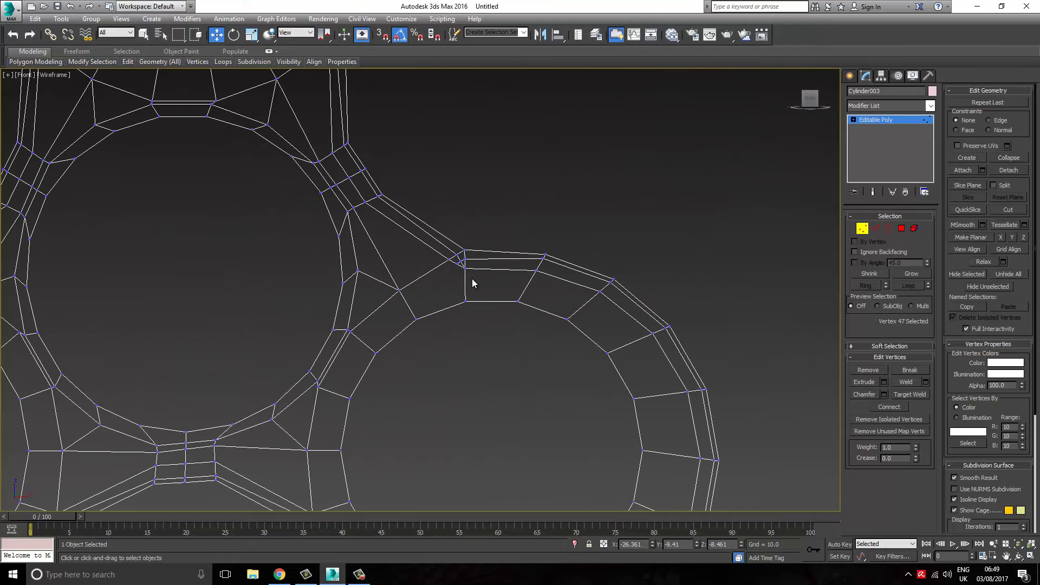
scroll(472, 278, "up", 3)
scroll(512, 222, "up", 2)
key("ctrl+alt+c")
scroll(278, 204, "down", 2)
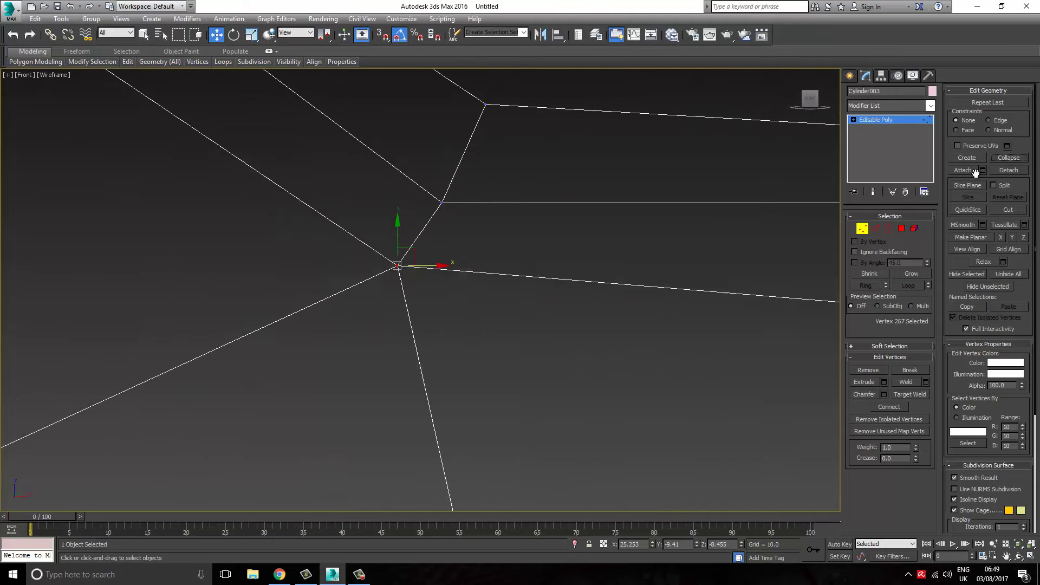
scroll(379, 233, "down", 3)
scroll(342, 291, "down", 2)
scroll(341, 296, "down", 5)
key("F3")
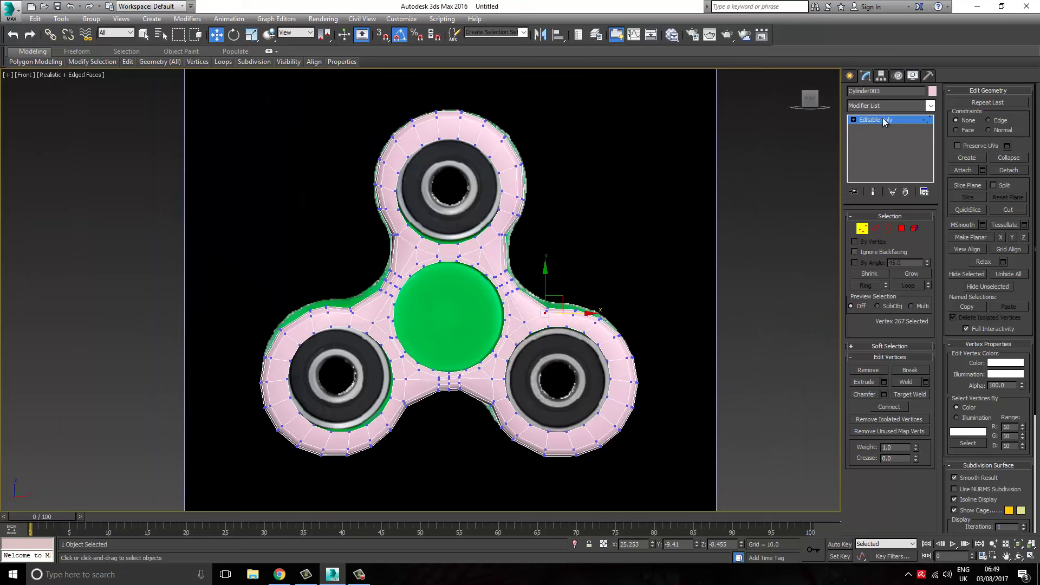
Select the top ring's border and check it from the left in wireframe
key("1")
key("3")
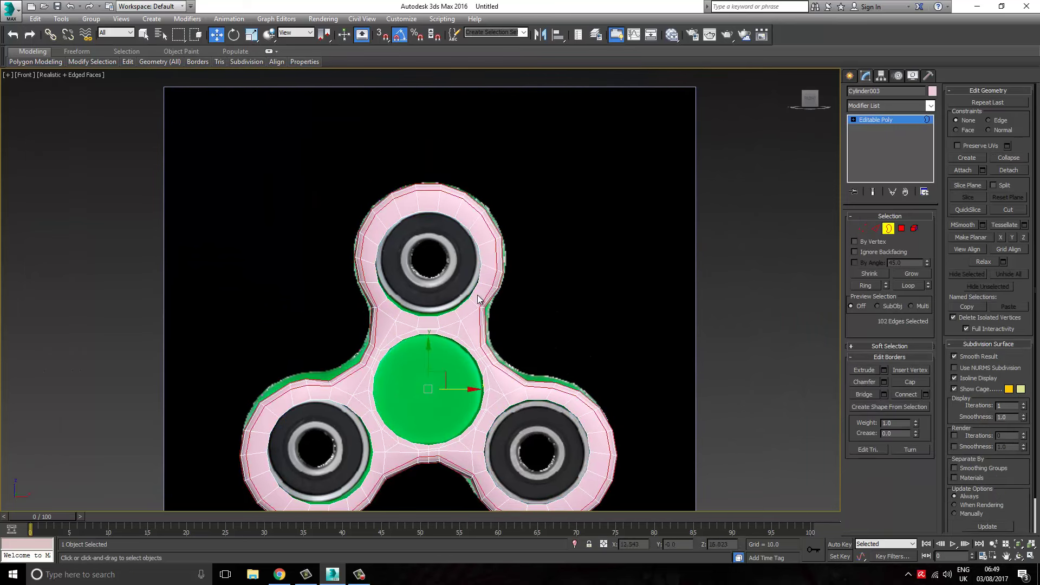
left_click(485, 206)
key("l")
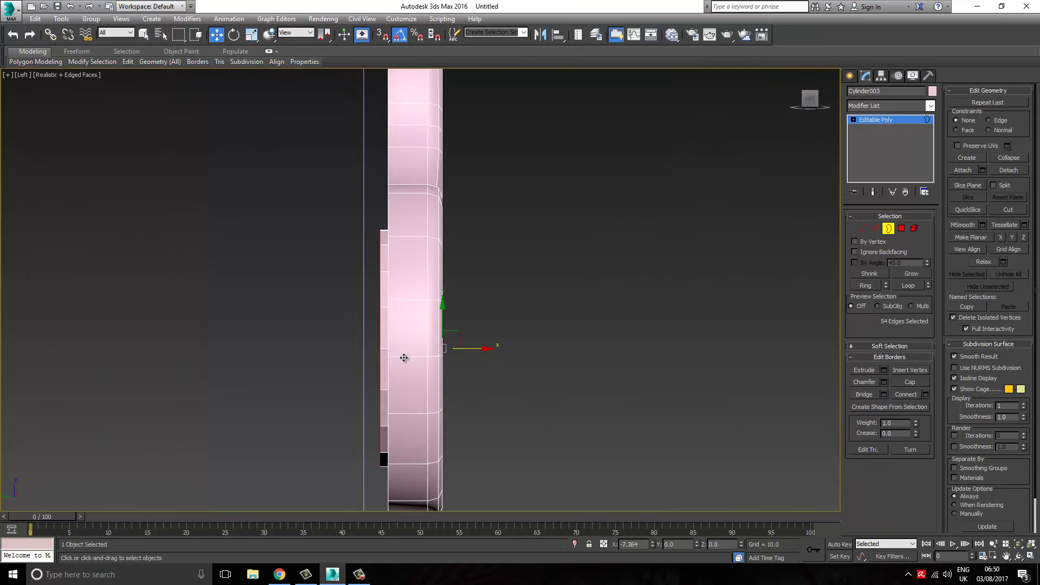
key("F3")
scroll(411, 327, "down", 3)
key("r")
scroll(428, 242, "up", 3)
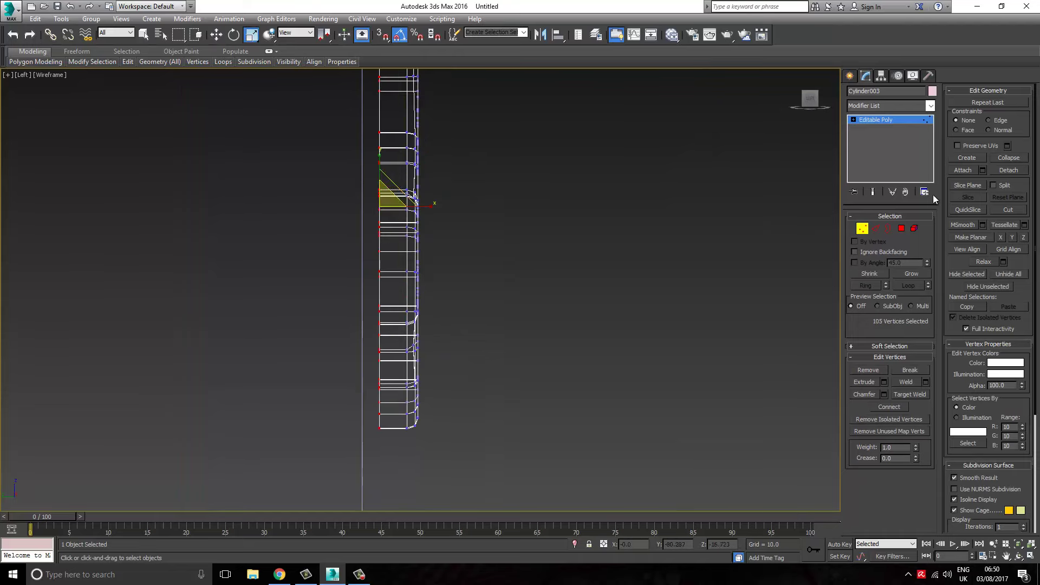
Toggle pivot-only editing off and add a Symmetry modifier mirroring across Z
key("3")
left_click(882, 75)
left_click(890, 144)
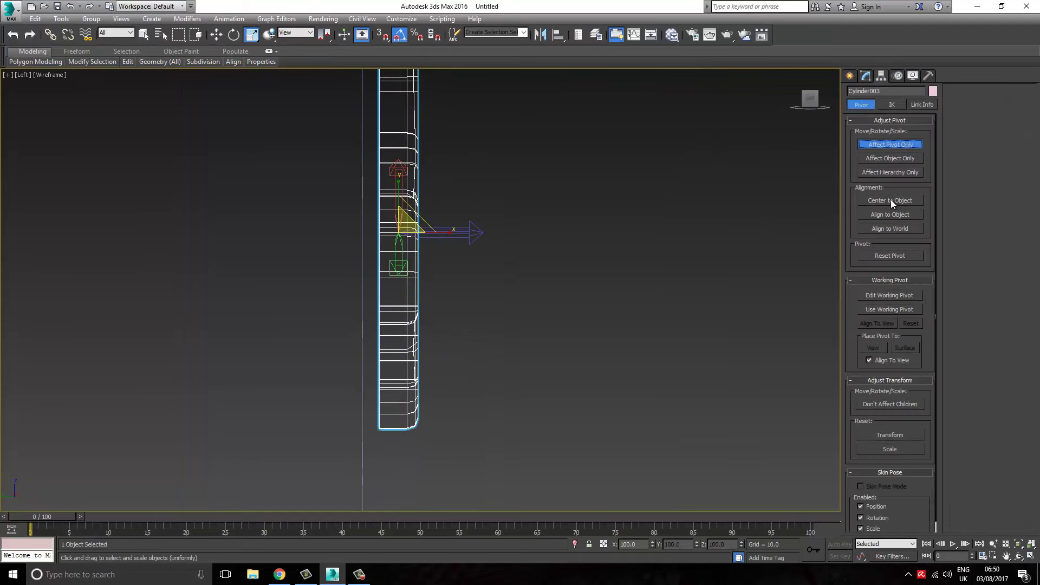
left_click(876, 145)
left_click(866, 76)
left_click(889, 106)
left_click(862, 375)
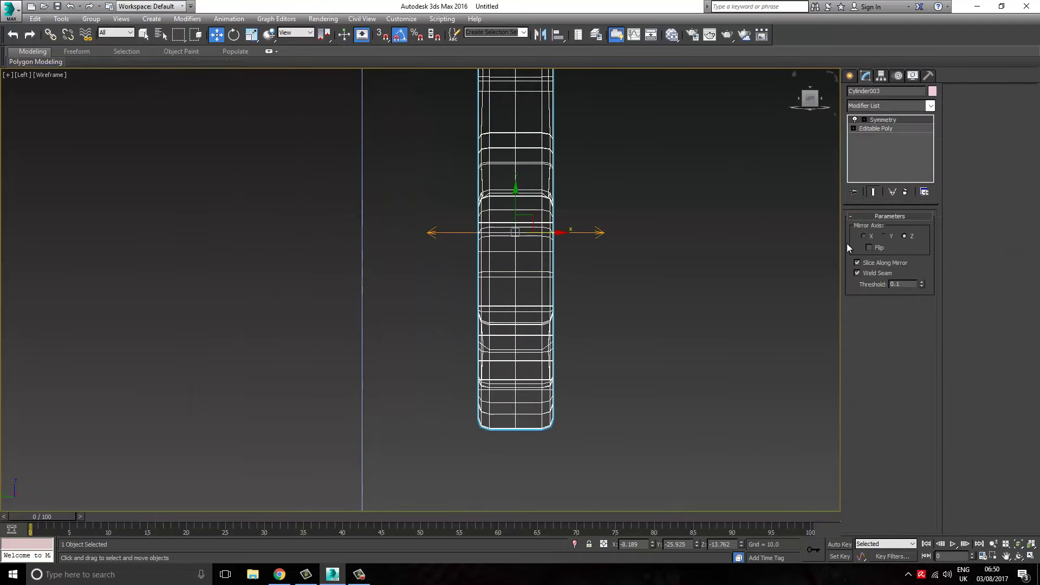
Reposition the symmetry mirror plane and view the mirrored body shaded in perspective
key("F3")
key("p")
middle_click_drag(421, 244, 743, 123, "alt")
key("1")
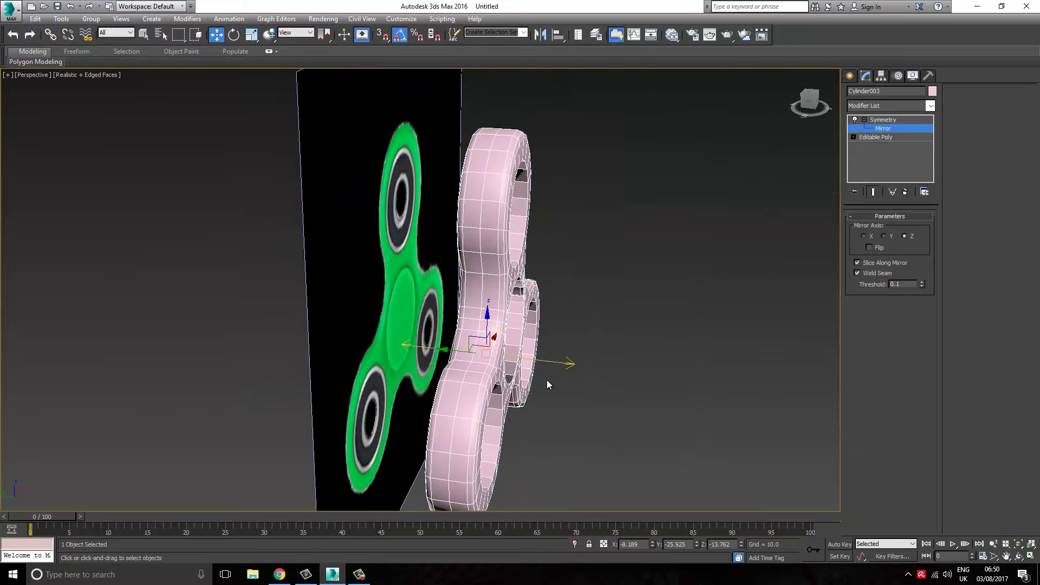
left_click_drag(548, 385, 558, 385)
Collapse the body to Editable Poly and add TurboSmooth at 2 iterations
right_click(491, 244)
left_click(623, 361)
left_click(902, 106)
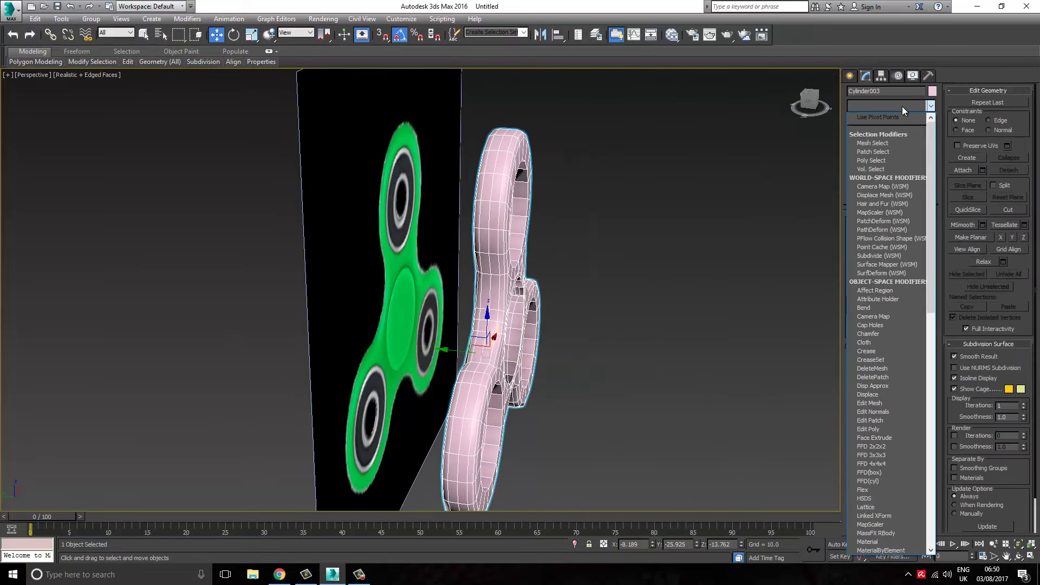
type("tu")
key("Return")
middle_click_drag(379, 304, 451, 308, "alt")
scroll(451, 308, "up", 5)
scroll(451, 308, "down", 2)
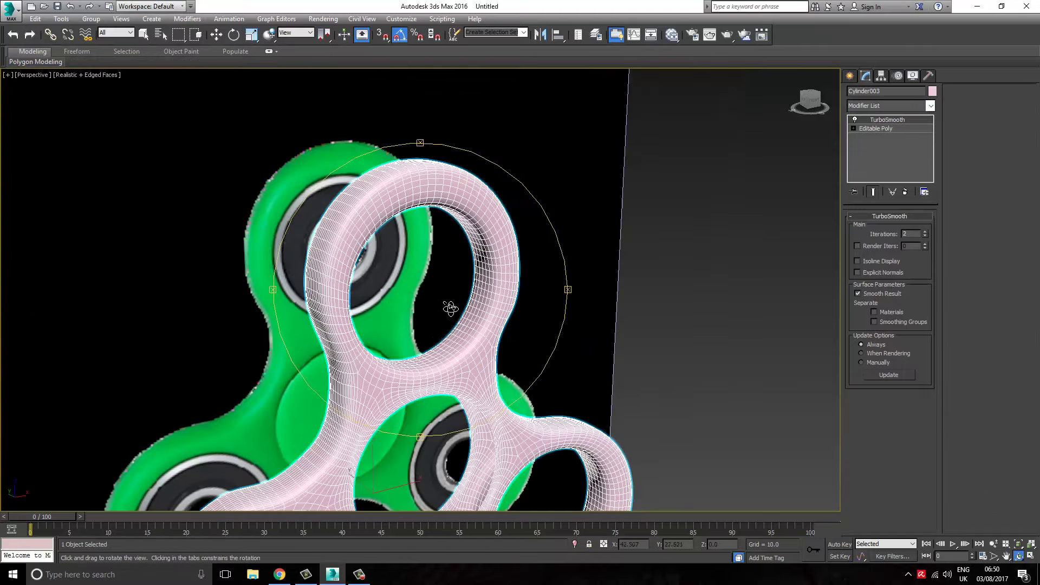
key("F4")
mouse_move(451, 308)
left_mouse_down()
mouse_move(302, 288)
mouse_move(424, 353)
left_mouse_up()
Extend one bearing hole's border inward into a deeper inner wall
left_click(876, 129)
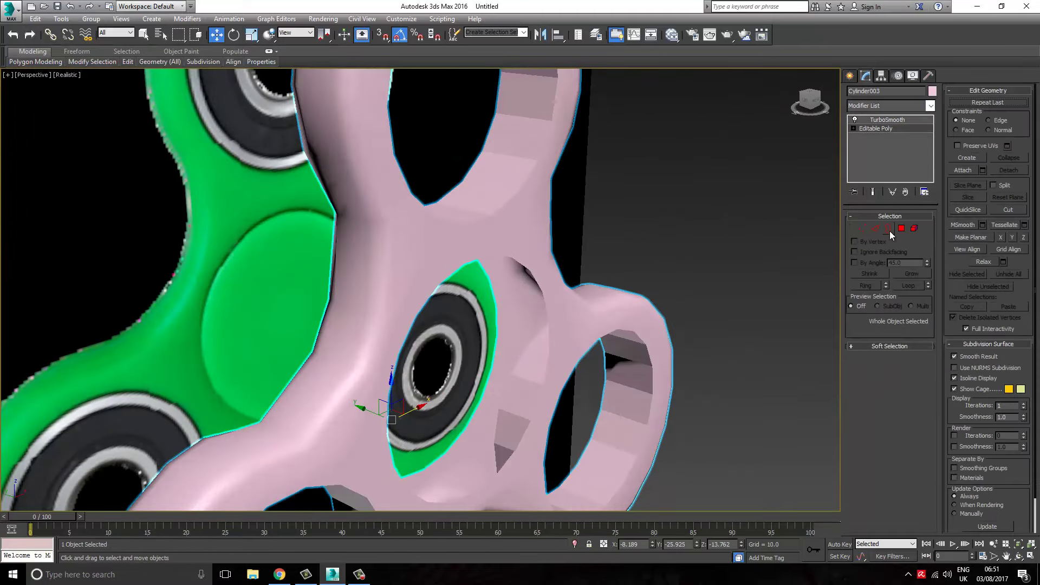
left_click(888, 228)
left_click_drag(409, 363, 455, 373, "shift")
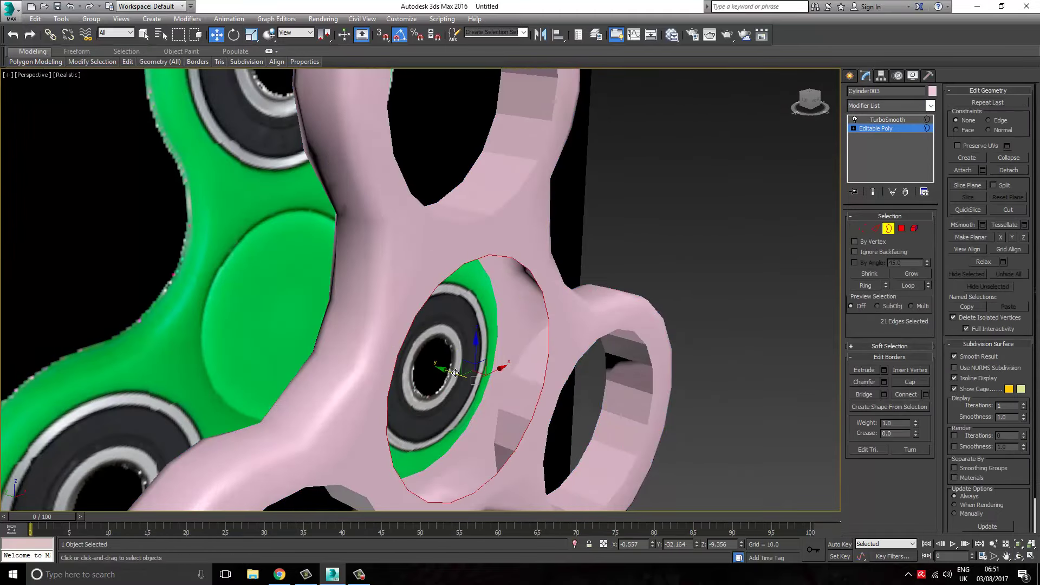
scroll(515, 344, "up", 3)
key("F4")
Select the edge ring on the inner wall and connect a new edge loop through it
key("2")
left_click(546, 299)
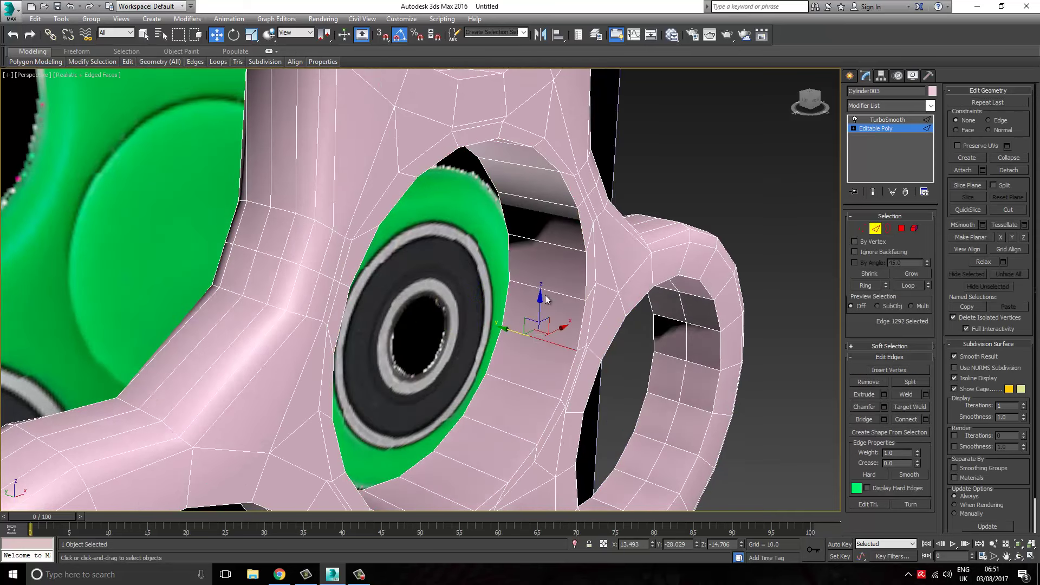
right_click(556, 278)
left_click(461, 317)
left_click(472, 334)
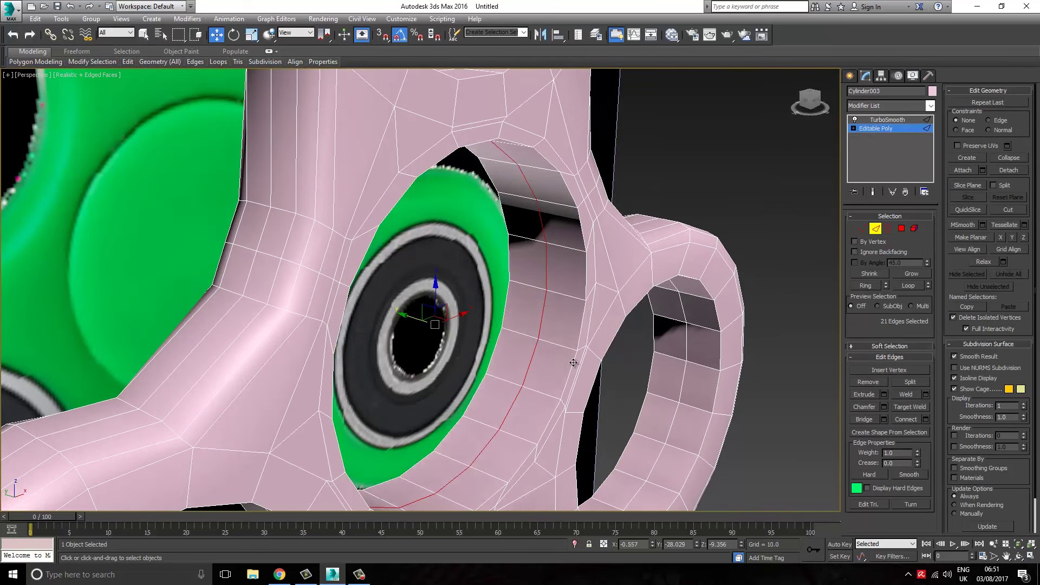
Chamfer the new edge loop by 0.214
right_click(579, 321)
left_click(504, 387)
left_click_drag(431, 313, 432, 307)
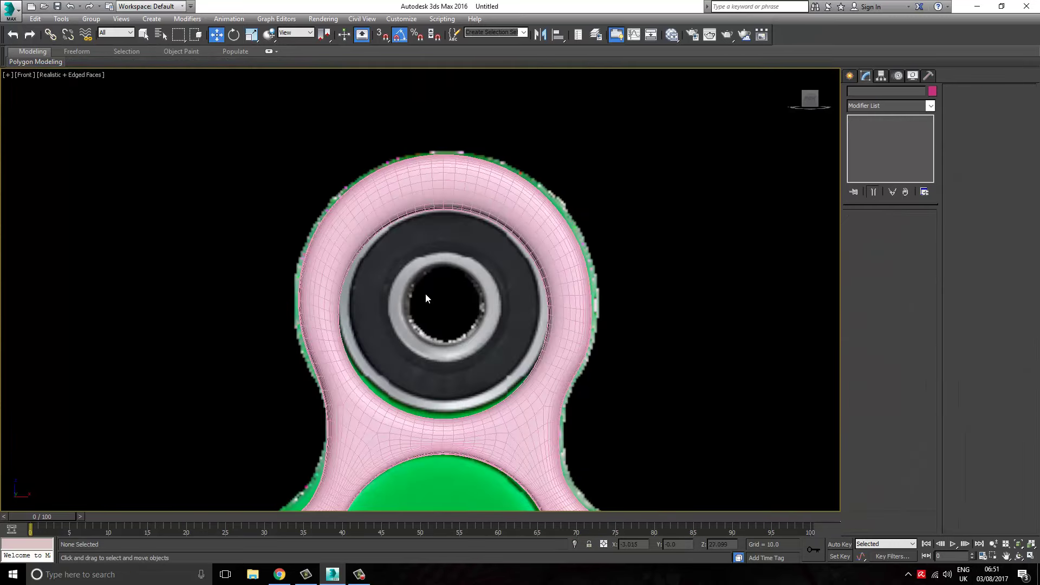
Draw a bearing cylinder inside the hole and review its geometry and pivot settings
scroll(480, 153, "up", 2)
left_click(849, 75)
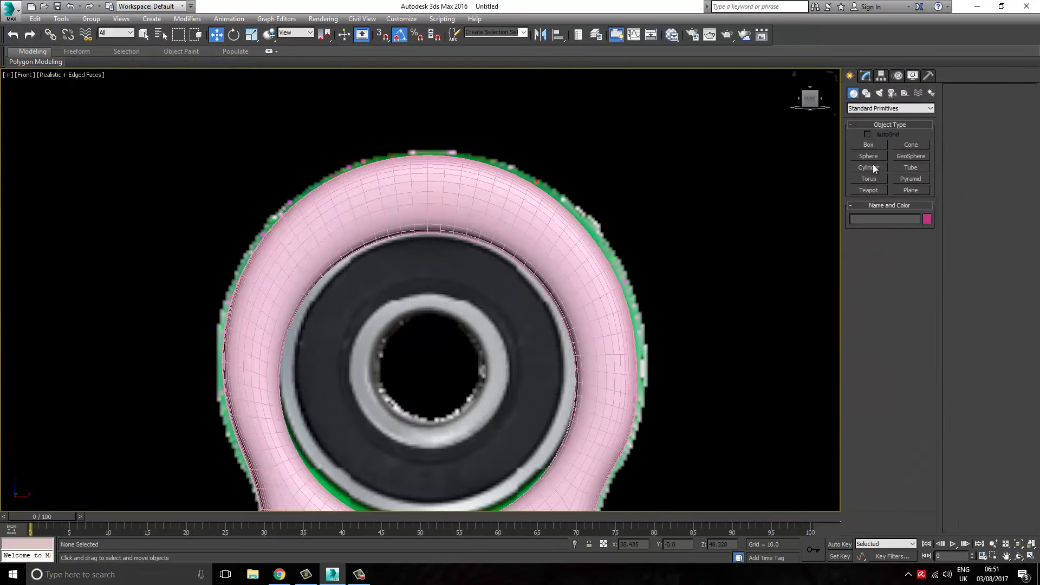
left_click_drag(429, 377, 434, 239)
key("F3")
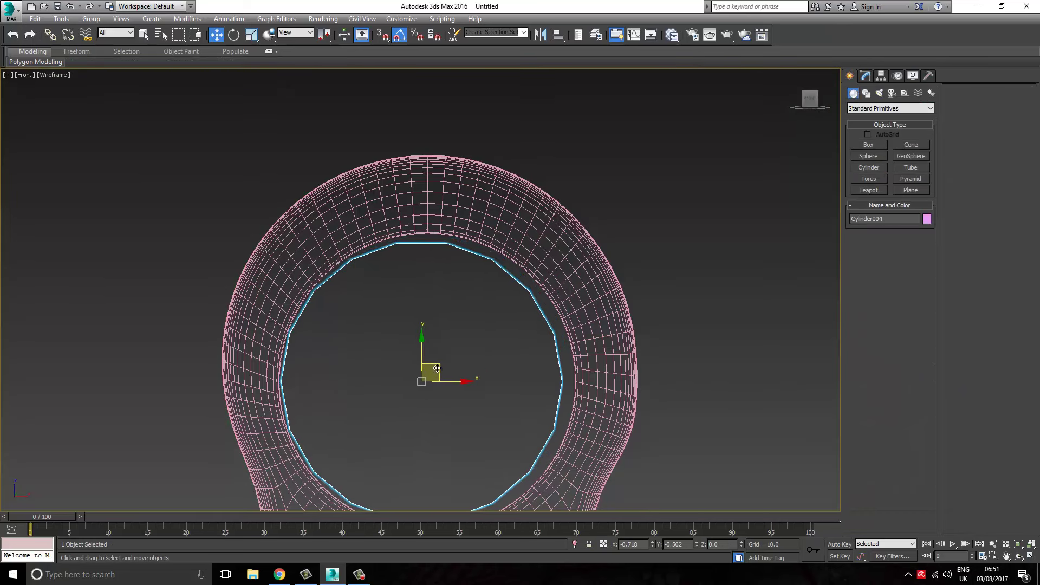
middle_click_drag(432, 365, 410, 311)
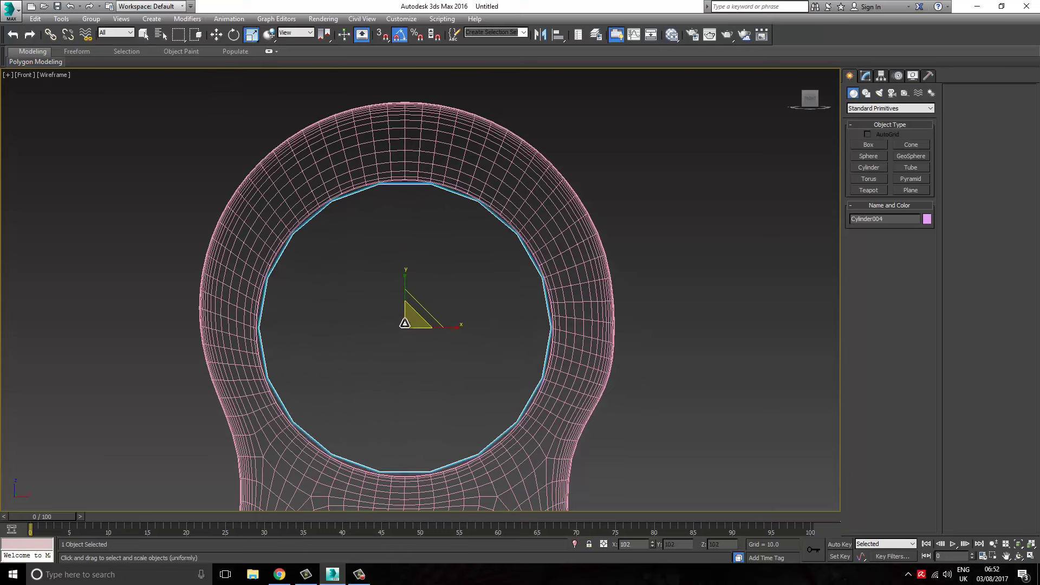
key("l")
left_click(866, 75)
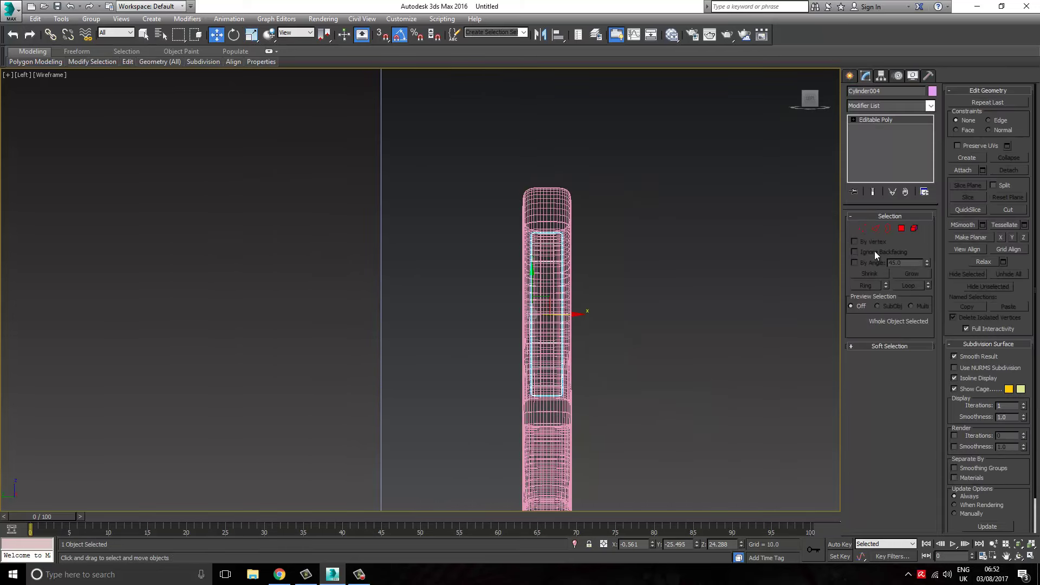
left_click(882, 76)
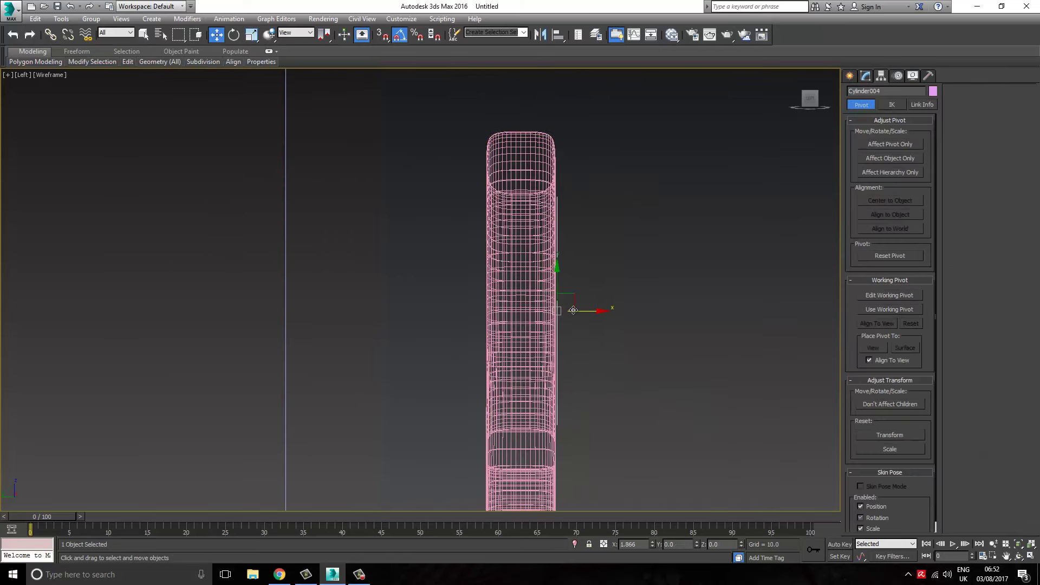
key("f")
Inset the bearing's front face twice and delete the centre face to open a hole
key("F3")
right_click(417, 271)
left_click(512, 391)
left_click(422, 287)
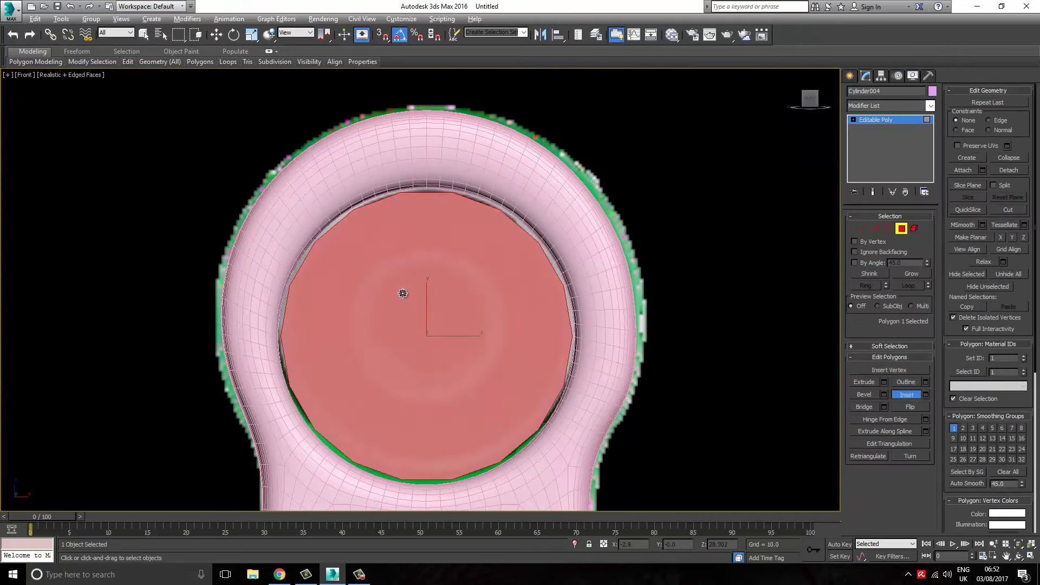
left_click_drag(403, 293, 401, 367)
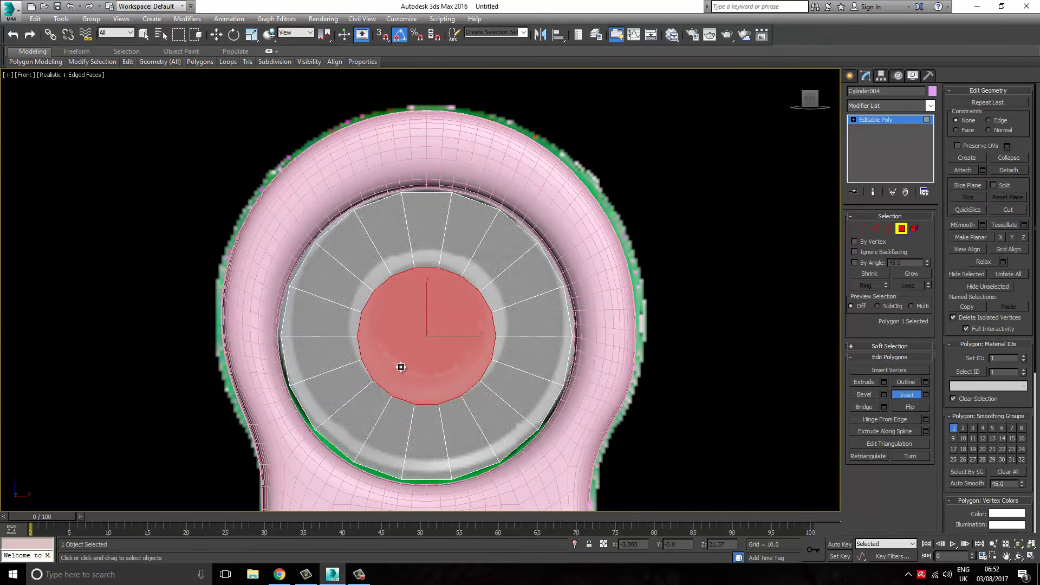
left_click_drag(413, 327, 411, 351)
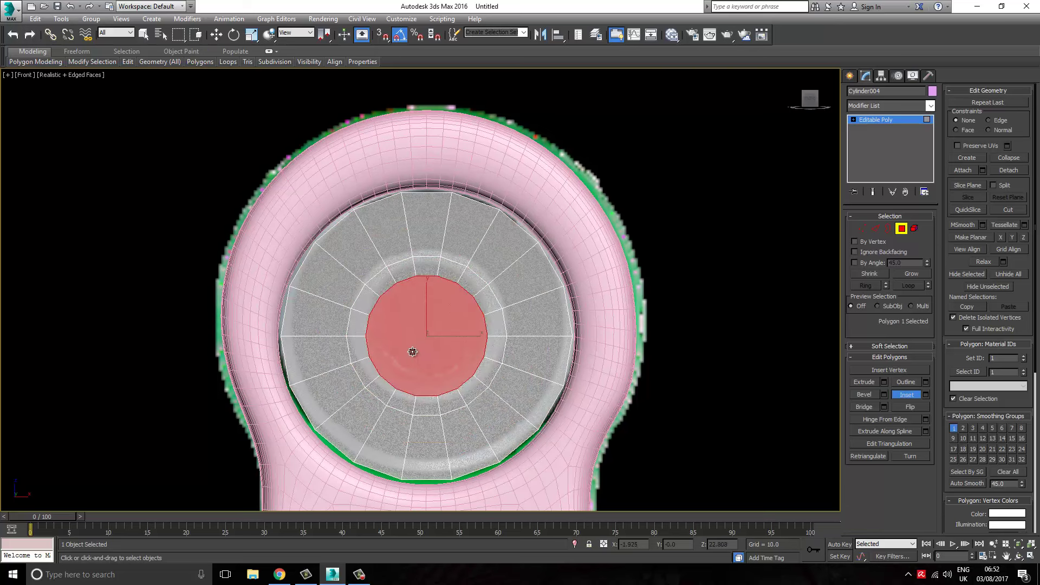
key("Delete")
Back at object level, skip adding a modifier and extrude the 36 ring polygons
key("6")
key("w")
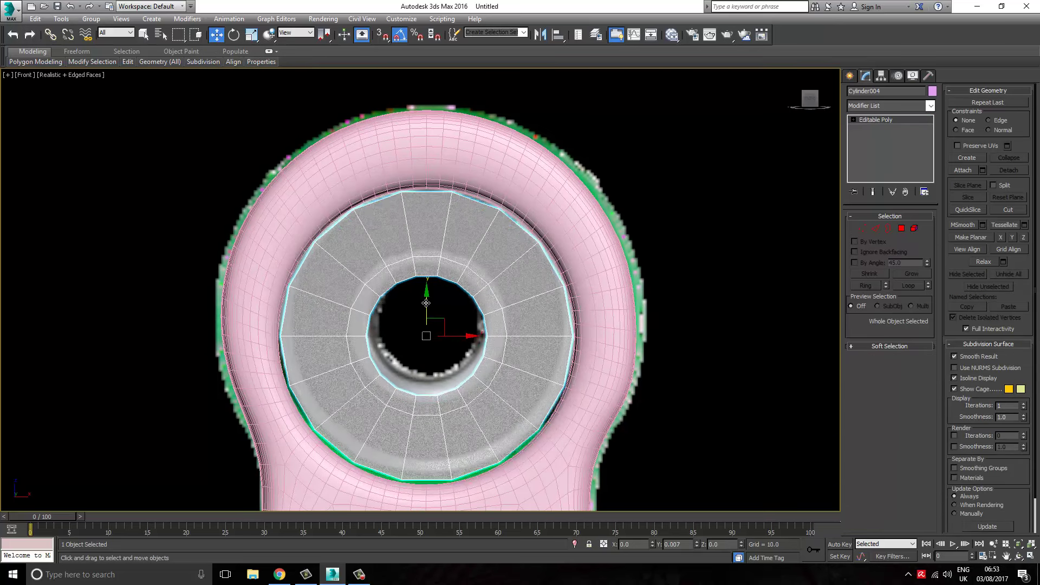
key("r")
key("l")
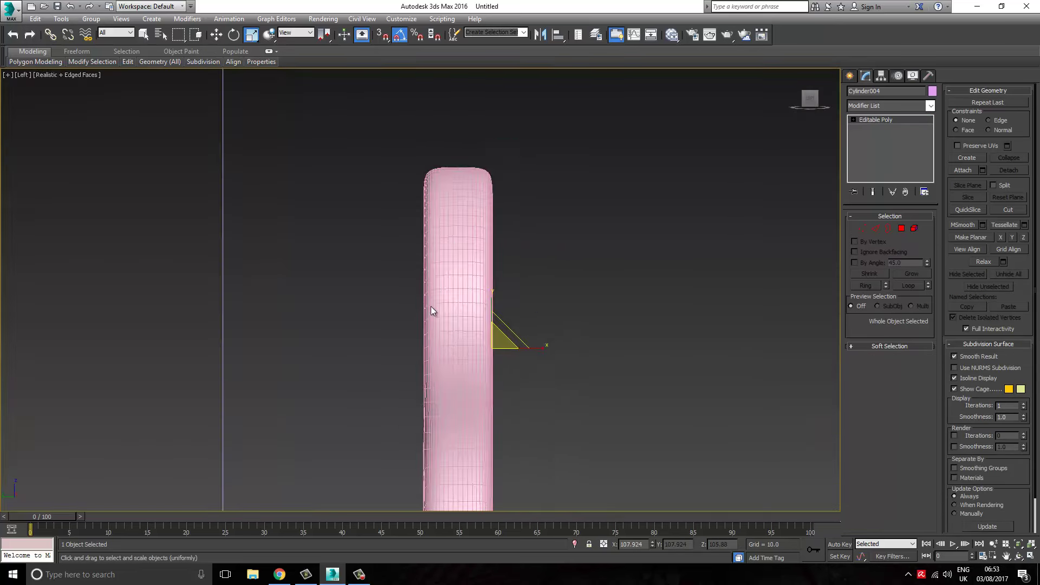
key("F3")
left_click(892, 105)
scroll(889, 105, "down", 1)
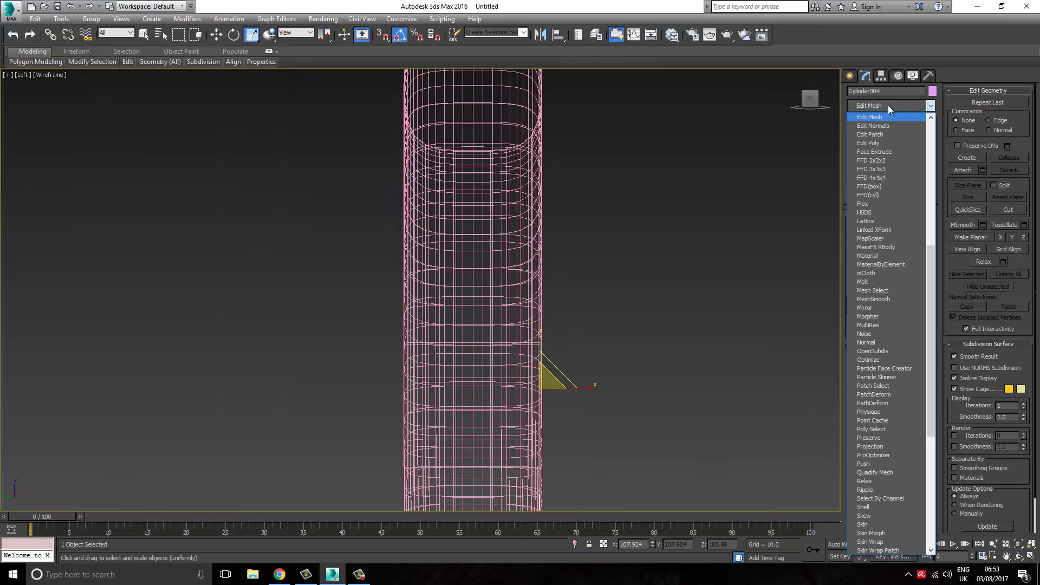
left_click(845, 144)
key("4")
key("4")
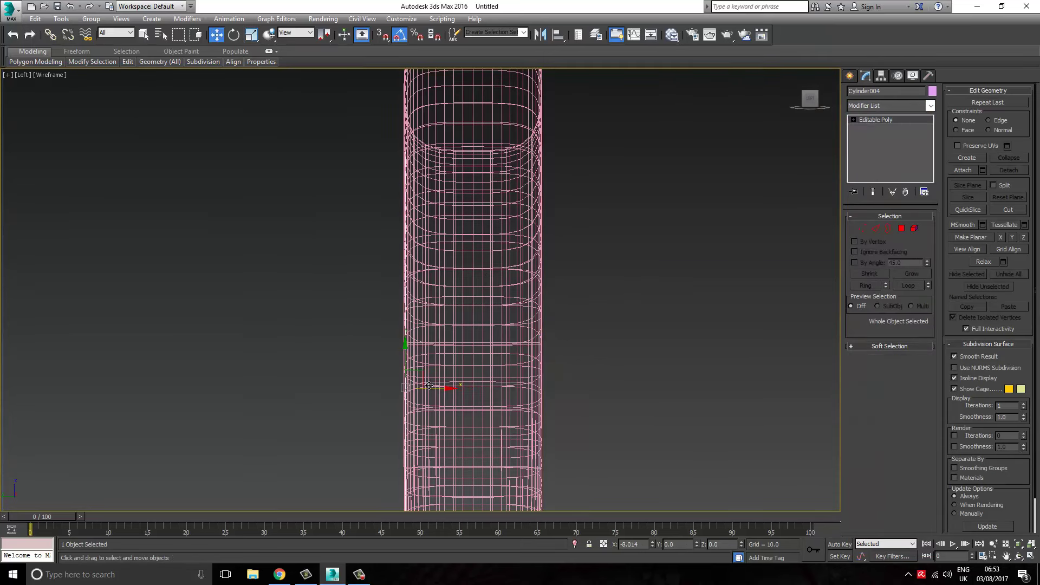
key("4")
key("shift+e")
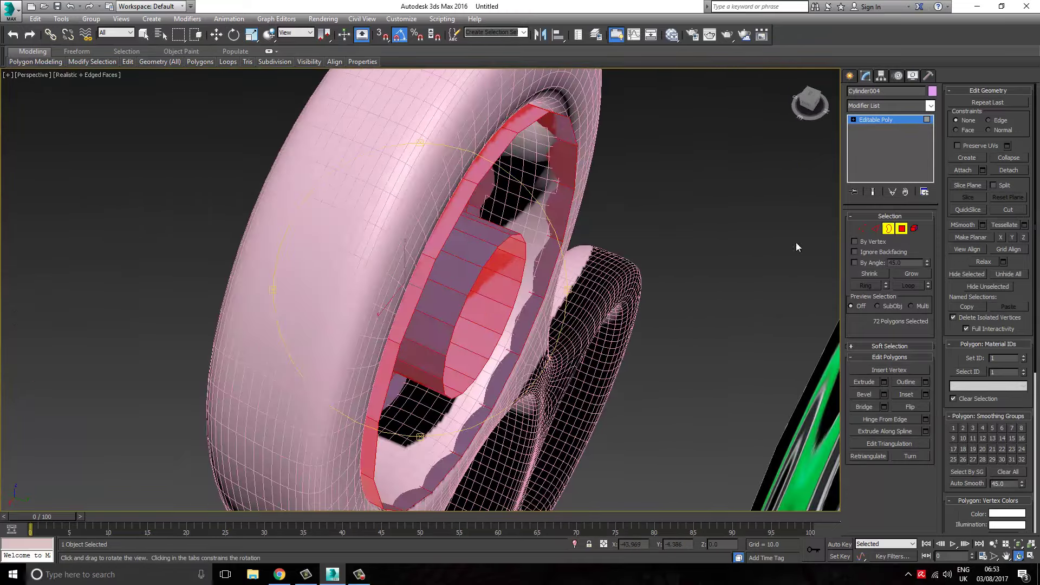
Select the full ring of polygons around the bearing disc
key("3")
mouse_move(797, 247)
middle_mouse_down("alt")
mouse_move(487, 260)
mouse_move(434, 275)
middle_mouse_up("alt")
left_click(888, 228)
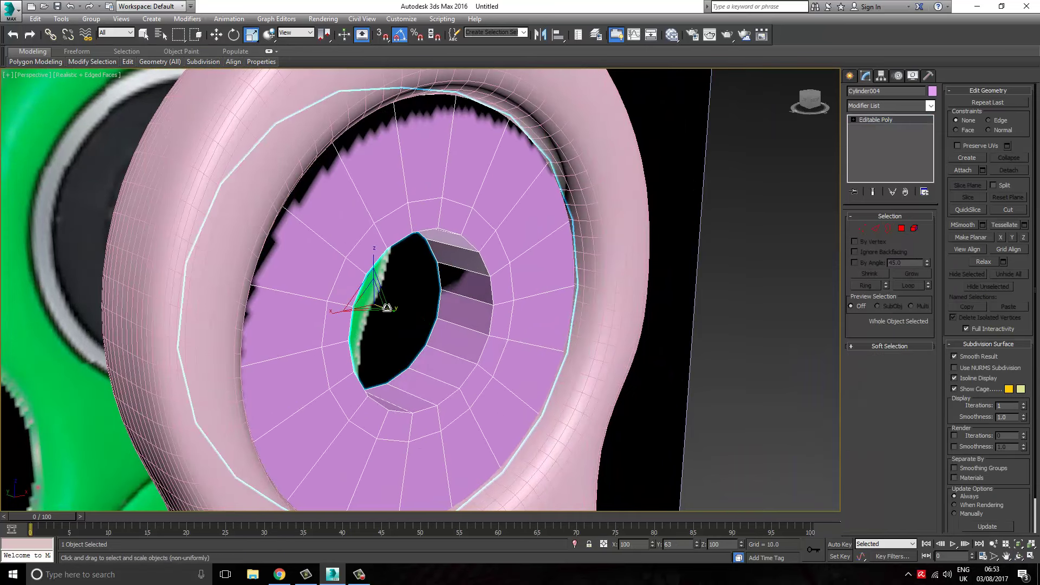
key("4")
double_click(541, 232)
middle_click_drag(541, 232, 198, 70, "alt")
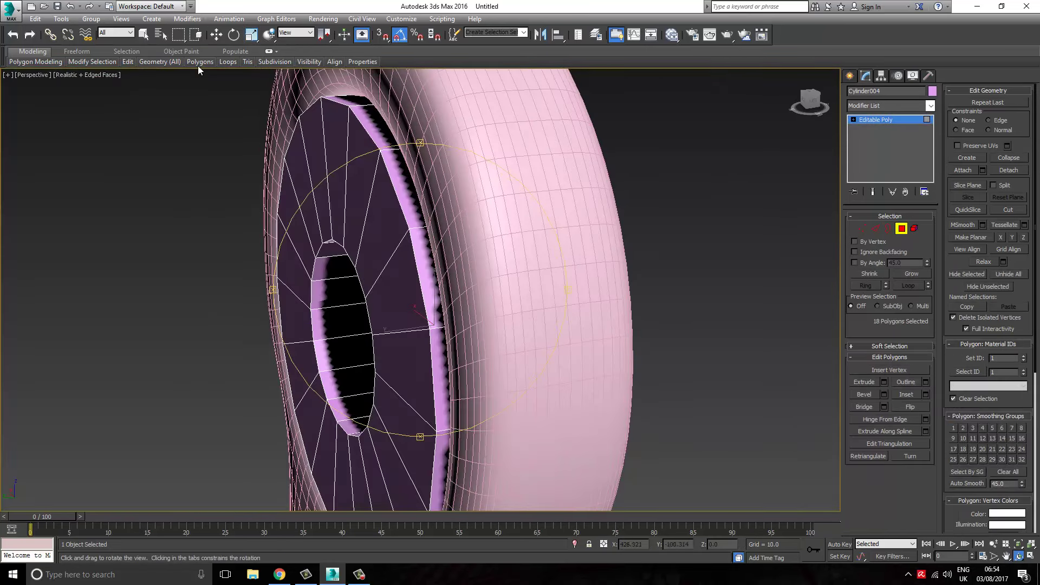
left_click(324, 161, "shift")
scroll(410, 244, "up", 3)
middle_click_drag(366, 248, 311, 208, "alt")
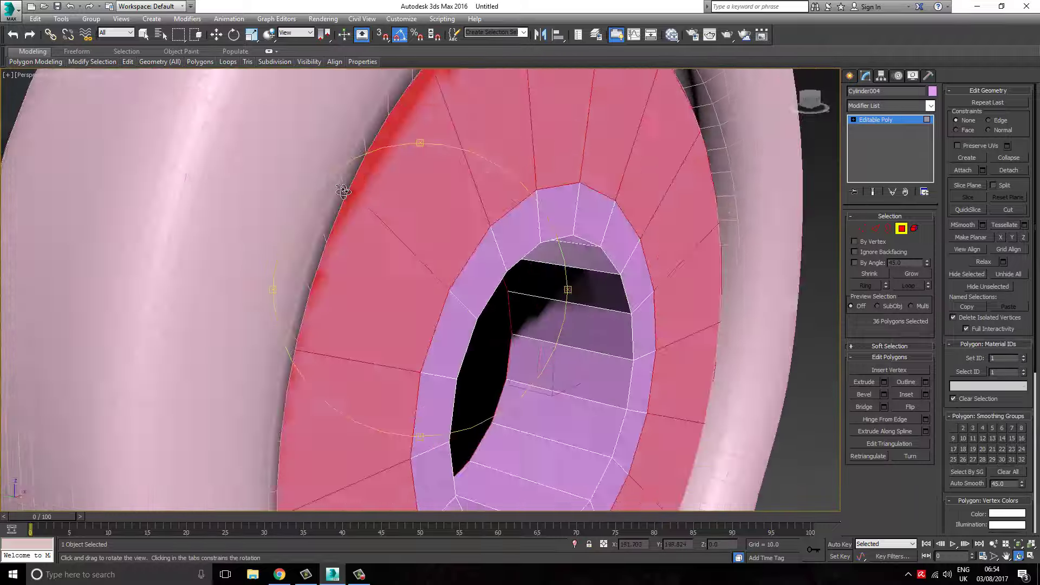
Select an edge loop around the ring and check it in the top wireframe view
key("2")
double_click(539, 206)
key("2")
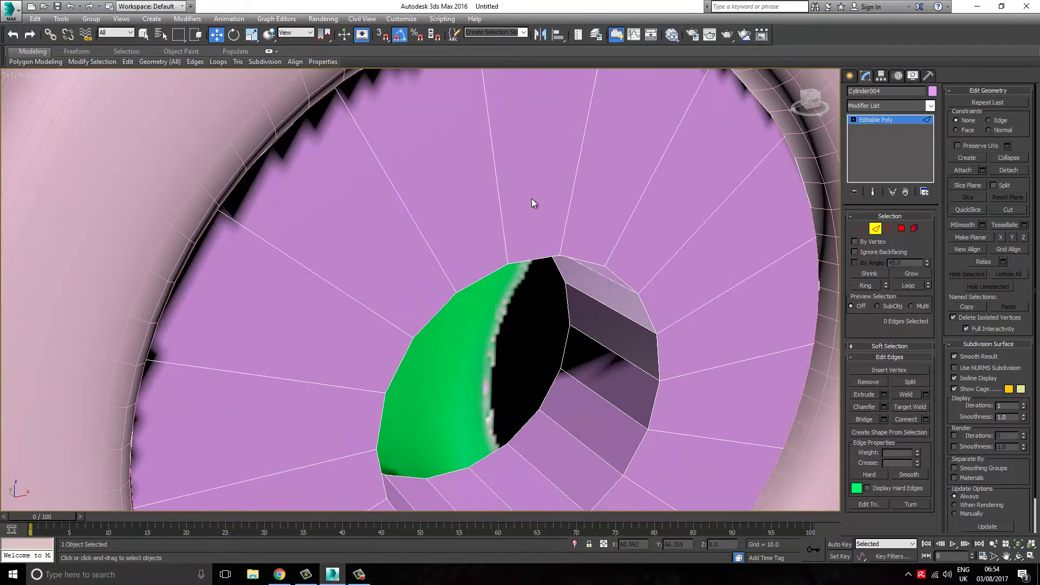
key("t")
key("F3")
scroll(433, 239, "up", 3)
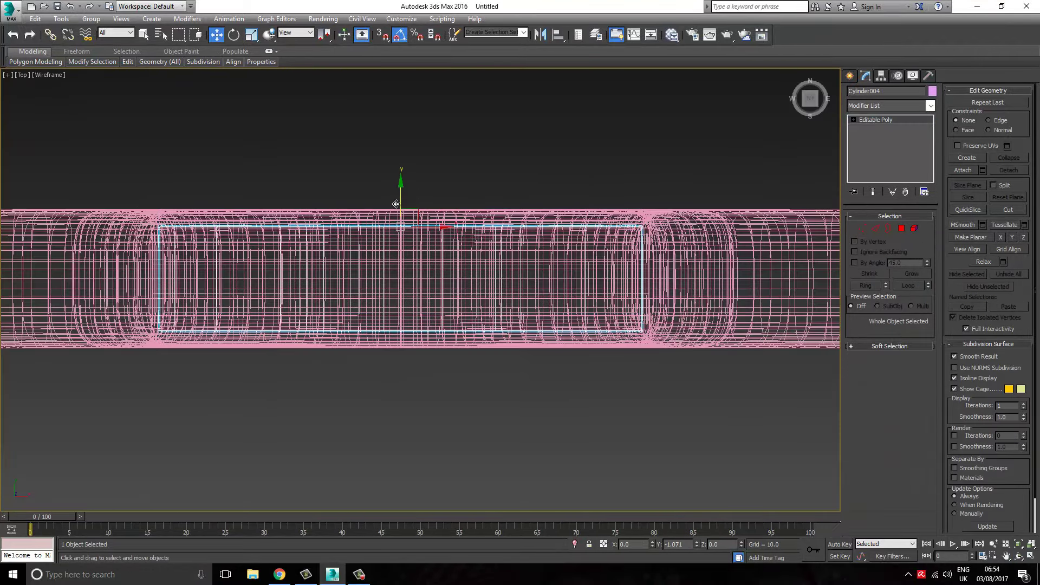
key("F3")
Connect the edges across the ring and slide the new edge loop into position
key("f")
key("2")
right_click(425, 239)
left_click(404, 303)
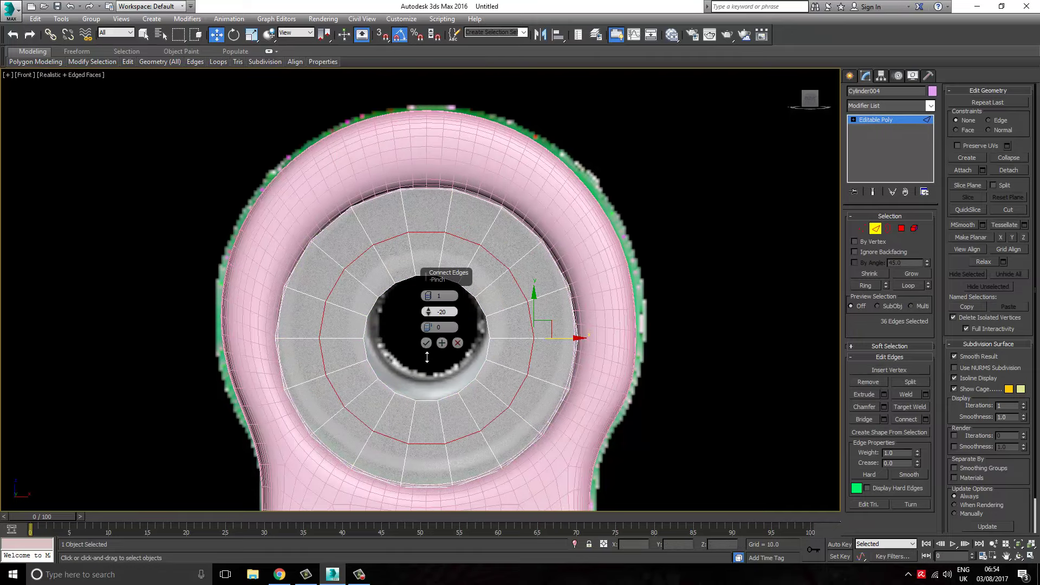
right_click(428, 311)
left_click_drag(428, 327, 425, 297)
Select the inner ring of 36 faces and extrude them for depth
key("4")
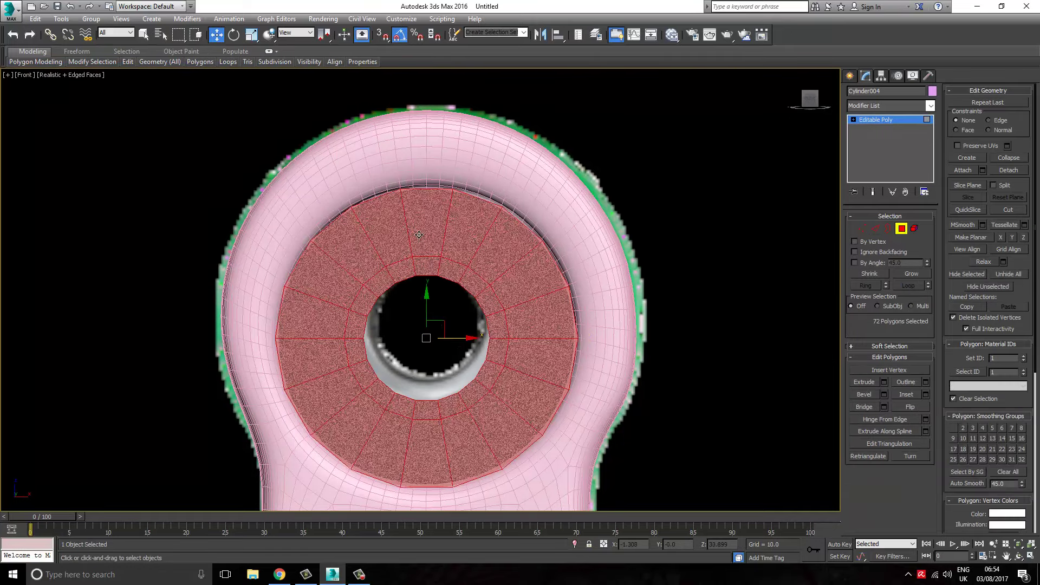
scroll(428, 303, "up", 5)
middle_click_drag(429, 303, 288, 283, "alt")
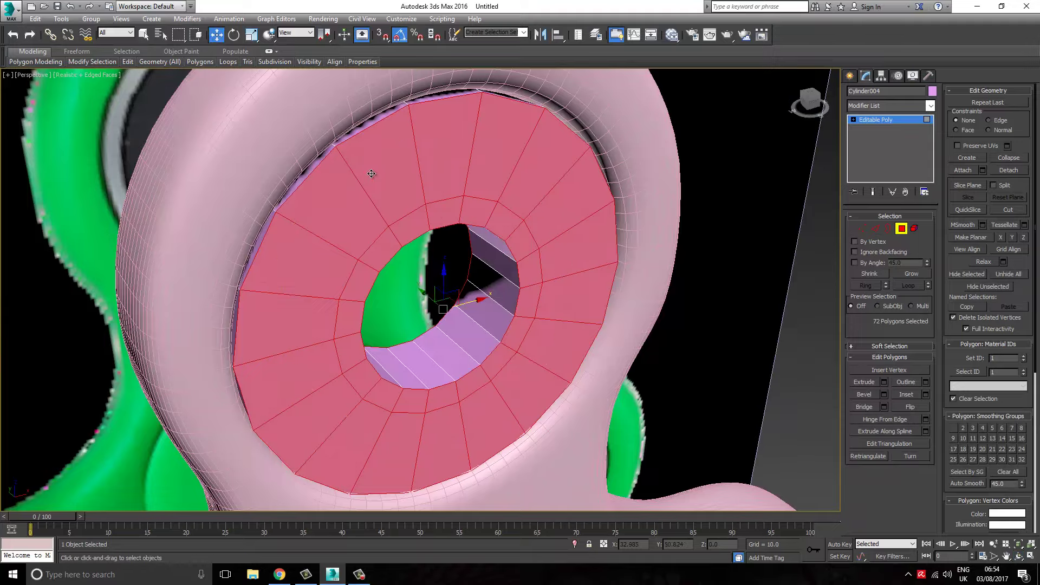
mouse_move(371, 173)
middle_mouse_down("alt")
mouse_move(243, 226)
mouse_move(387, 285)
middle_mouse_up("alt")
left_click(242, 226)
key("shift+e")
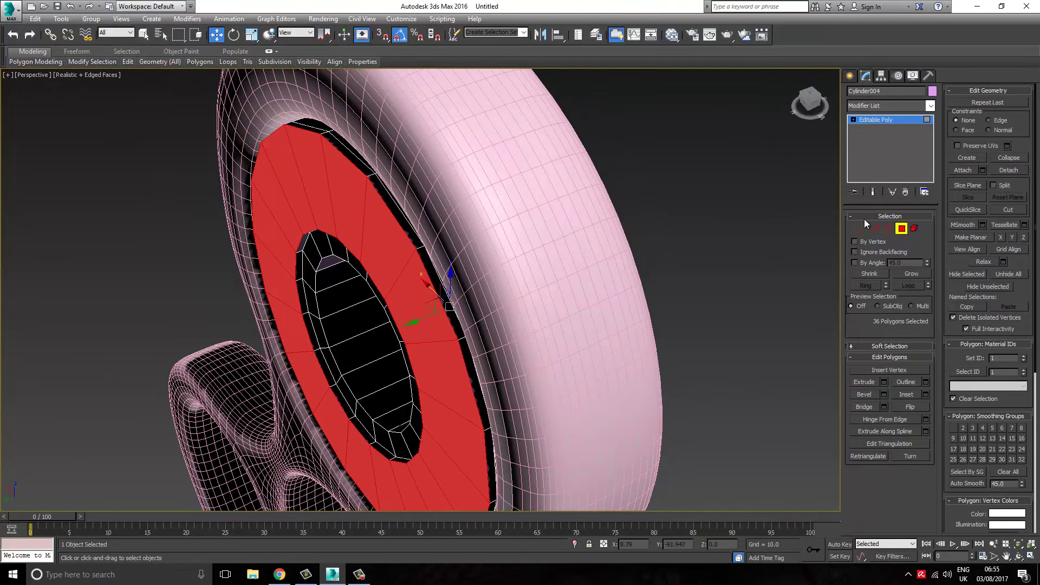
Extrude the selected ring edges into a groove
left_click(876, 228)
middle_click_drag(344, 233, 324, 237, "alt")
key("w")
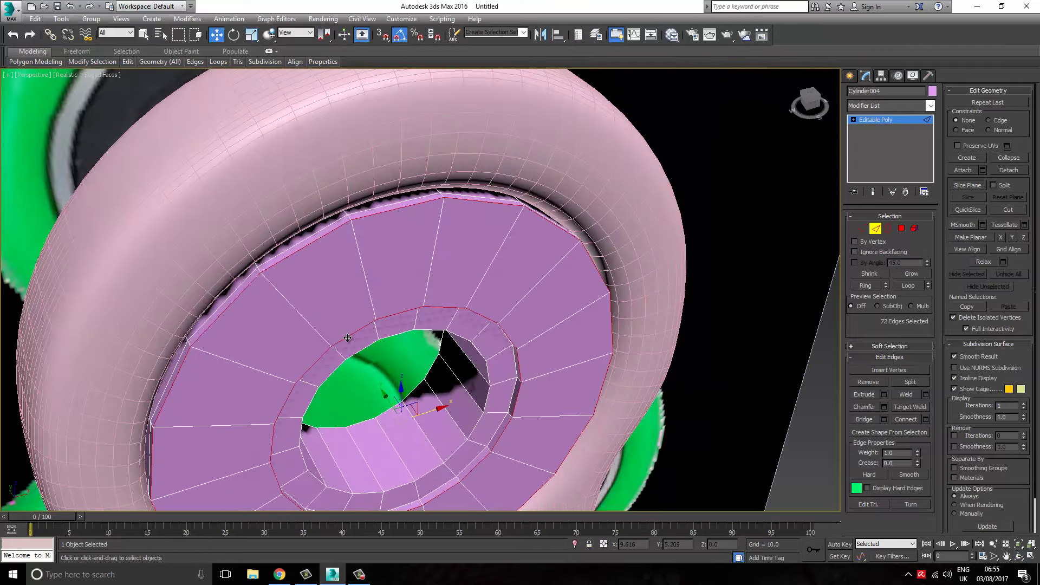
scroll(511, 295, "up", 3)
right_click(542, 291)
left_click(507, 346)
left_click_drag(432, 296, 431, 292)
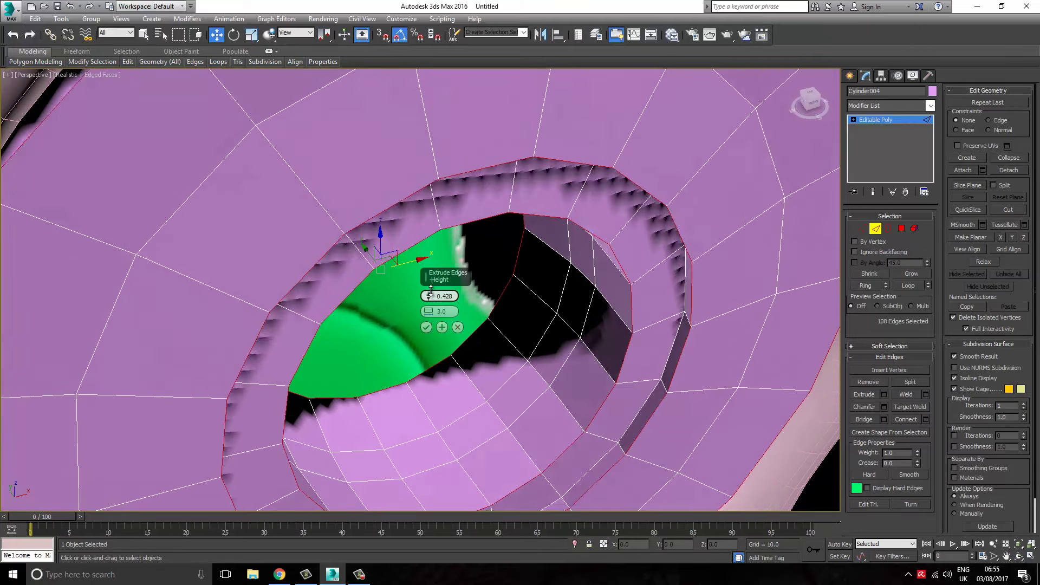
Extrude the groove edges a second time
scroll(437, 298, "up", 6)
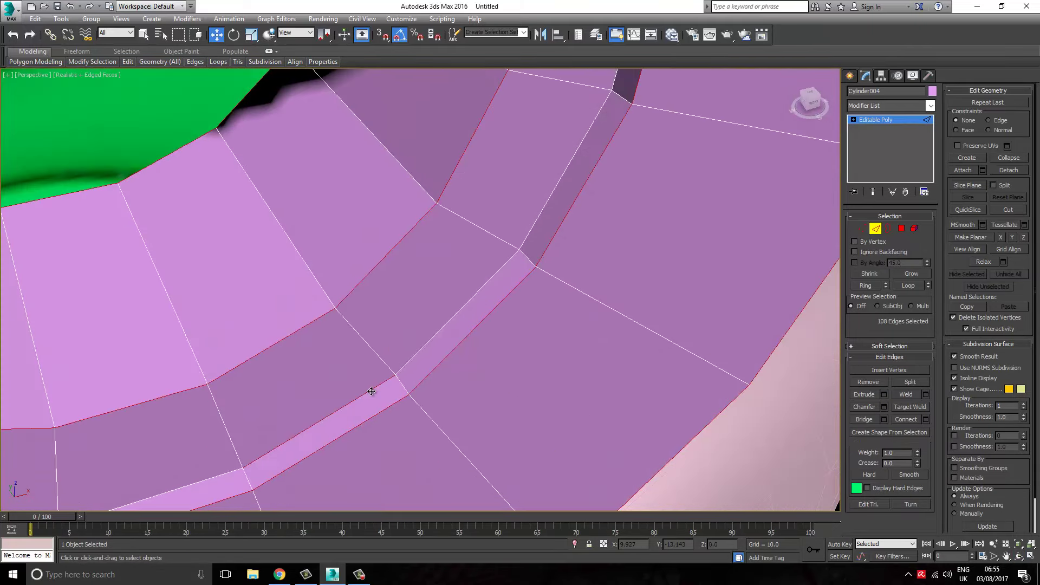
scroll(372, 392, "down", 5)
scroll(507, 328, "up", 4)
right_click(463, 282)
left_click(428, 349)
Chamfer the groove edges, then add TurboSmooth to the whole bearing
right_click(383, 340)
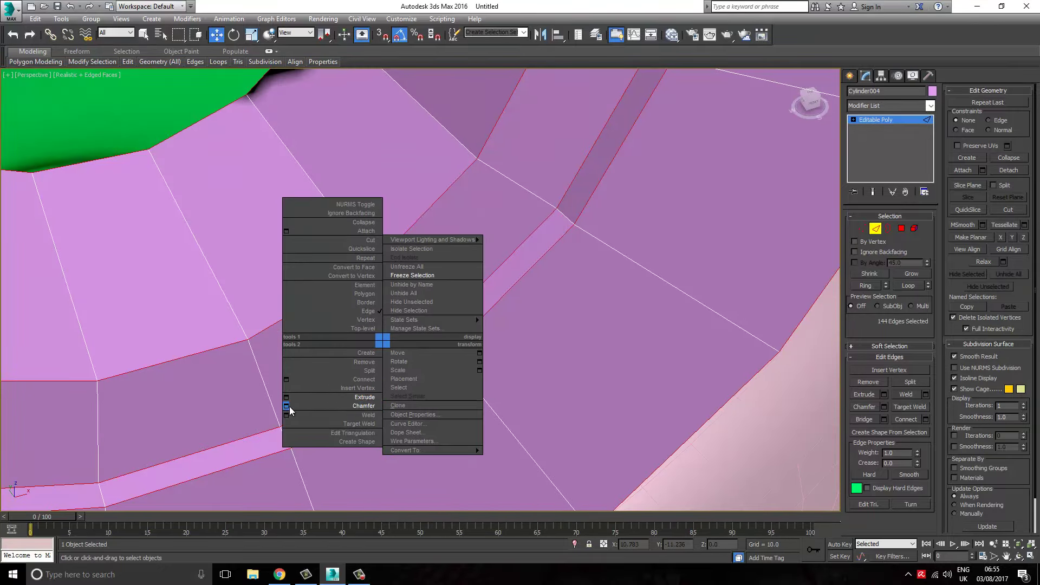
left_click(286, 406)
left_click_drag(436, 325, 436, 309)
left_click(425, 388)
left_click(875, 119)
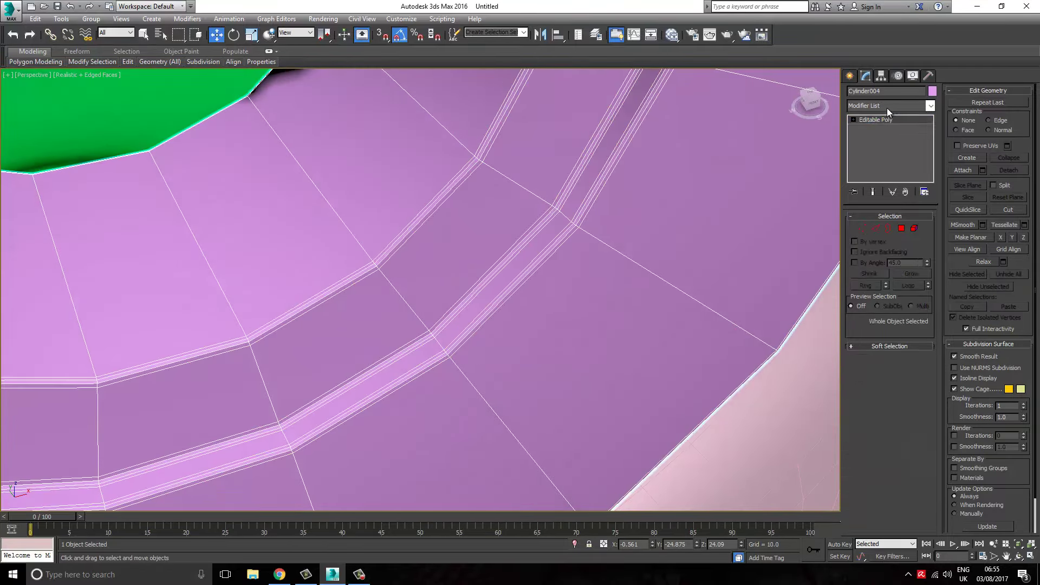
left_click(867, 398)
scroll(420, 290, "down", 5)
Create a new Standard material in the Slate Material Editor and assign it to the bearing
key("m")
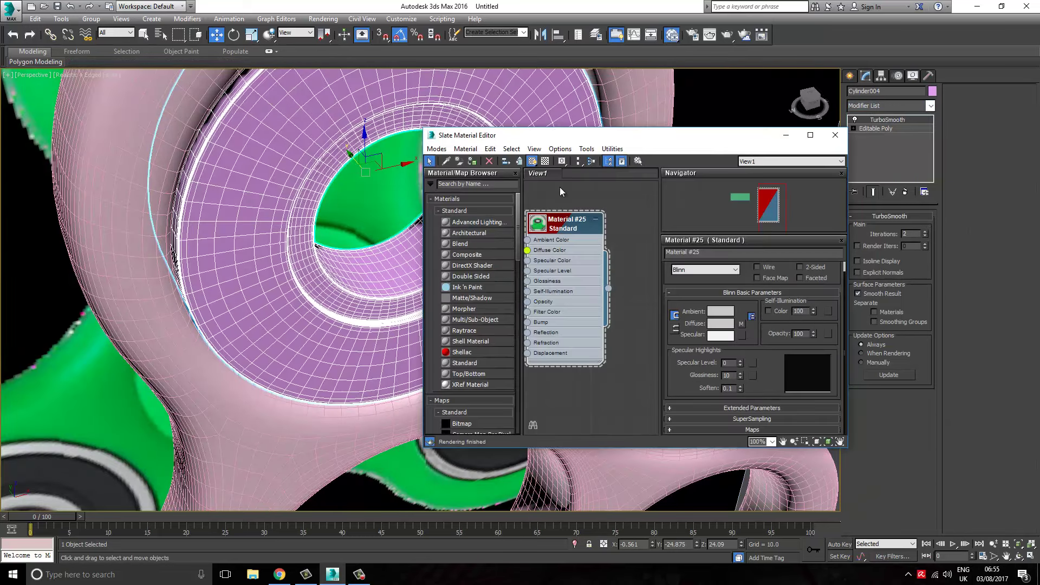
right_click(639, 230)
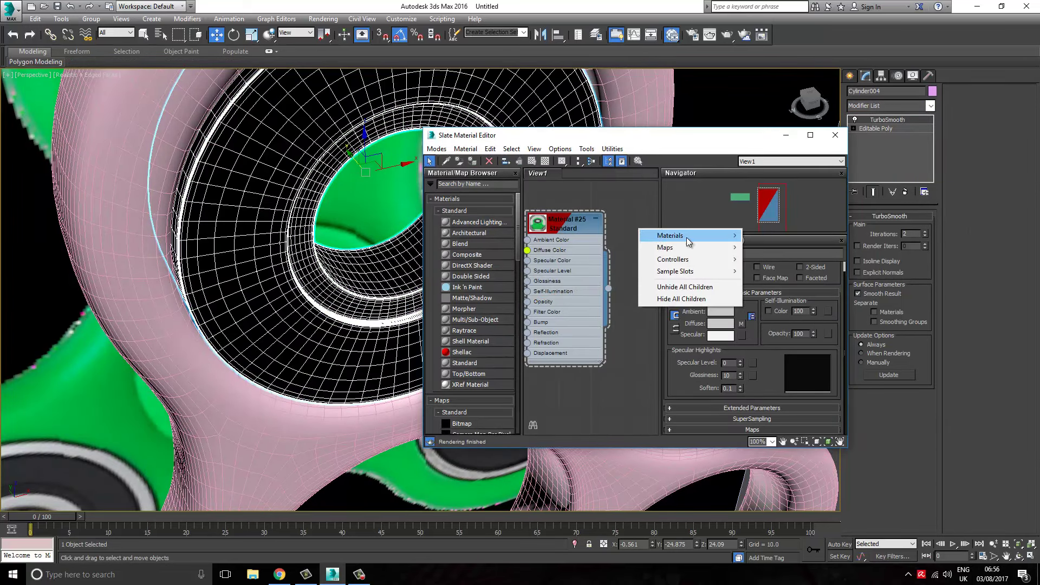
left_click(790, 411)
left_click_drag(515, 238, 509, 242)
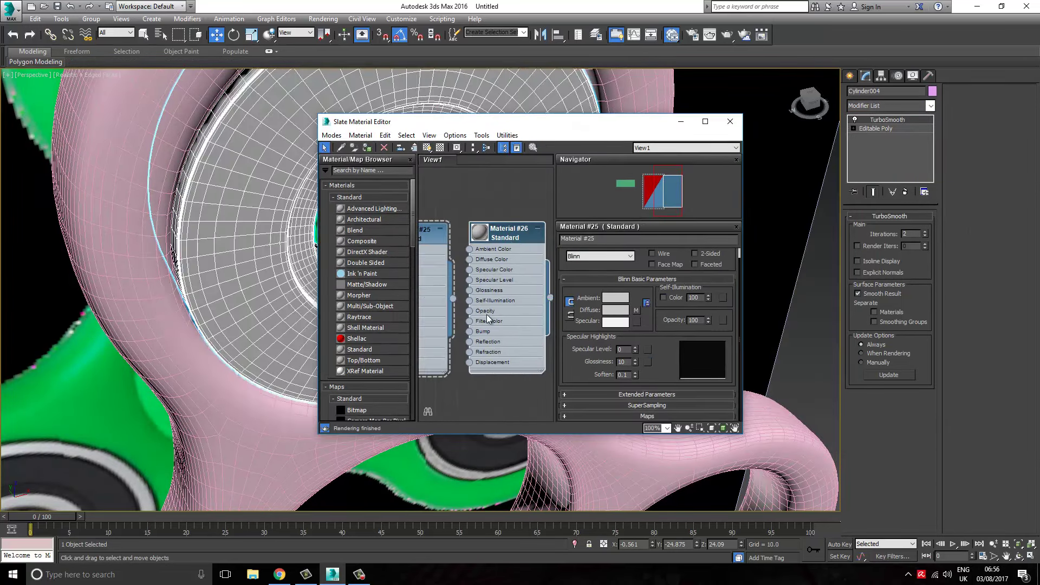
Make the material darker grey with a higher specular level, then close the editor
left_click(616, 310)
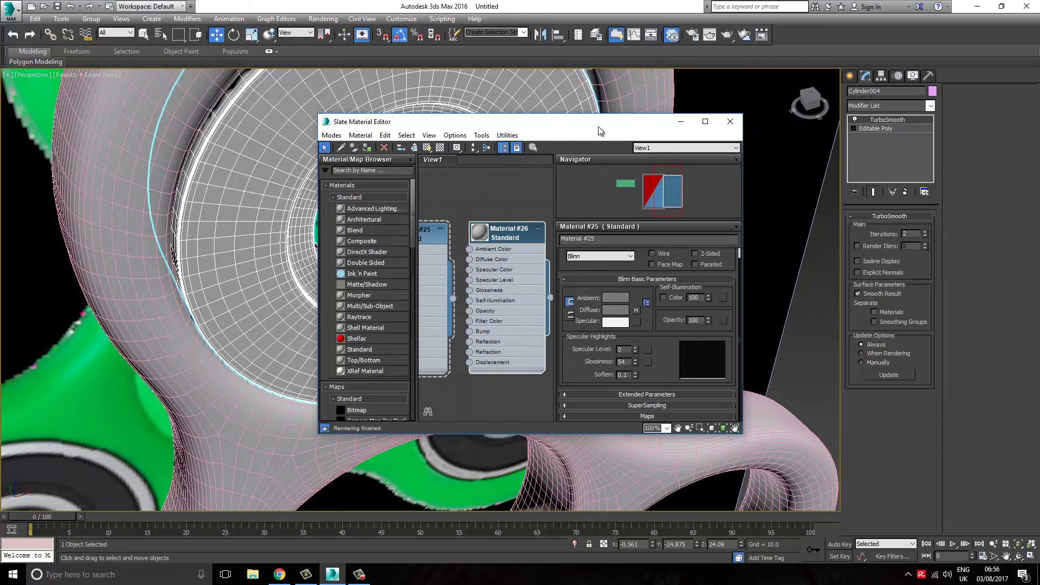
mouse_move(600, 131)
left_mouse_down()
mouse_move(454, 109)
mouse_move(650, 130)
left_mouse_up()
scroll(482, 336, "up", 1)
key("z")
left_click(303, 412)
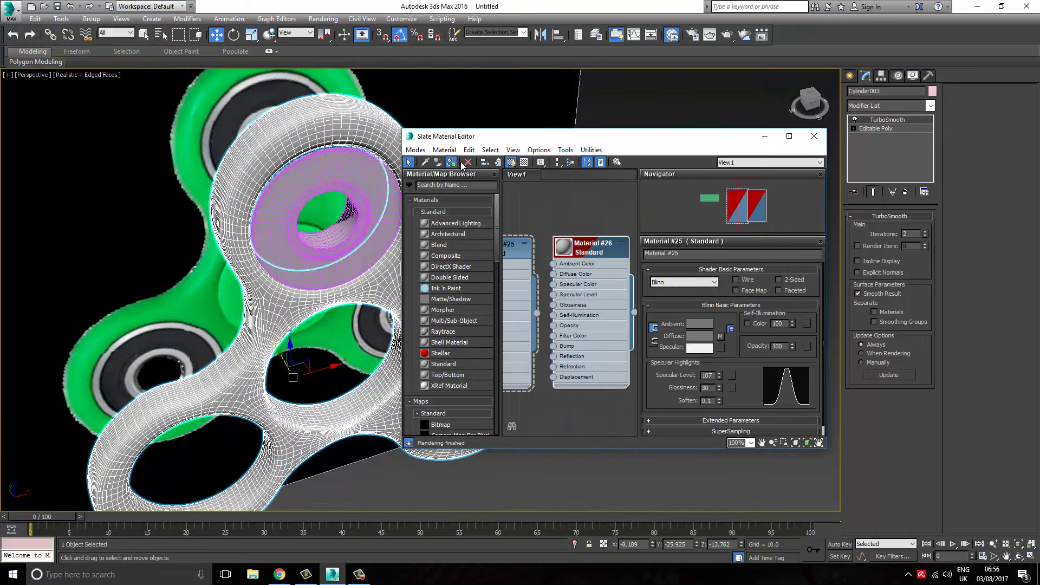
Set another bearing cylinder's object colour to black
left_click(818, 128)
left_click(932, 91)
left_click(609, 268)
In the Front view, Shift-copy the bearing ring into the lower-left lobe and nudge it into place
key("f")
key("z")
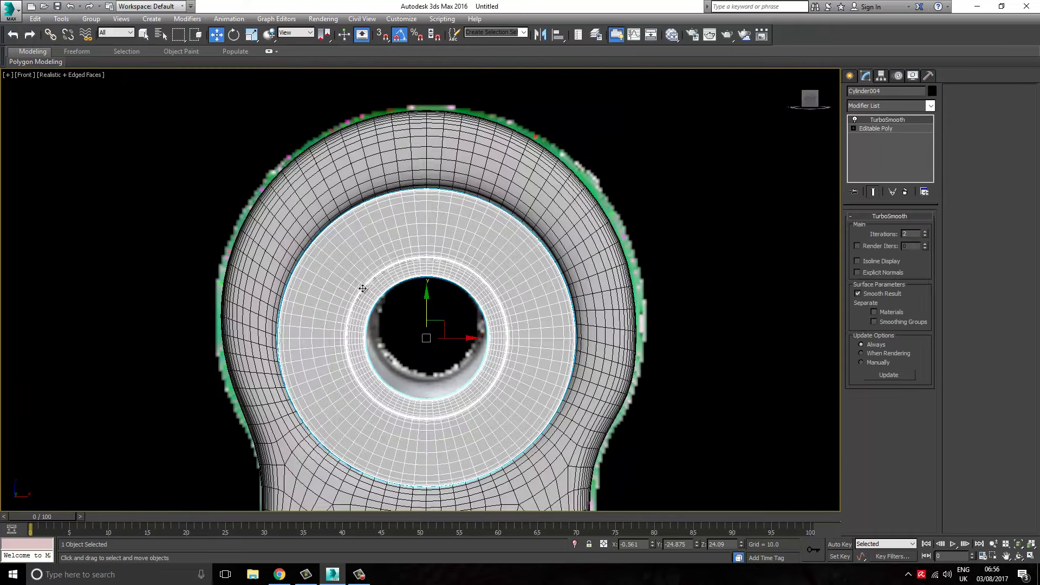
scroll(388, 329, "down", 5)
scroll(411, 217, "up", 3)
key("r")
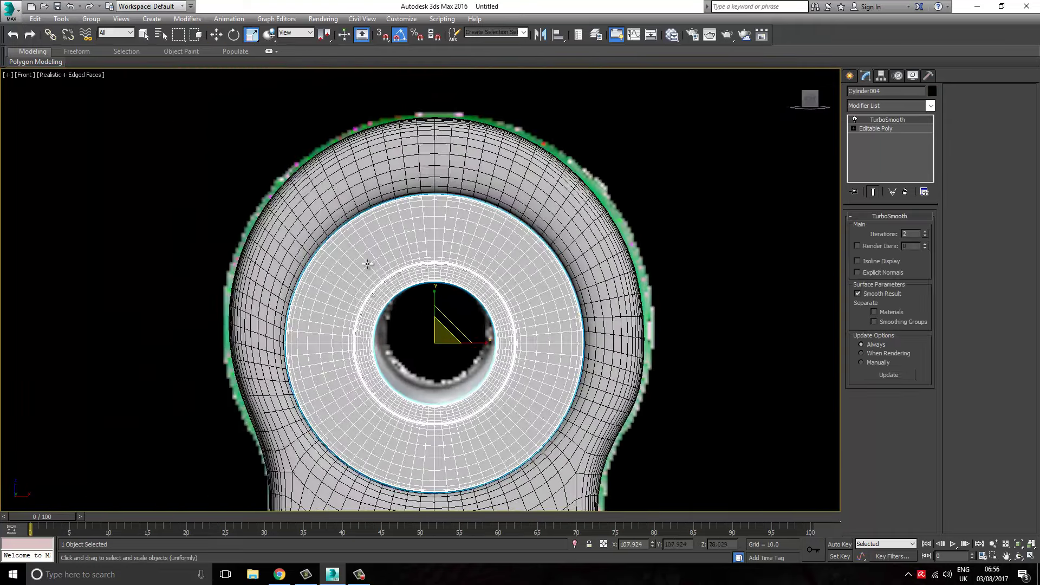
key("w")
scroll(438, 339, "down", 5)
left_click_drag(446, 225, 337, 418, "shift")
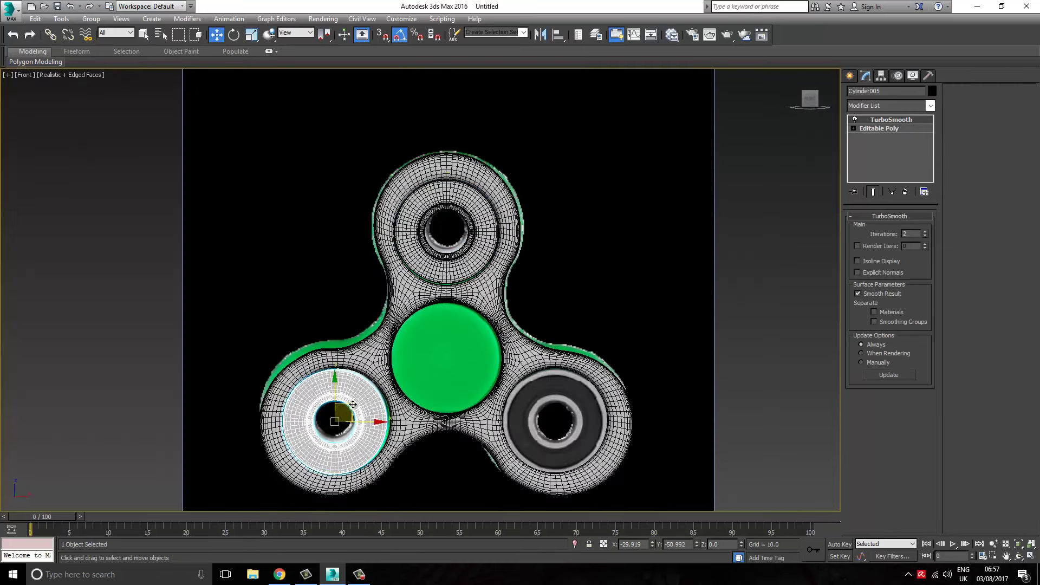
scroll(334, 434, "up", 6)
left_click_drag(362, 364, 368, 365)
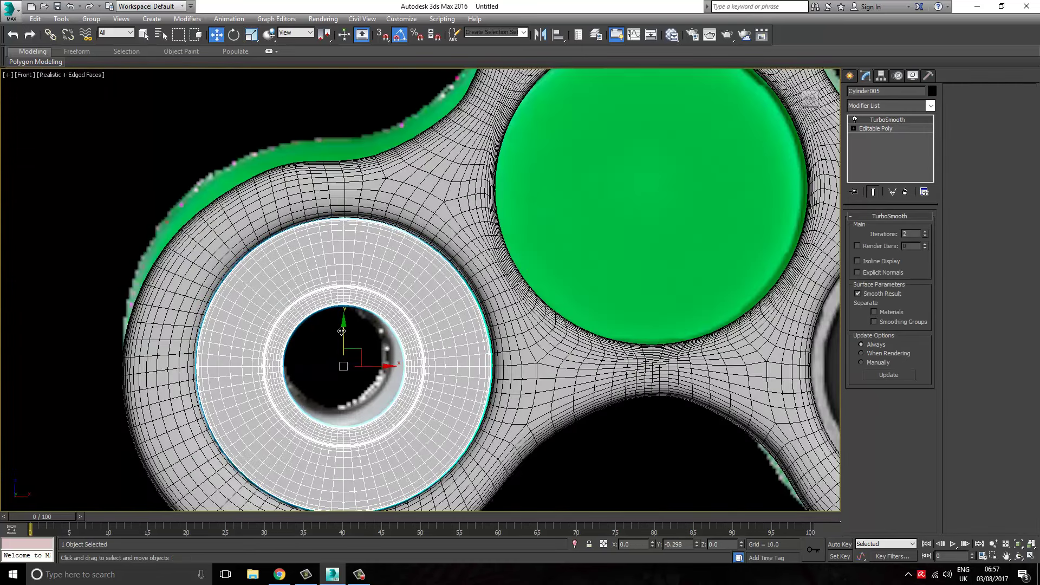
Copy another bearing ring into the lower-right lobe
scroll(368, 364, "down", 4)
left_click_drag(232, 344, 600, 344, "shift")
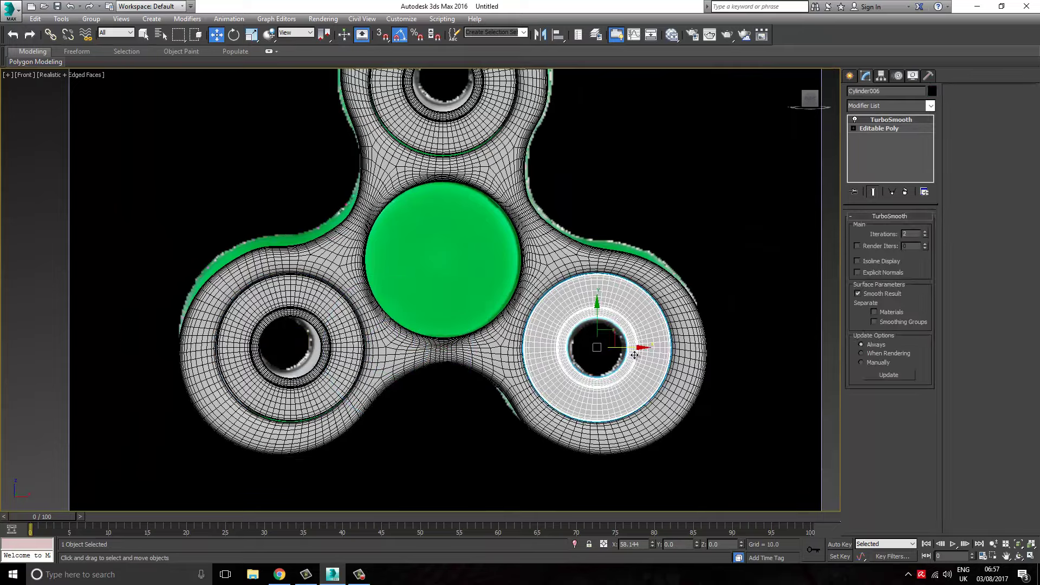
key("Return")
scroll(394, 360, "down", 2)
scroll(394, 359, "up", 6)
Orbit the Perspective view to the right-hand bearing, toggling wireframe to inspect the hole edges
key("p")
middle_click_drag(394, 360, 215, 38, "alt")
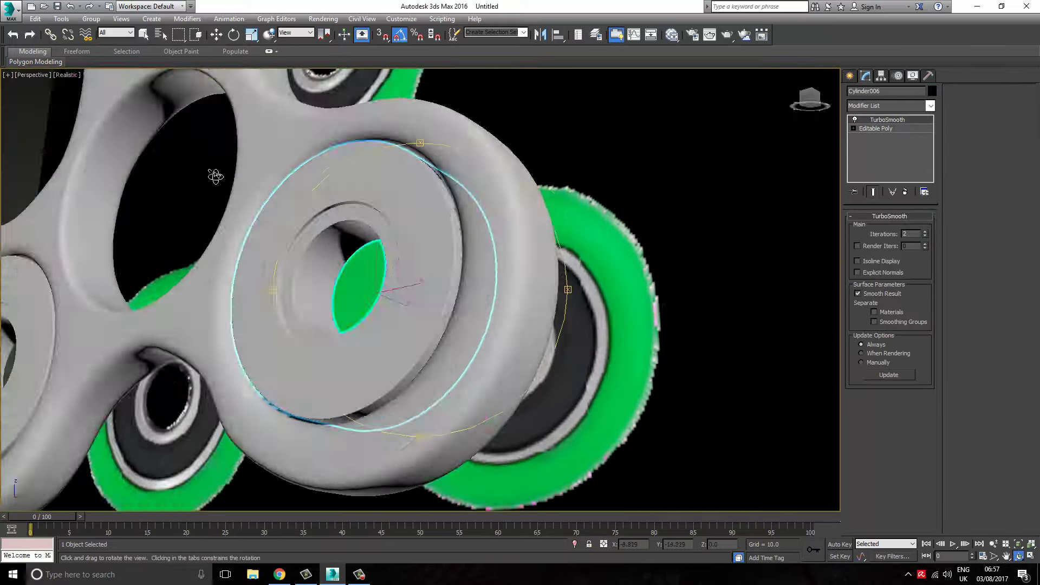
key("F3")
scroll(318, 267, "up", 5)
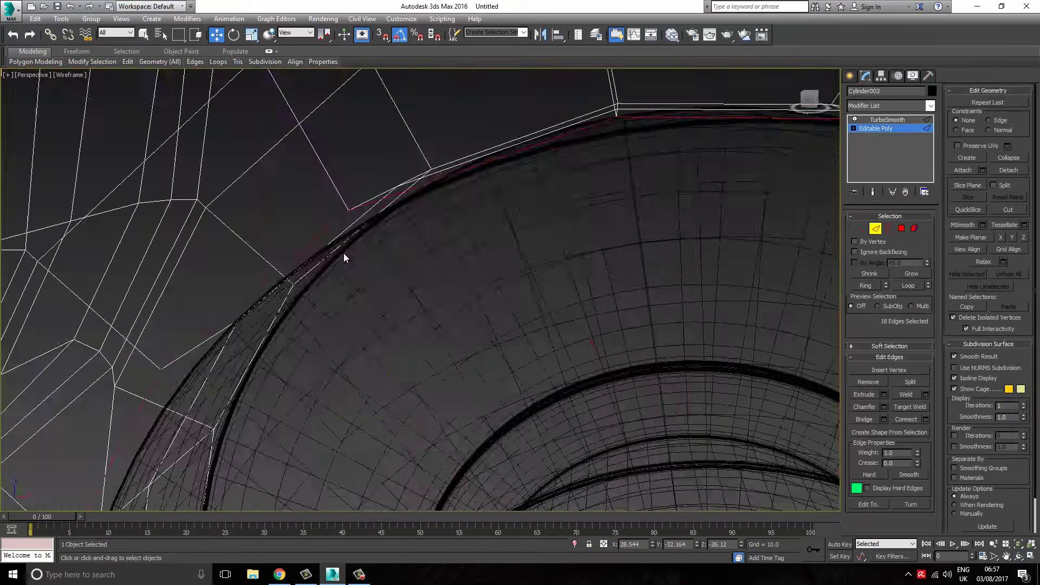
scroll(316, 252, "down", 5)
scroll(316, 251, "up", 5)
scroll(271, 217, "down", 4)
scroll(227, 190, "up", 5)
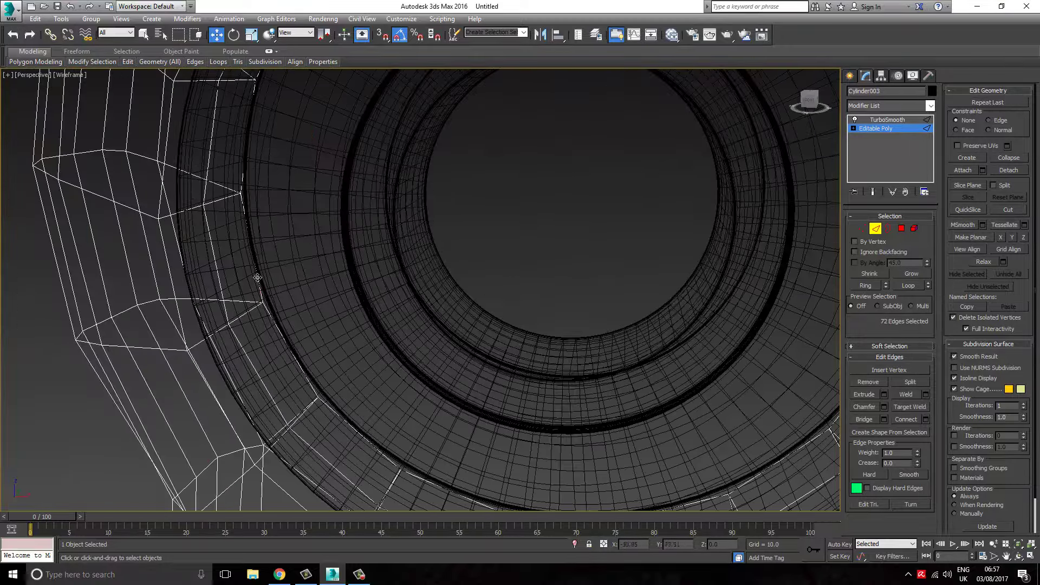
key("F3")
scroll(211, 182, "down", 3)
Chamfer the selected edge loops around the body's bearing holes and leave edge editing
right_click(304, 192)
left_click(210, 263)
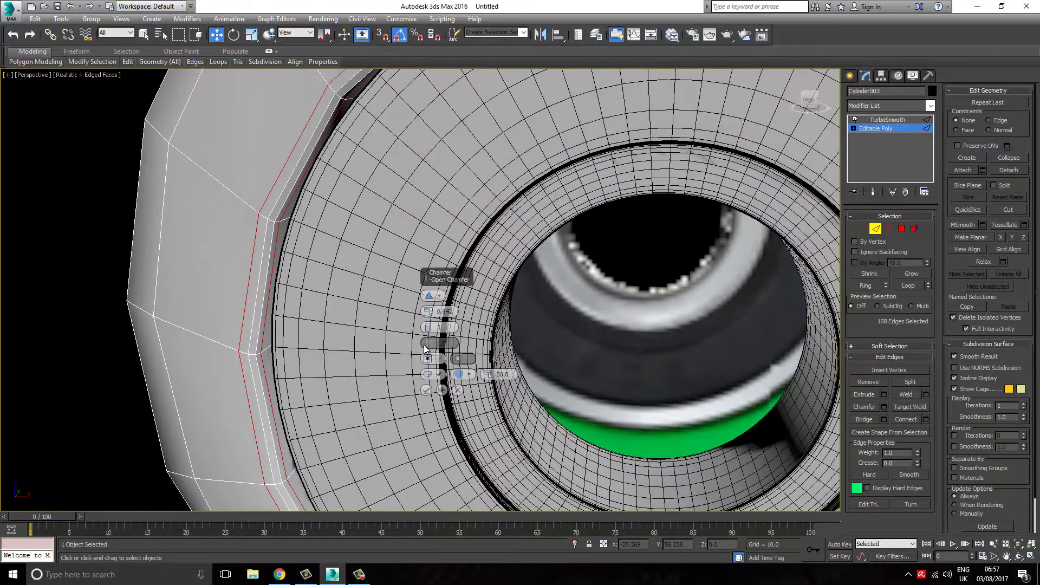
left_click(442, 390)
scroll(434, 293, "down", 5)
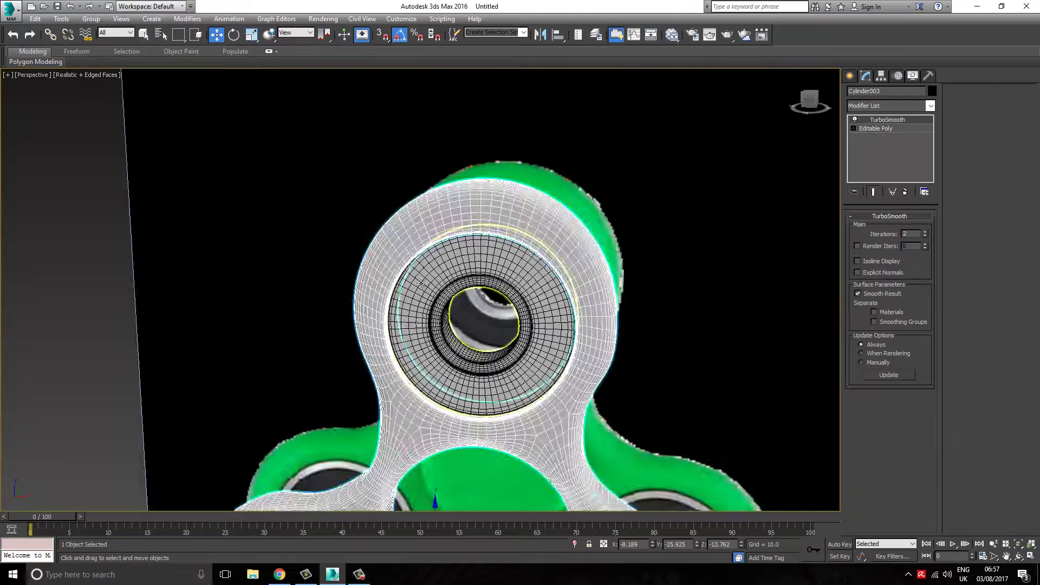
left_click(123, 270)
middle_click_drag(123, 269, 320, 313, "alt")
Select the top bearing ring in the Front view and pan and orbit to inspect all three rings
left_click_drag(321, 313, 437, 260)
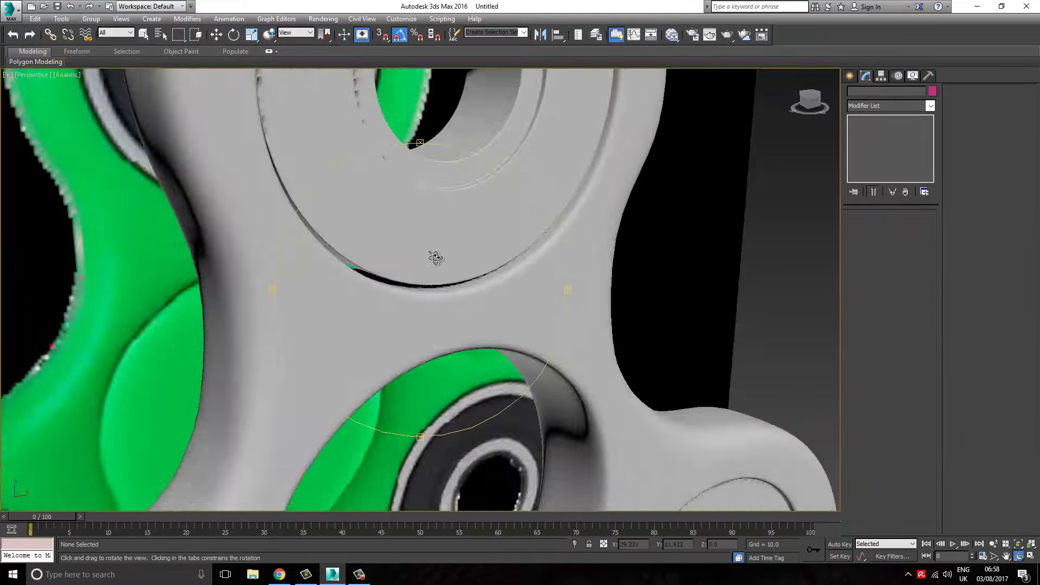
key("f")
key("w")
left_click(391, 232)
scroll(391, 232, "up", 5)
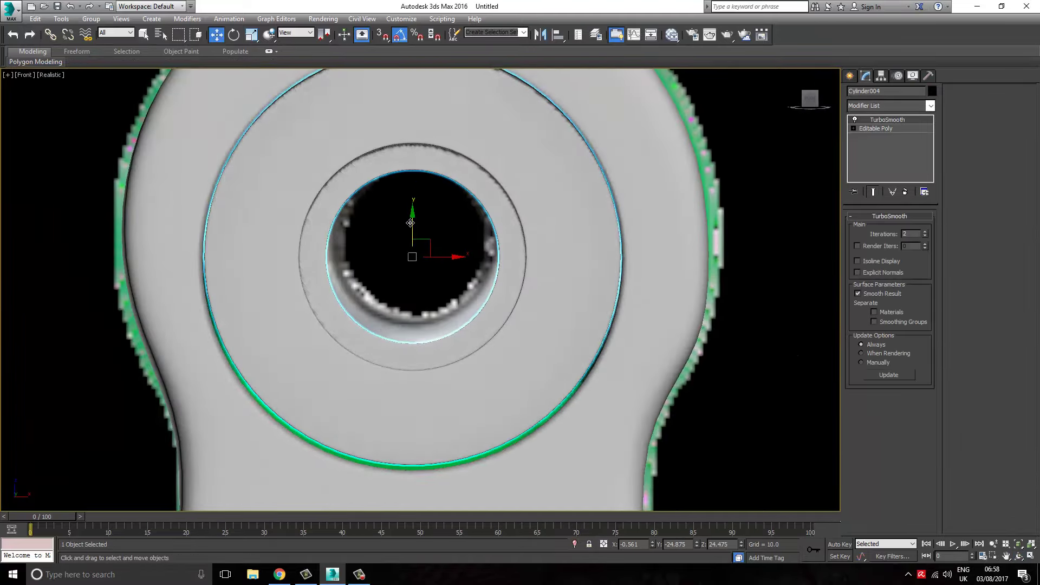
mouse_move(394, 211)
middle_mouse_down()
mouse_move(387, 279)
mouse_move(393, 261)
middle_mouse_up()
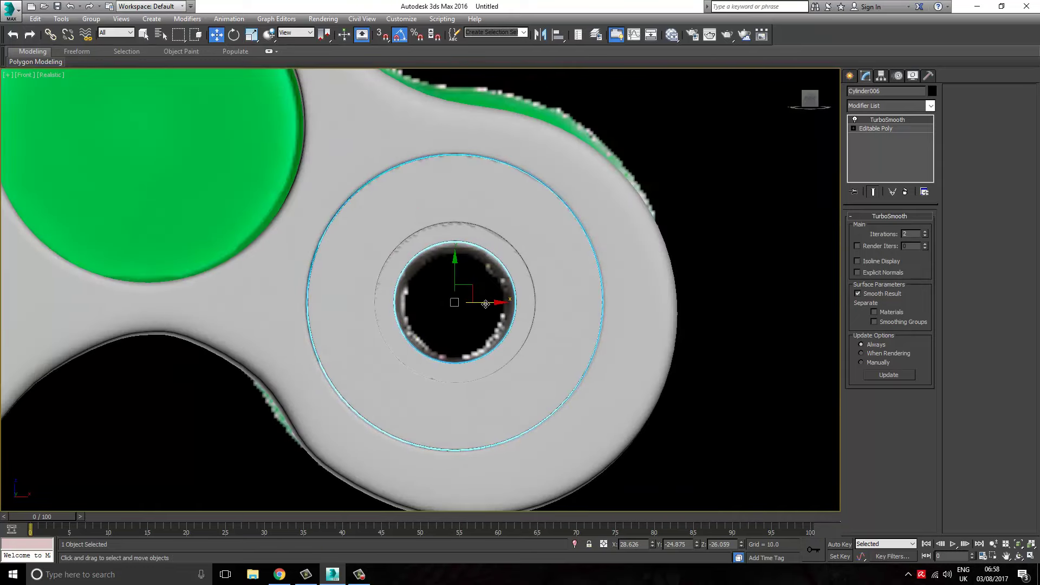
scroll(480, 305, "down", 10)
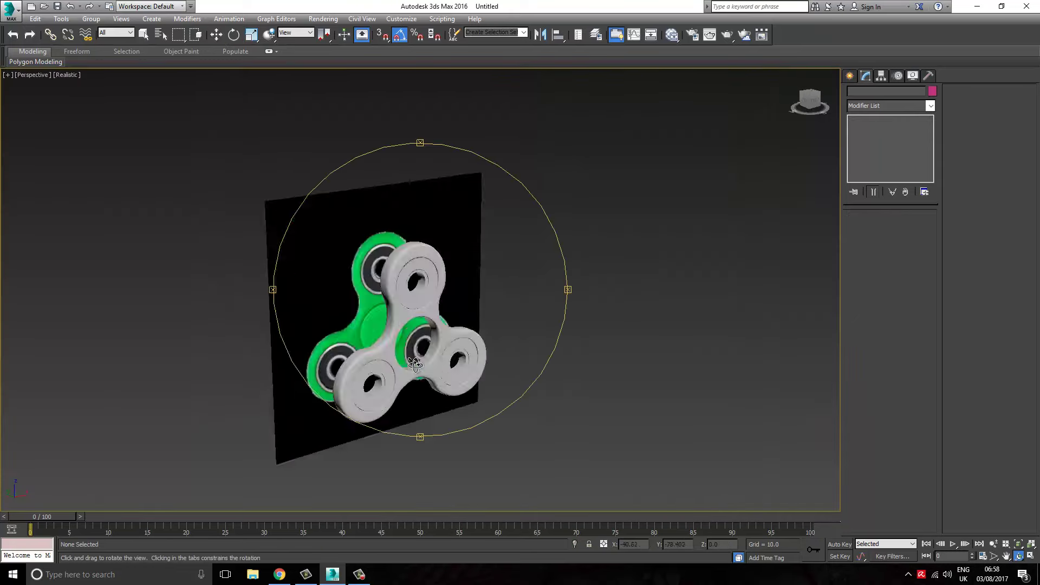
middle_click_drag(359, 327, 411, 358, "alt")
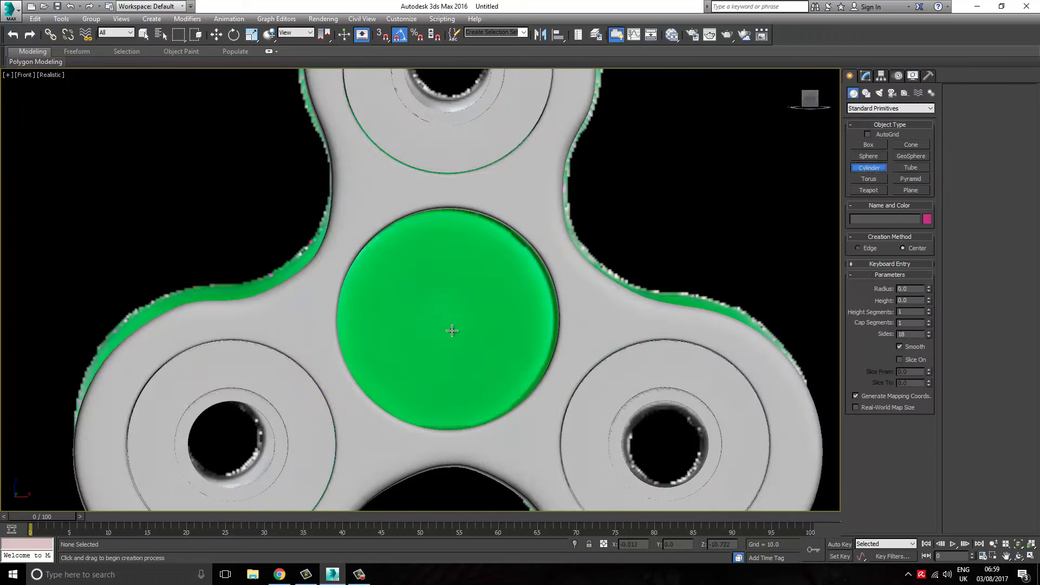
Draw a cylinder disk filling the spinner's centre hole and stretch it thicker
left_click_drag(454, 328, 461, 219)
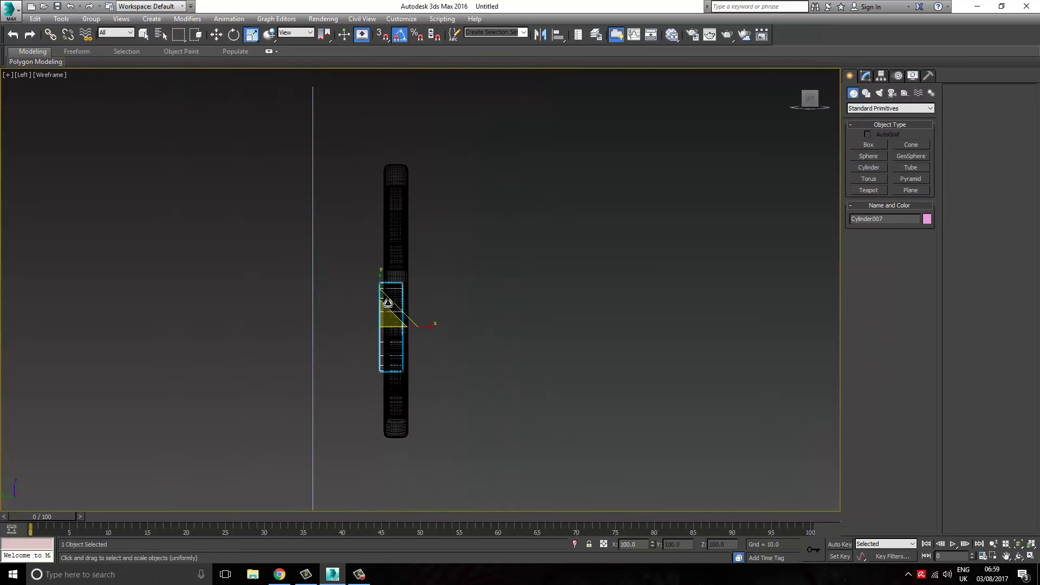
scroll(388, 302, "up", 4)
left_click_drag(406, 323, 422, 322)
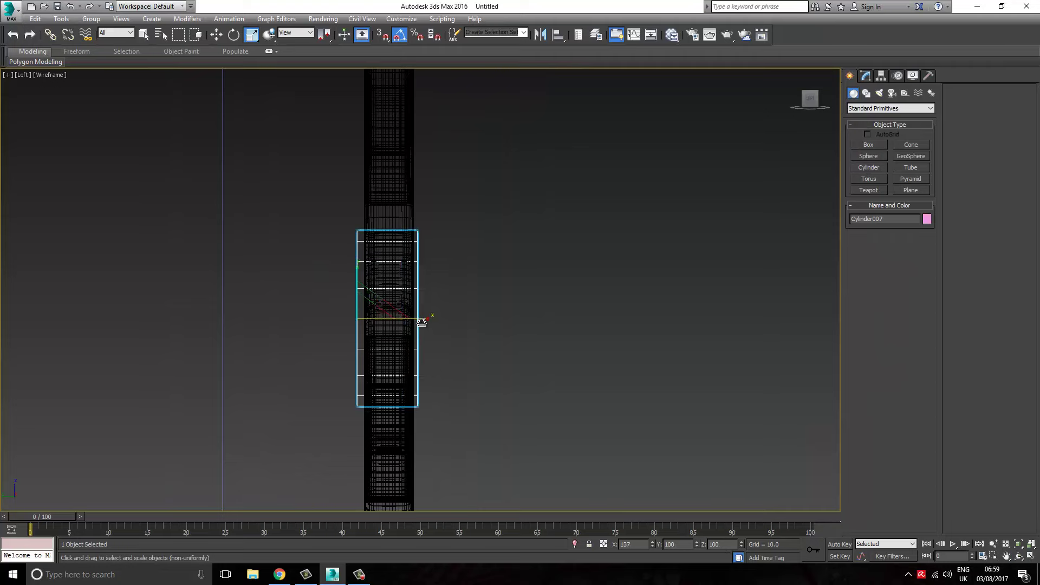
scroll(343, 325, "up", 4)
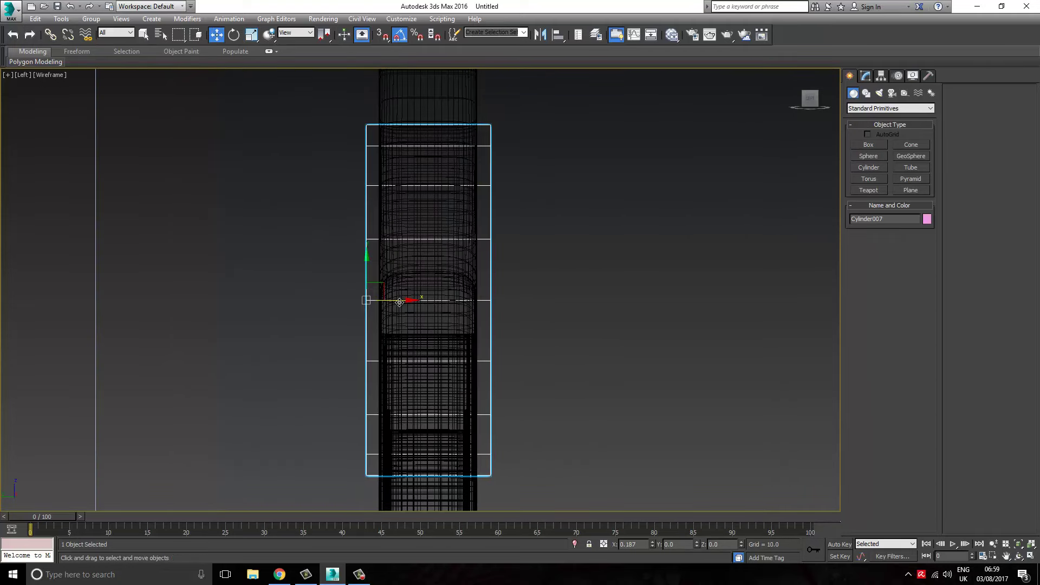
left_click(881, 76)
left_click(884, 145)
Chamfer the disk's rim edges in Edge mode
key("2")
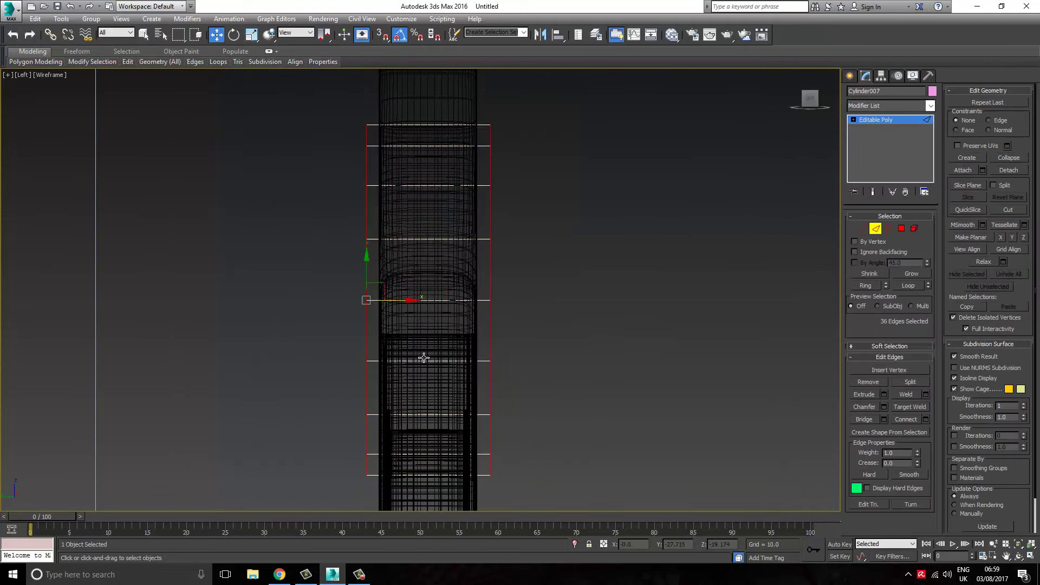
key("p")
middle_click_drag(424, 358, 363, 261, "alt")
key("F3")
right_click(362, 261)
left_click(326, 315)
left_click_drag(428, 315, 428, 312)
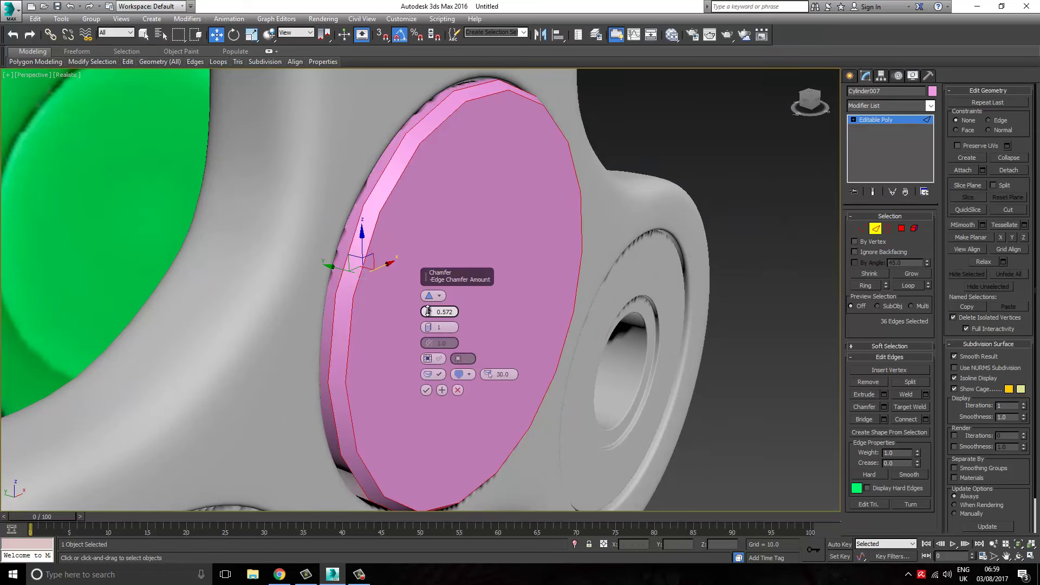
key("4")
left_click(465, 293)
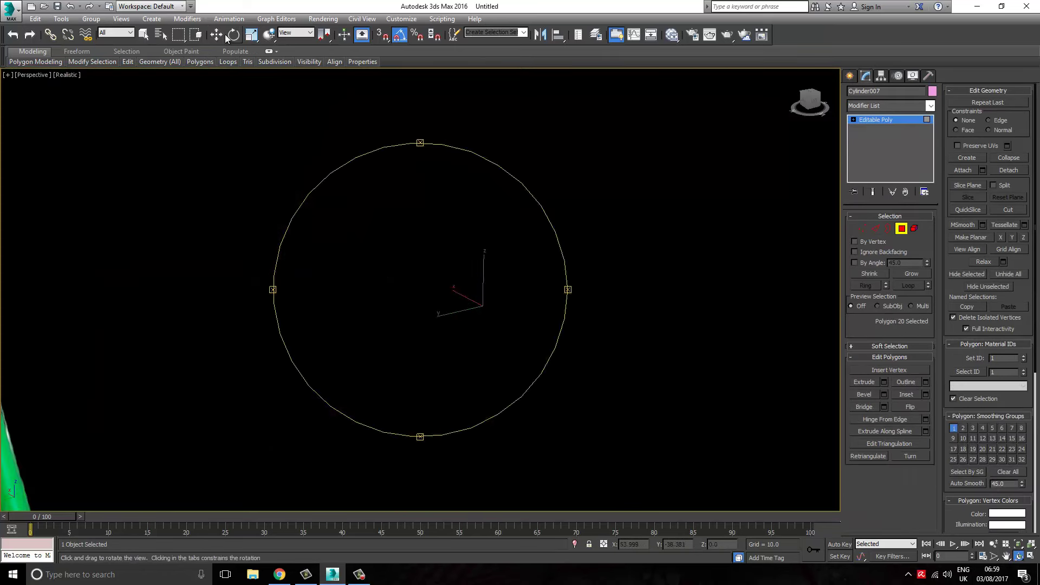
Inset both cap faces of the disk to a smaller inner circle
middle_click_drag(380, 271, 290, 255, "alt")
right_click(290, 254)
left_click(254, 267)
key("f")
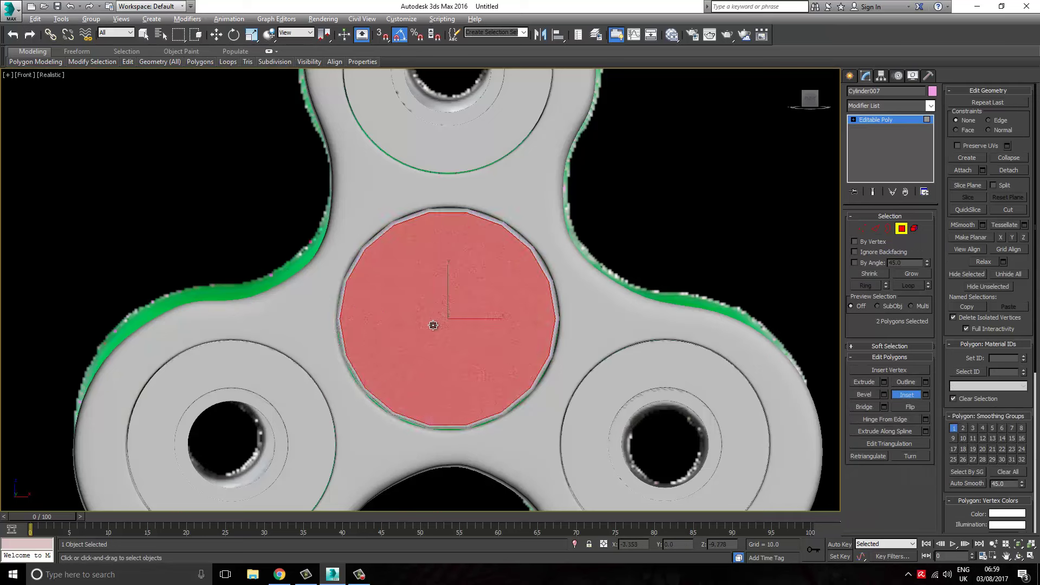
left_click_drag(429, 304, 437, 292)
scroll(400, 301, "up", 3)
key("p")
mouse_move(399, 302)
middle_mouse_down("alt")
mouse_move(348, 167)
mouse_move(889, 277)
middle_mouse_up("alt")
Scale down the cap's inner ring of vertices, then inset the cap faces again
left_click(863, 228, "ctrl")
key("w")
key("z")
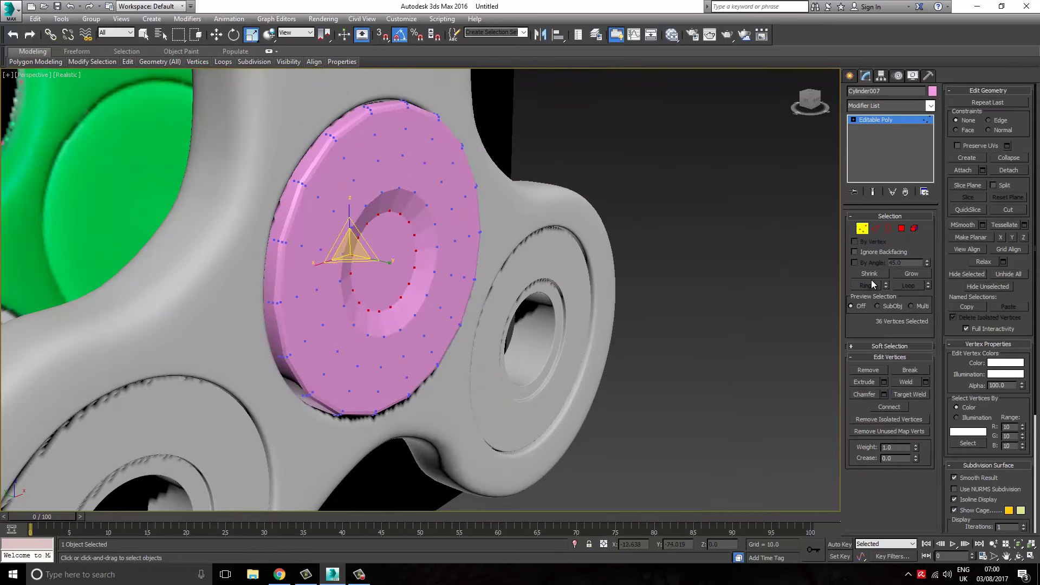
left_click_drag(376, 260, 379, 277)
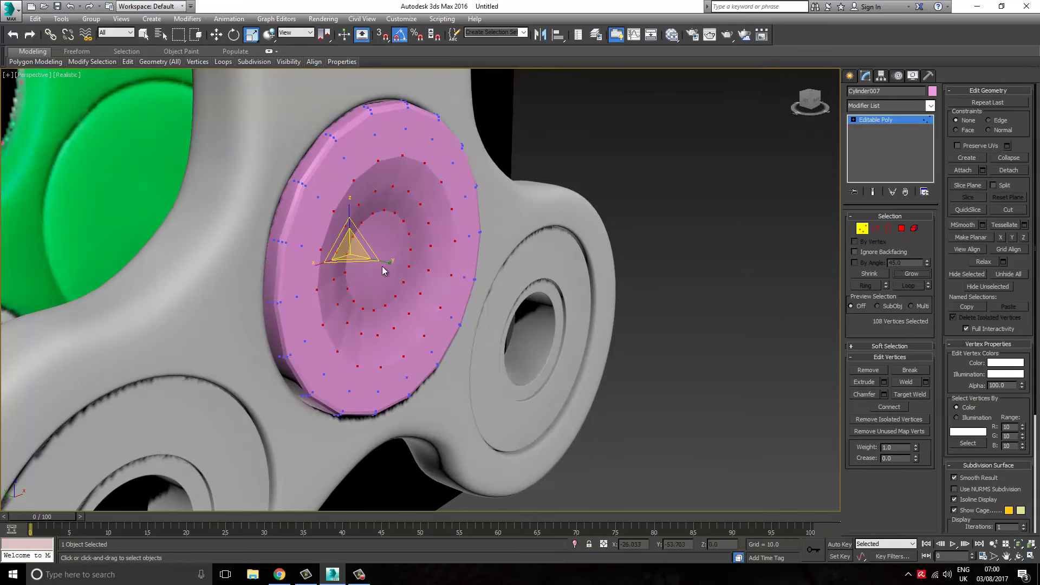
key("4")
left_click(375, 262)
key("shift+i")
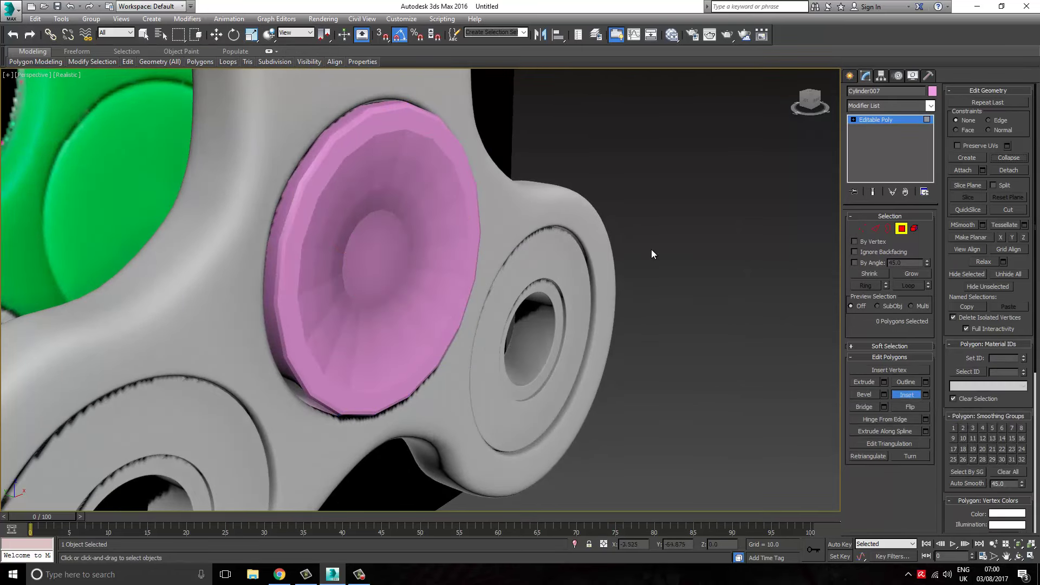
middle_click_drag(651, 254, 365, 274, "alt")
scroll(509, 302, "up", 5)
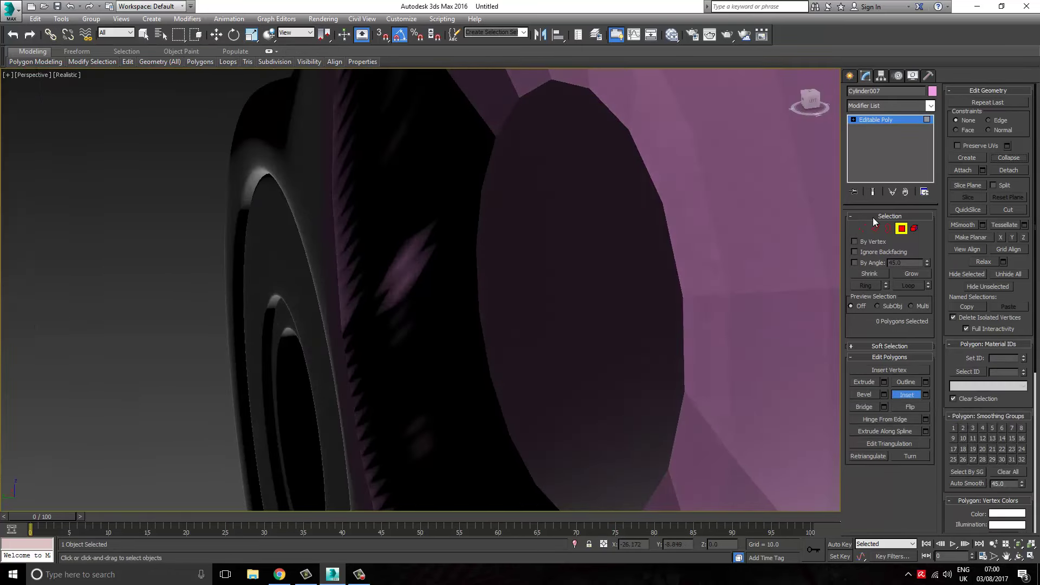
Inspect the cap's vertices, leave vertex editing and apply TurboSmooth to the centre cap
left_click(862, 228)
middle_click_drag(551, 296, 463, 356, "alt")
scroll(463, 356, "up", 3)
middle_click_drag(404, 320, 257, 49, "alt")
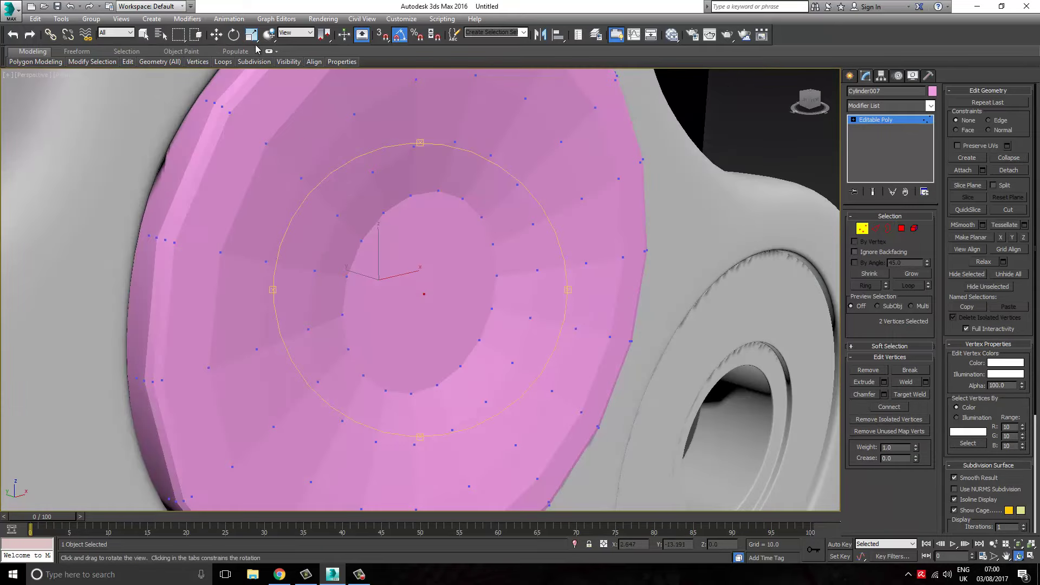
left_click(876, 119)
left_click(867, 397)
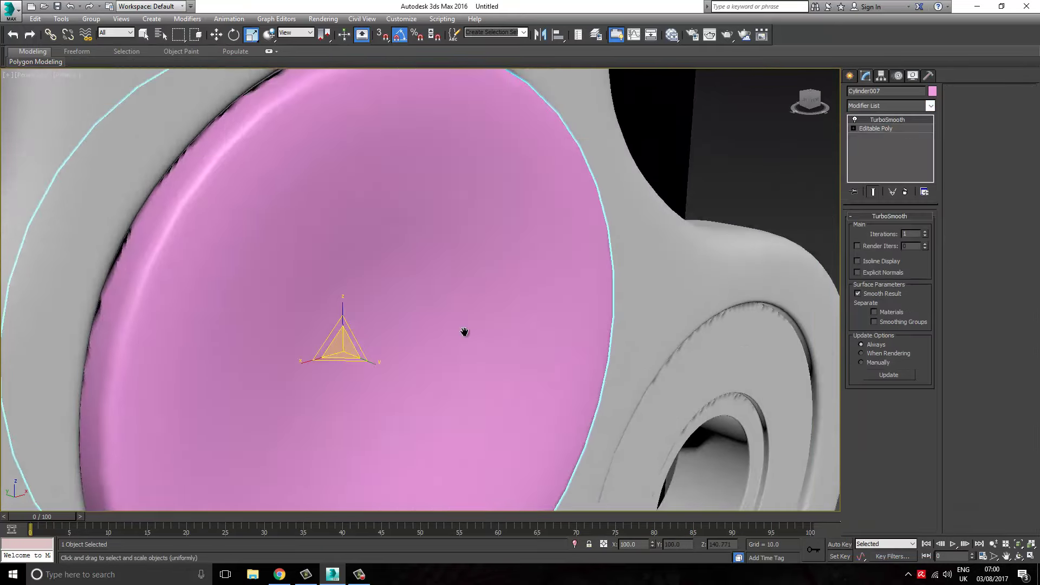
scroll(464, 333, "down", 5)
Assign a new raytrace material and object colour to the cap, then view the whole spinner from the front
key("m")
left_click_drag(457, 333, 564, 320)
left_click(814, 136)
left_click(932, 91)
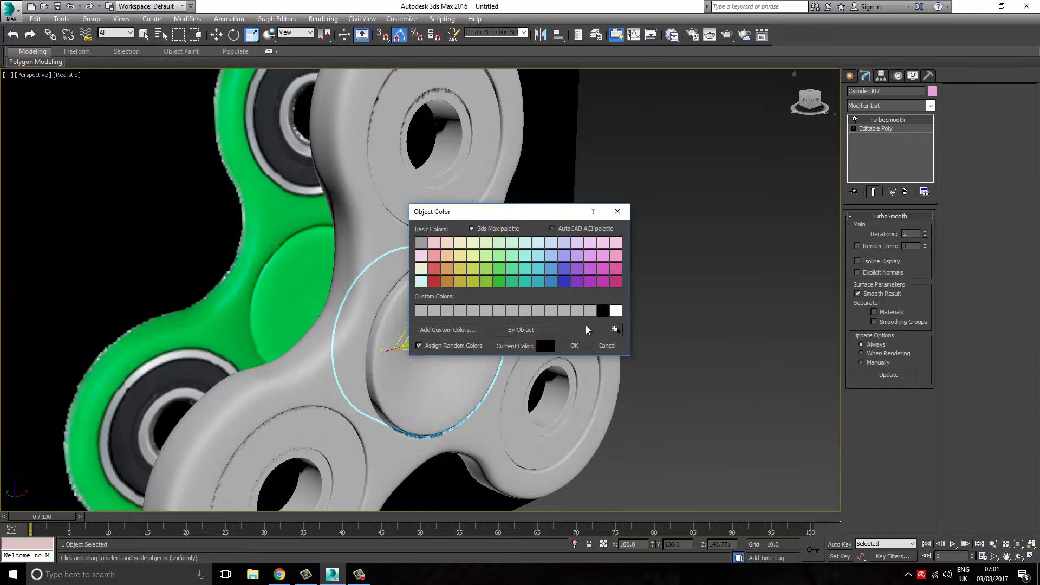
left_click(586, 326)
scroll(492, 289, "down", 5)
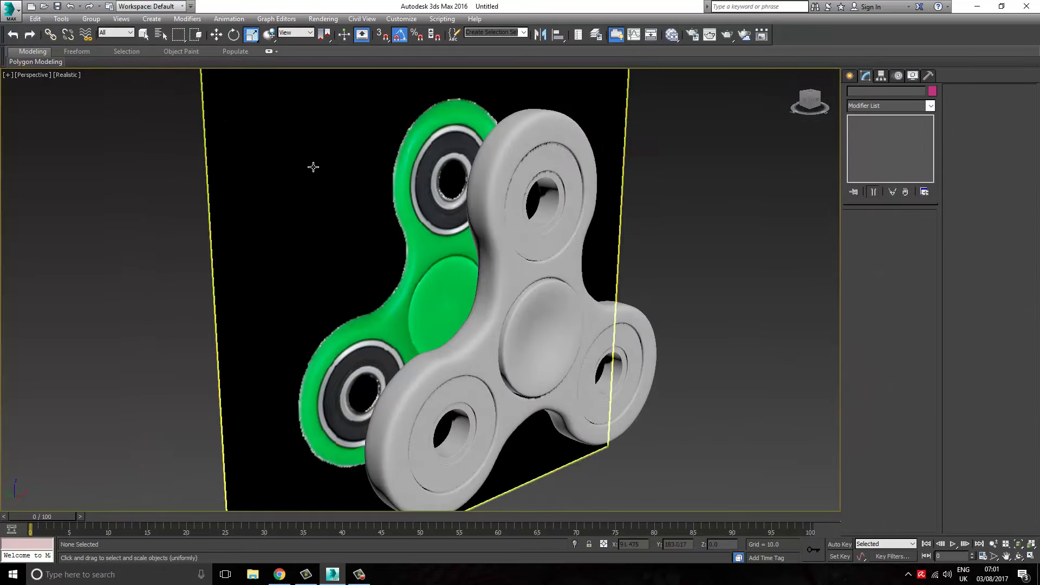
left_click(369, 578)
left_click(1028, 495)
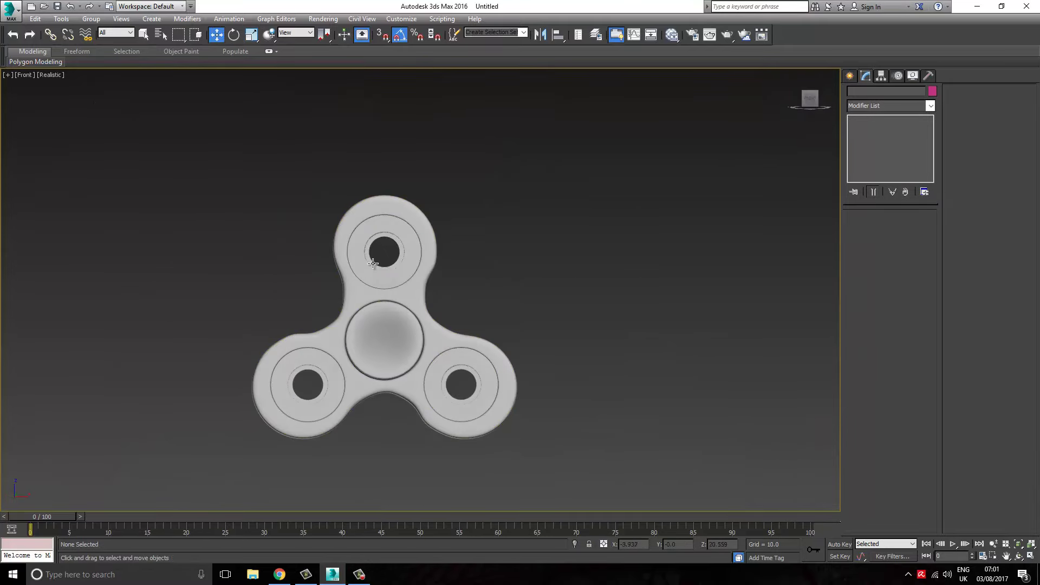
Select the three bearing rings and the body and group them as "Fidget"
key("F3")
left_click(373, 264)
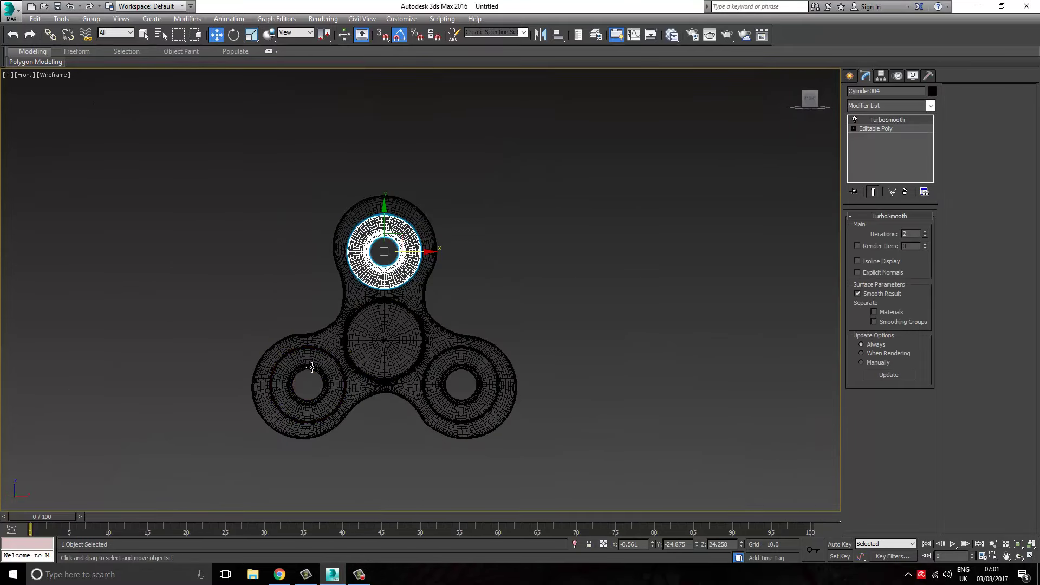
left_click(312, 368, "ctrl")
left_click(457, 361, "ctrl")
left_click(347, 312, "ctrl")
left_click(91, 19)
left_click(103, 29)
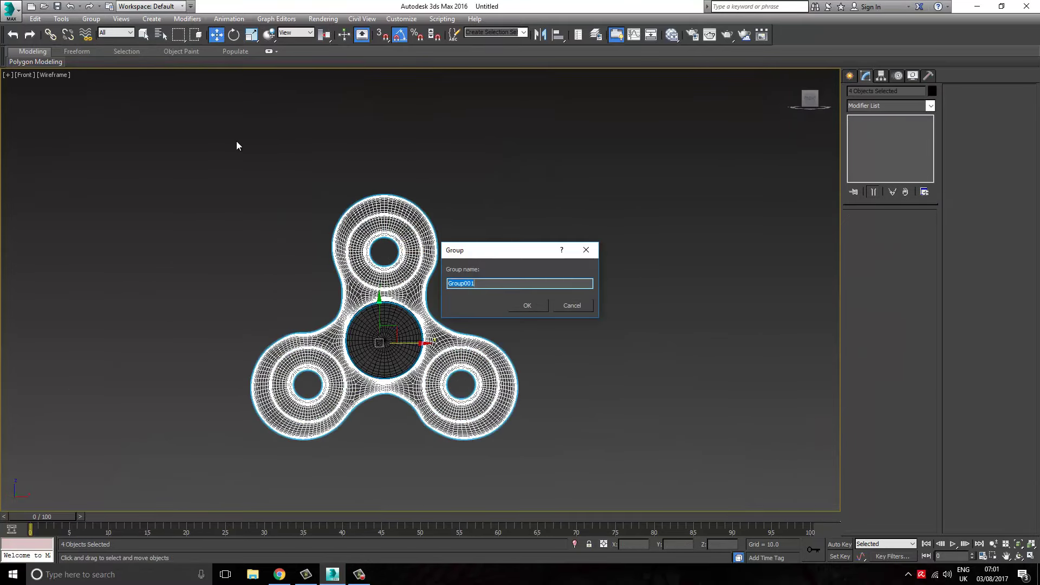
type("et")
key("Return")
Toggle Affect Pivot Only on the Fidget group, turn off snapping and reselect the group
scroll(325, 330, "up", 5)
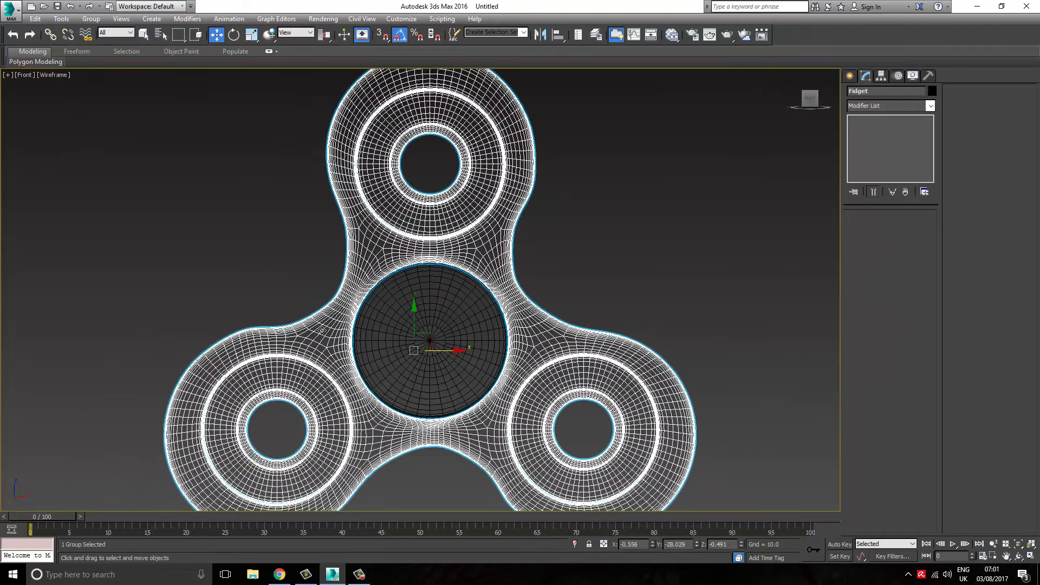
scroll(421, 363, "up", 3)
scroll(352, 247, "down", 4)
left_click(881, 76)
left_click(890, 144)
scroll(515, 271, "up", 3)
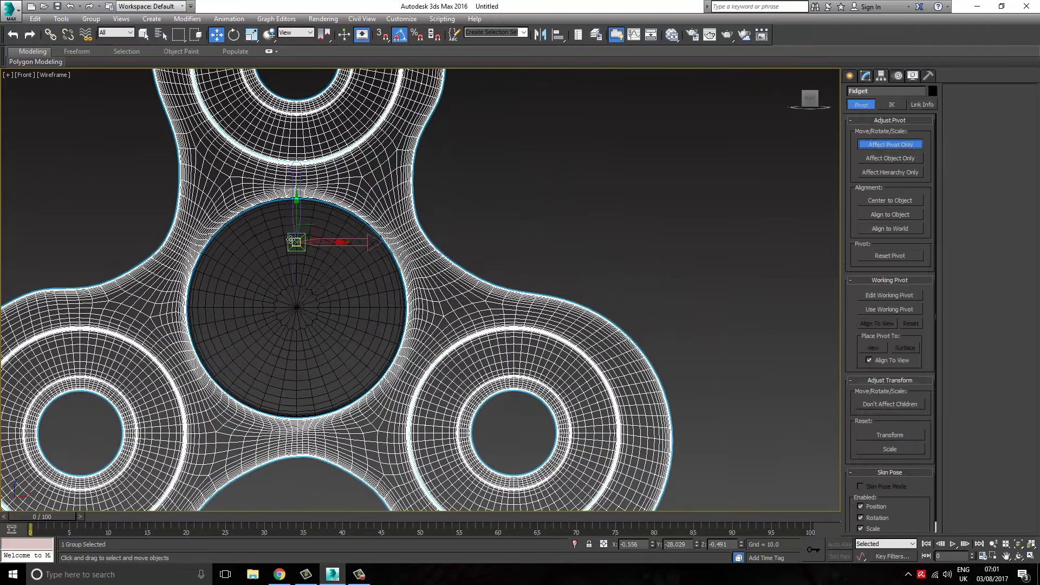
left_click(889, 143)
key("s")
scroll(472, 286, "down", 5)
left_click(472, 293)
key("e")
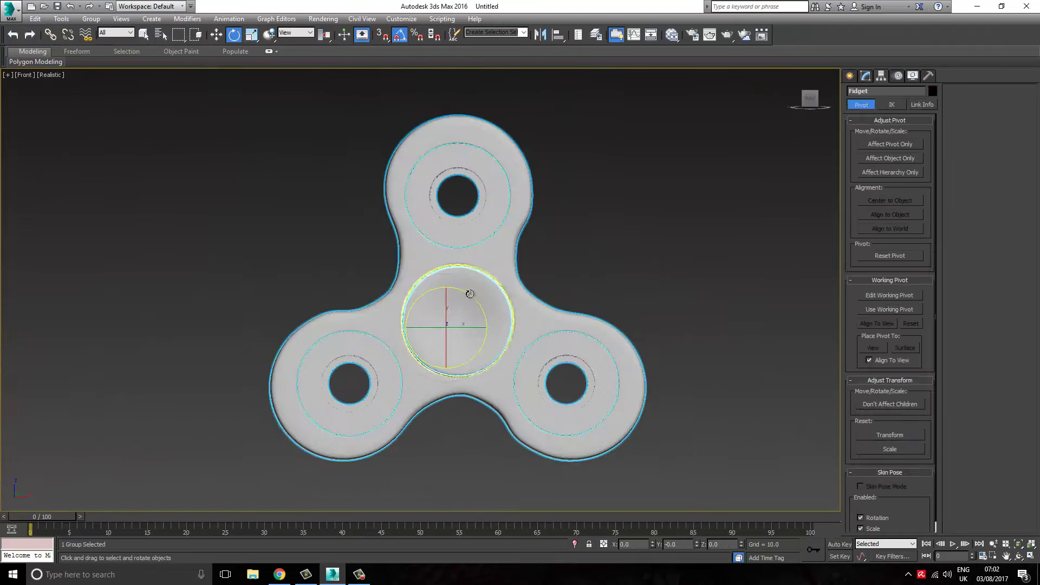
scroll(467, 322, "up", 5)
left_click(891, 144)
scroll(474, 281, "down", 4)
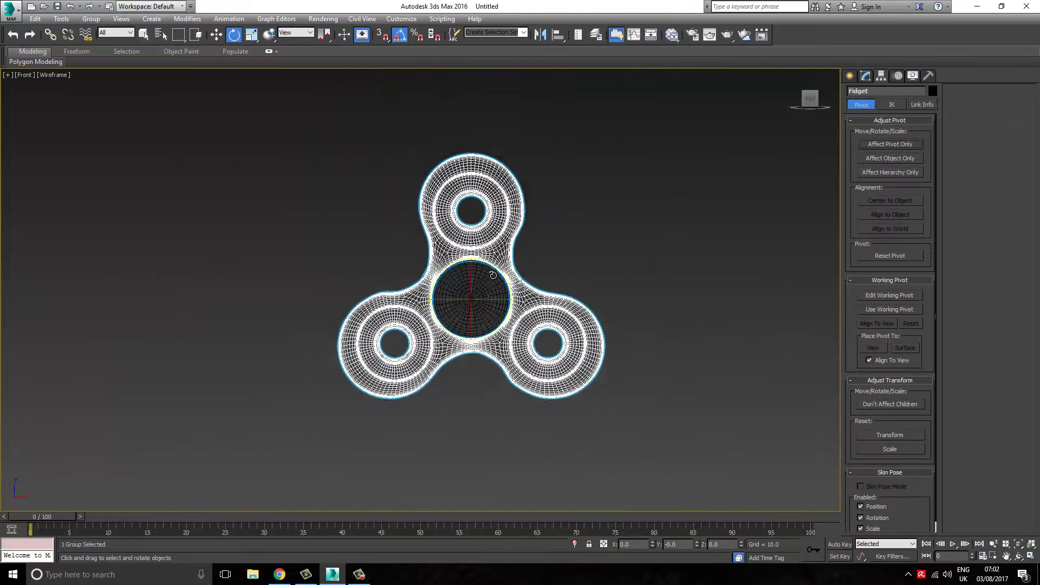
Reset XForm on the spinner body
left_click(399, 308)
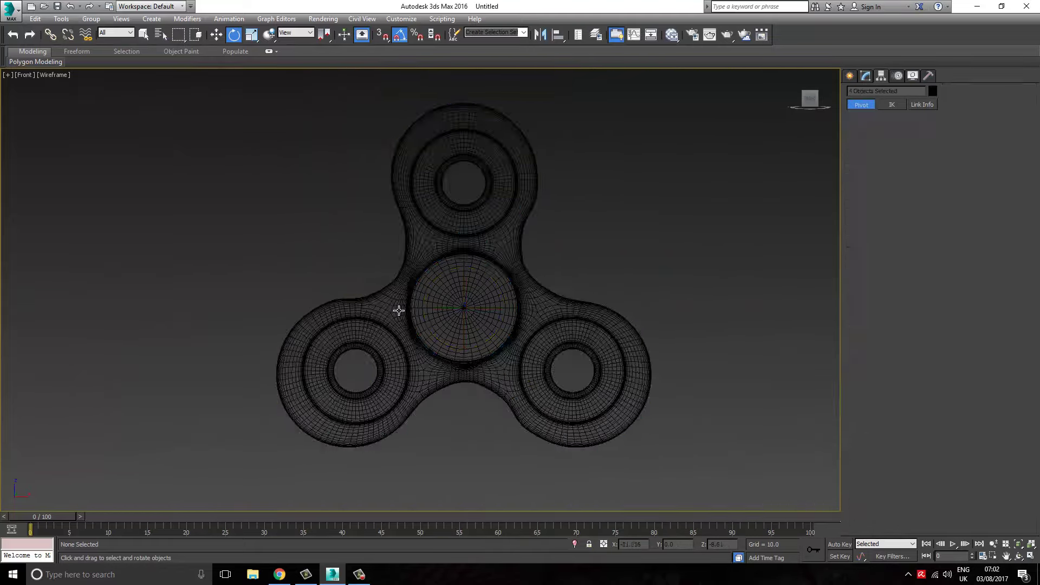
scroll(396, 308, "up", 4)
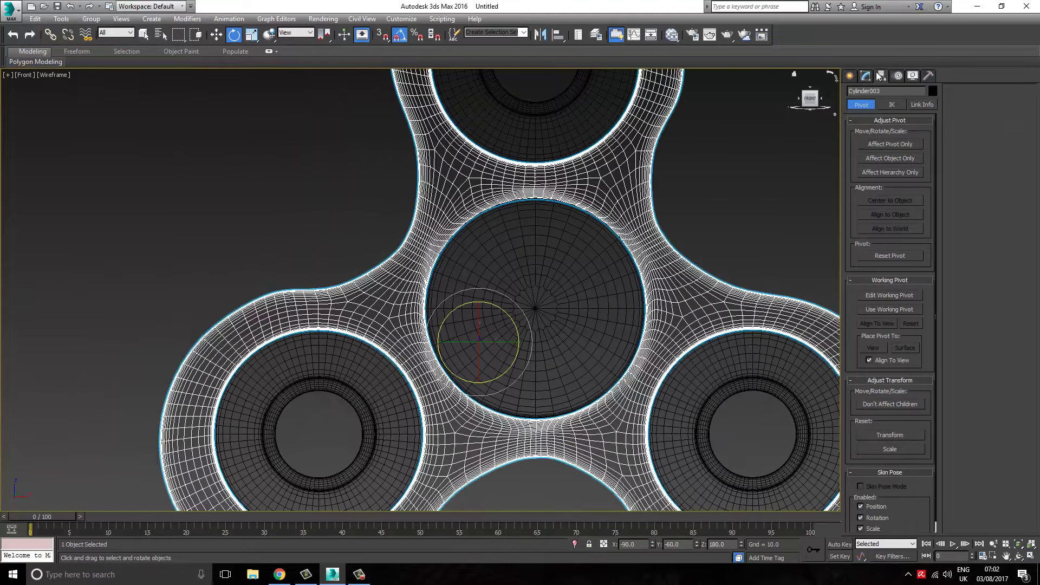
left_click(928, 76)
left_click(890, 209)
With Affect Pivot Only, move the top bearing ring's pivot down to the hub centre
left_click(322, 356)
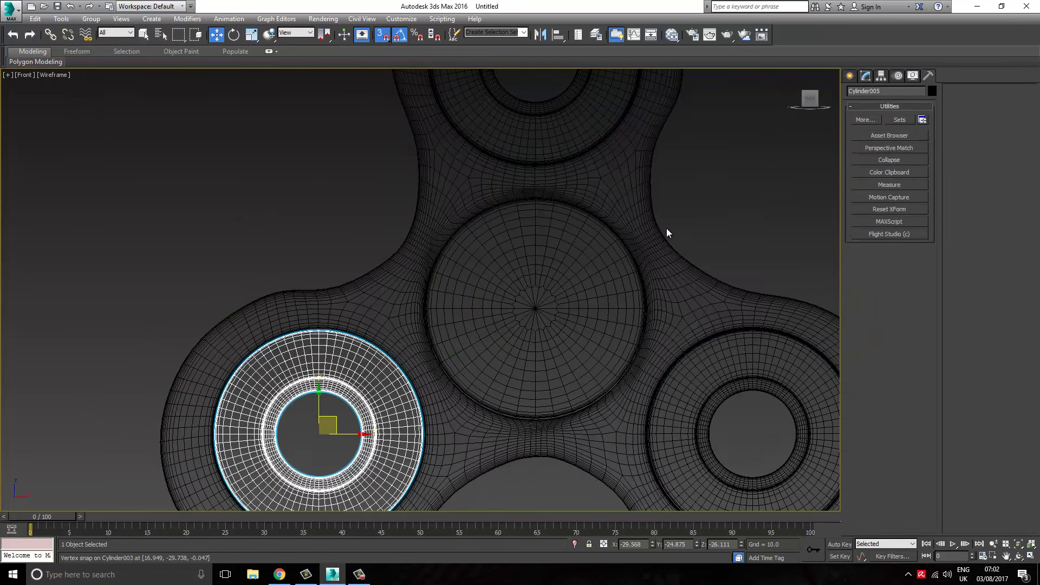
left_click(882, 76)
left_click(891, 144)
scroll(408, 390, "down", 3)
left_click(607, 411)
left_click(454, 247)
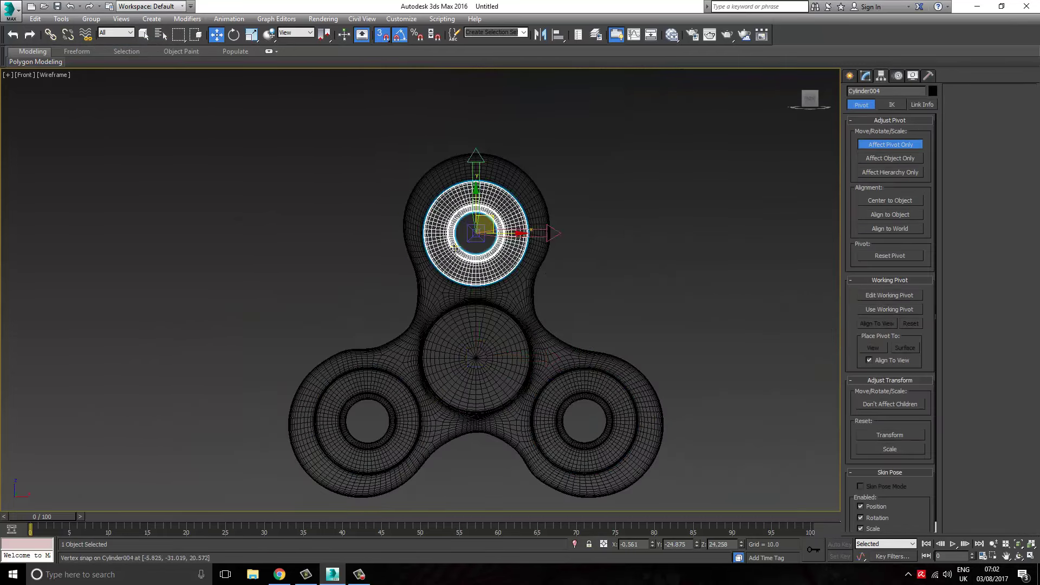
left_click_drag(475, 233, 476, 358)
left_click(573, 291)
Select and then deselect the spinner parts, returning the viewport to shaded display
left_click(475, 303)
left_click(585, 420, "ctrl")
scroll(555, 338, "up", 5)
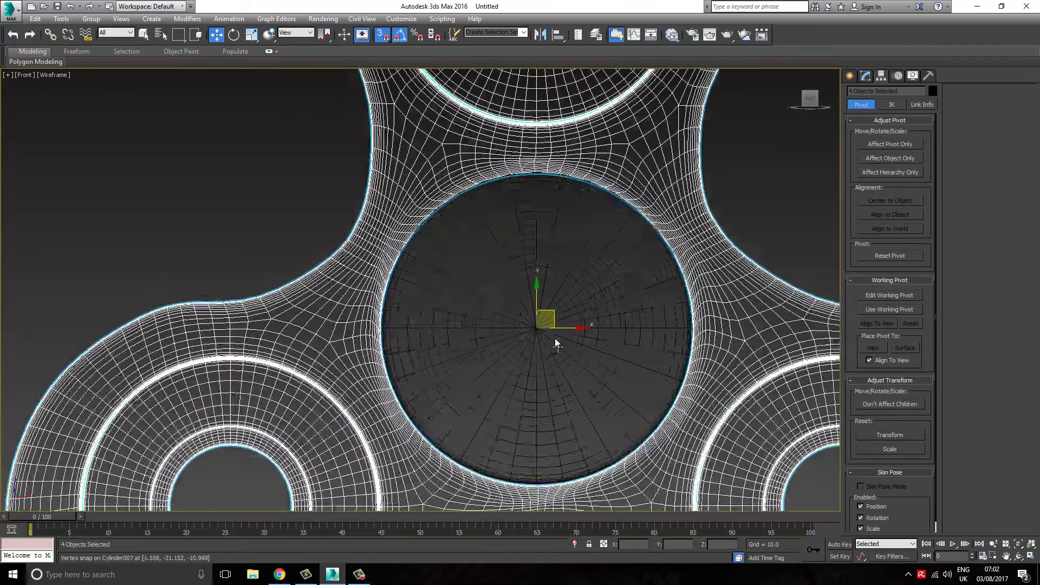
scroll(554, 338, "down", 2)
scroll(316, 330, "down", 4)
left_click(316, 330)
key("F3")
Open the Material Editor and give a new material a yellow-green diffuse colour
key("m")
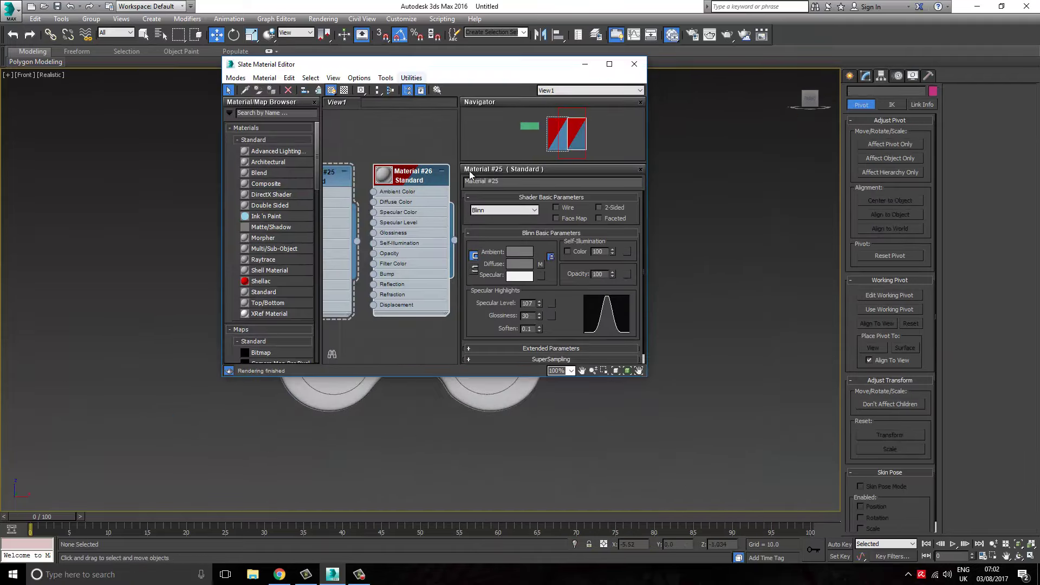
left_click_drag(647, 376, 801, 514)
middle_click_drag(333, 151, 451, 226)
double_click(501, 251)
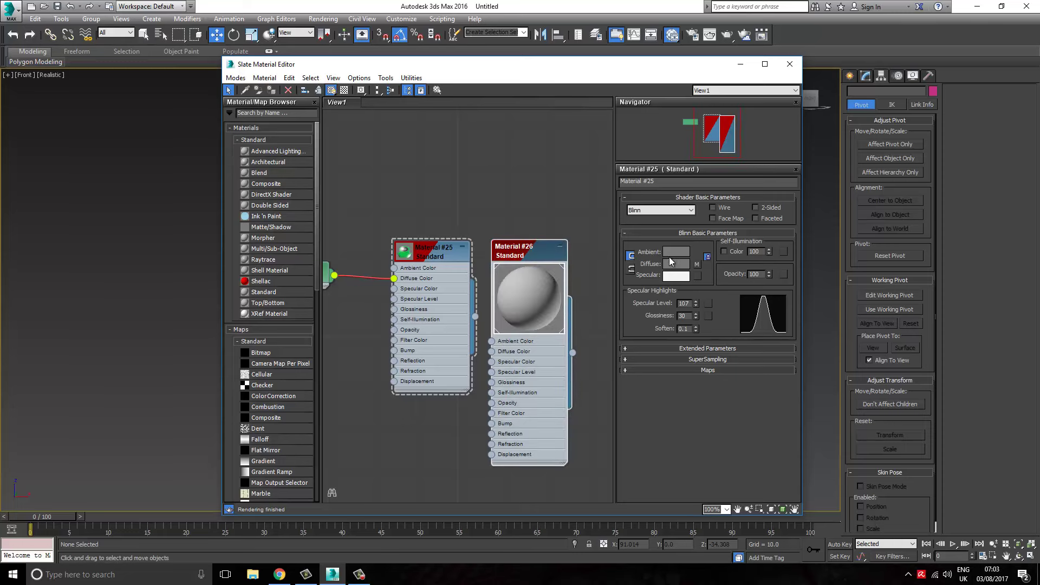
left_click(670, 261)
left_click(243, 71)
left_click(400, 162)
In the Compact Material Editor, apply a green material to the spinner body and raise its specular level and glossiness
left_click(672, 52)
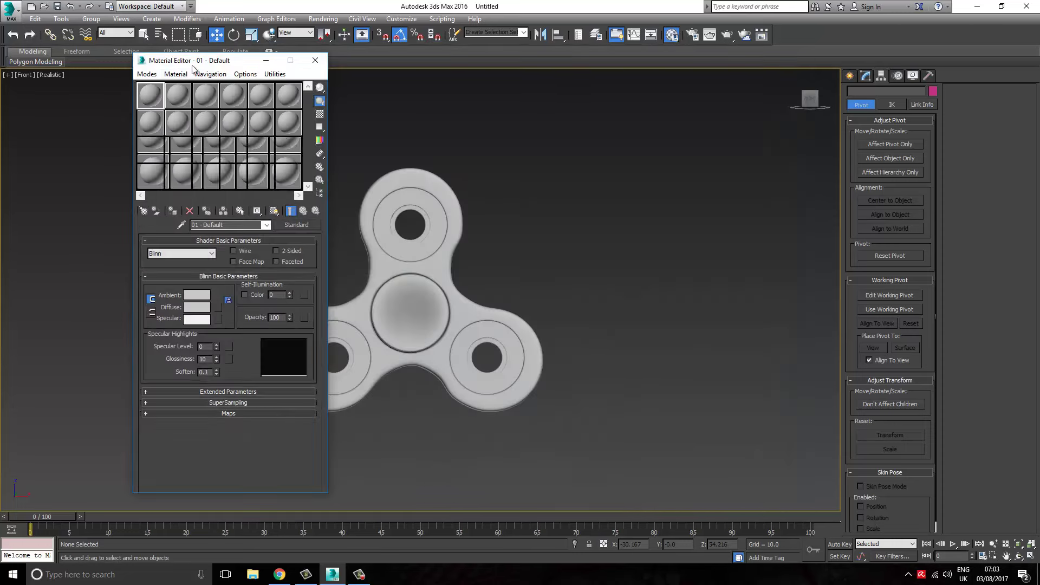
left_click(687, 354)
left_click(242, 72)
left_click(400, 162)
left_click(411, 179)
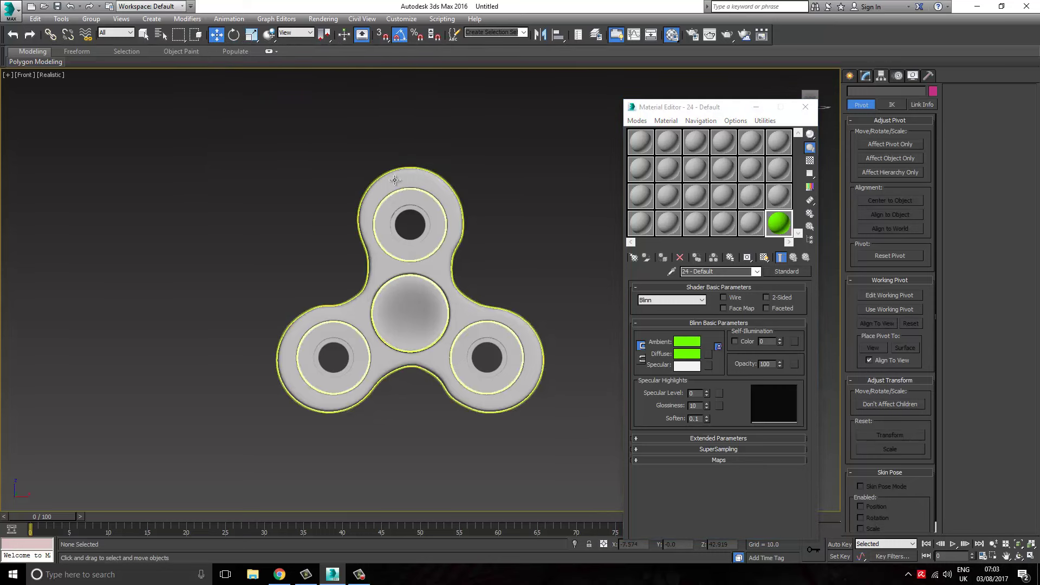
left_click(765, 258)
left_click_drag(707, 393, 707, 385)
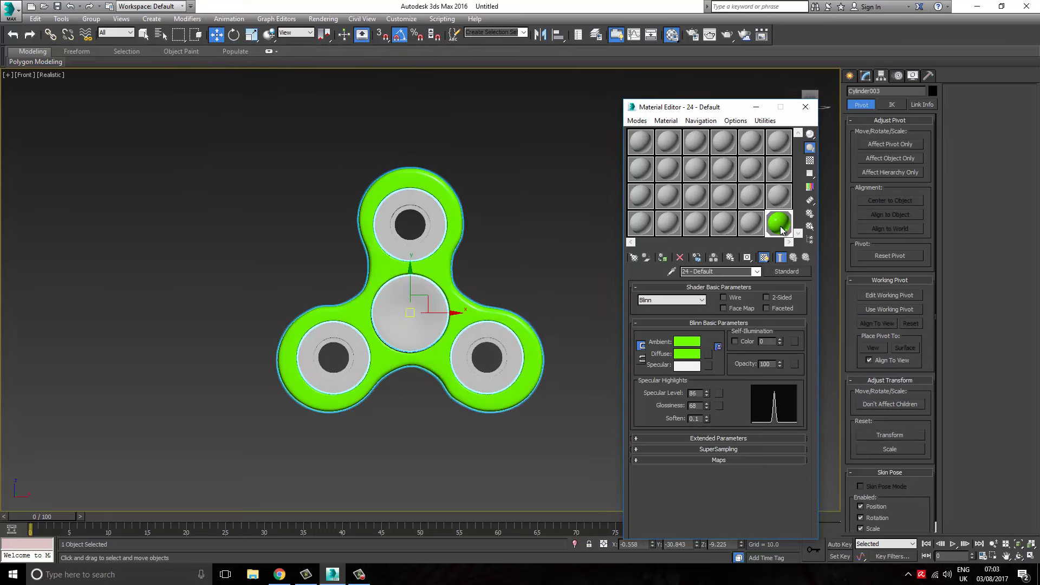
Fine-tune the green material's glossiness and apply it to the centre cap
double_click(778, 222)
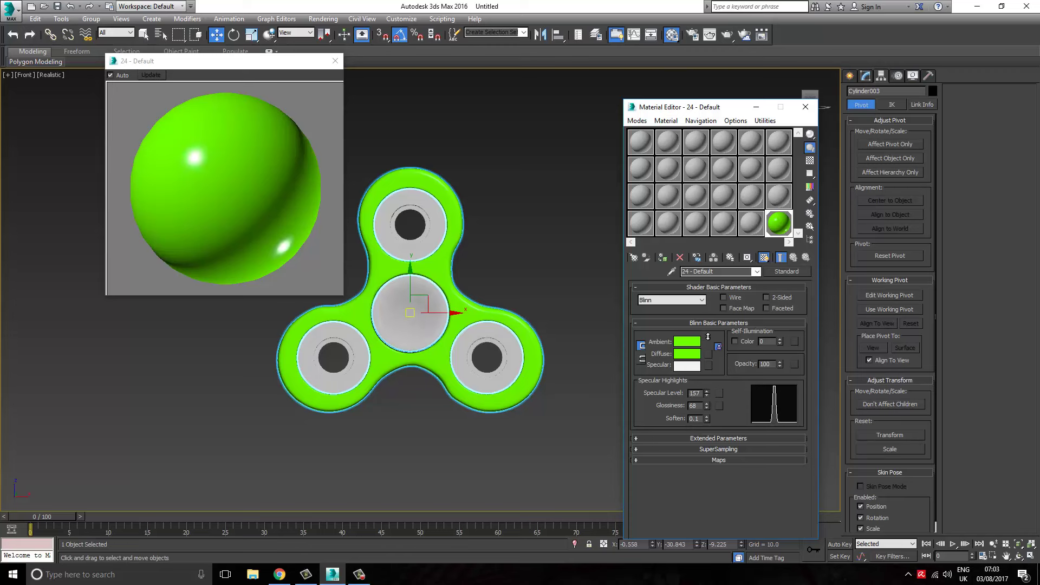
left_click_drag(711, 412, 711, 407)
left_click(335, 61)
left_click(417, 327)
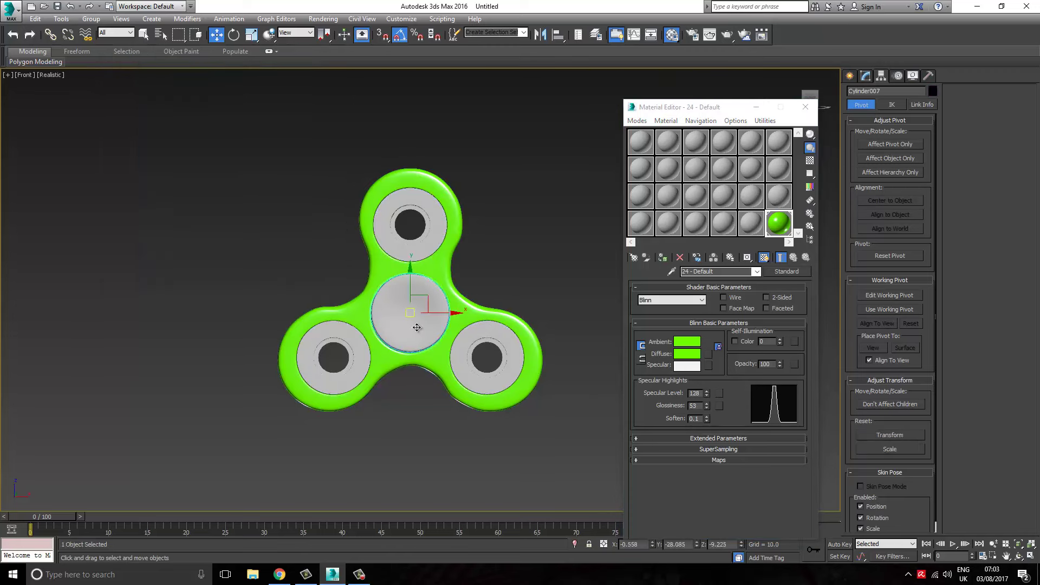
left_click(409, 303)
scroll(431, 252, "up", 2)
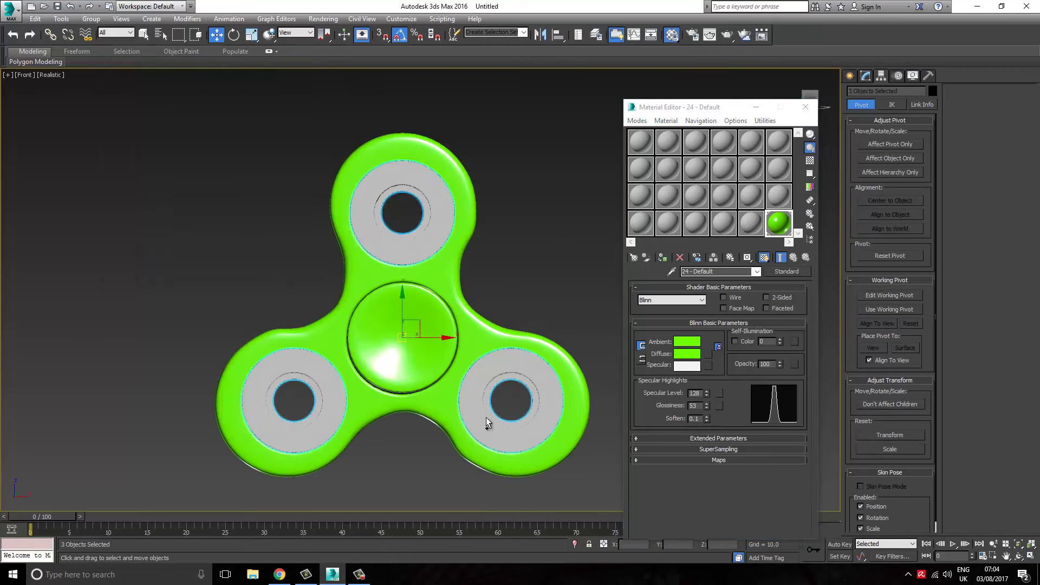
Make a black material in another slot and apply it to the bearings
left_click(751, 223)
left_click(687, 353)
left_click_drag(428, 144, 347, 144)
left_click(429, 160)
left_click(662, 257)
left_click(566, 260)
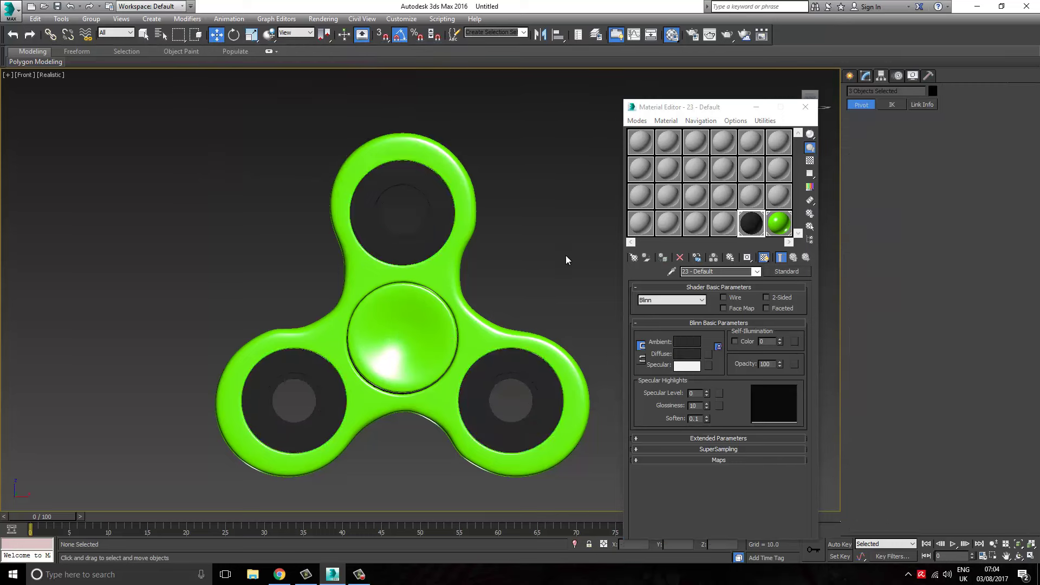
left_click(556, 233)
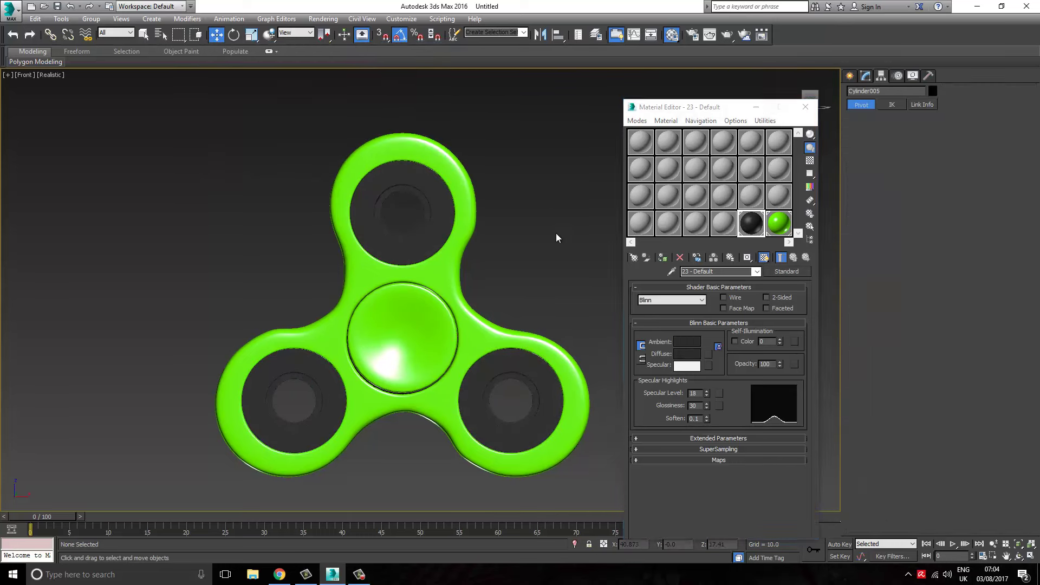
Select all four spinner parts and confirm the 0–100 frame time configuration
key("m")
key("ctrl+a")
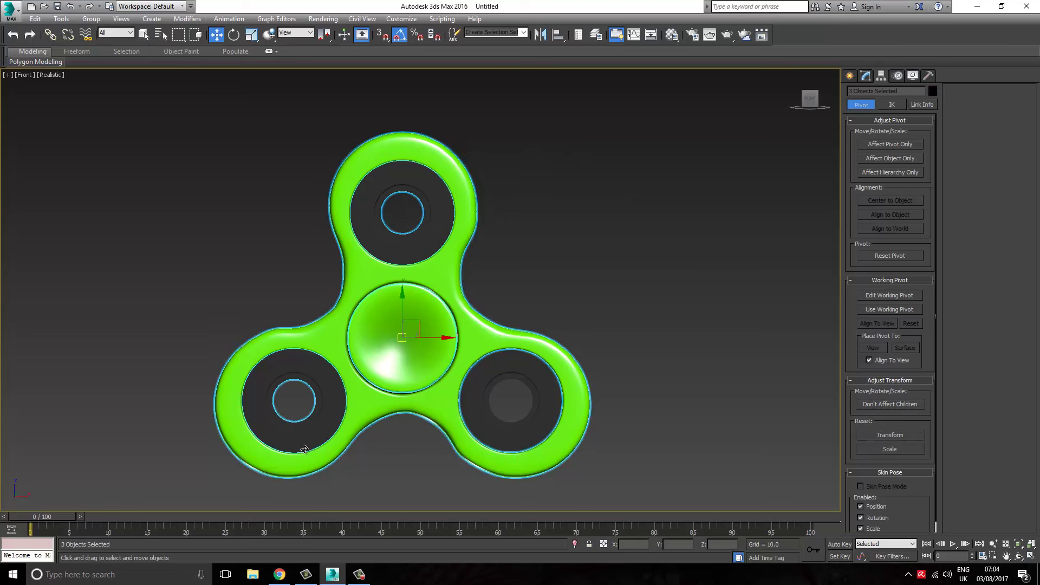
right_click(930, 548)
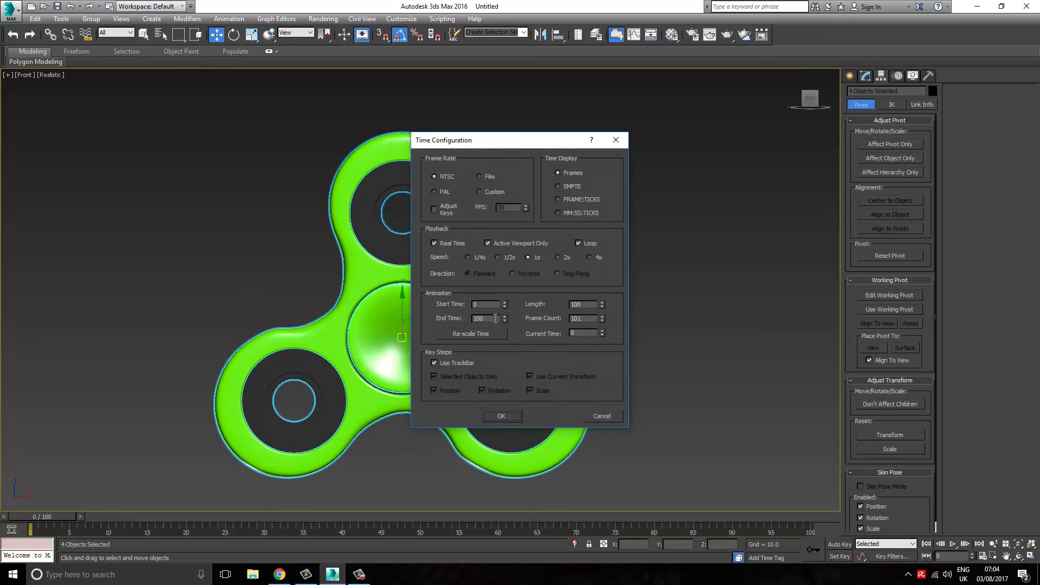
double_click(477, 319)
left_click(501, 416)
With Auto Key on, rotate all parts several full turns about the hub at frame 100
key("n")
key("e")
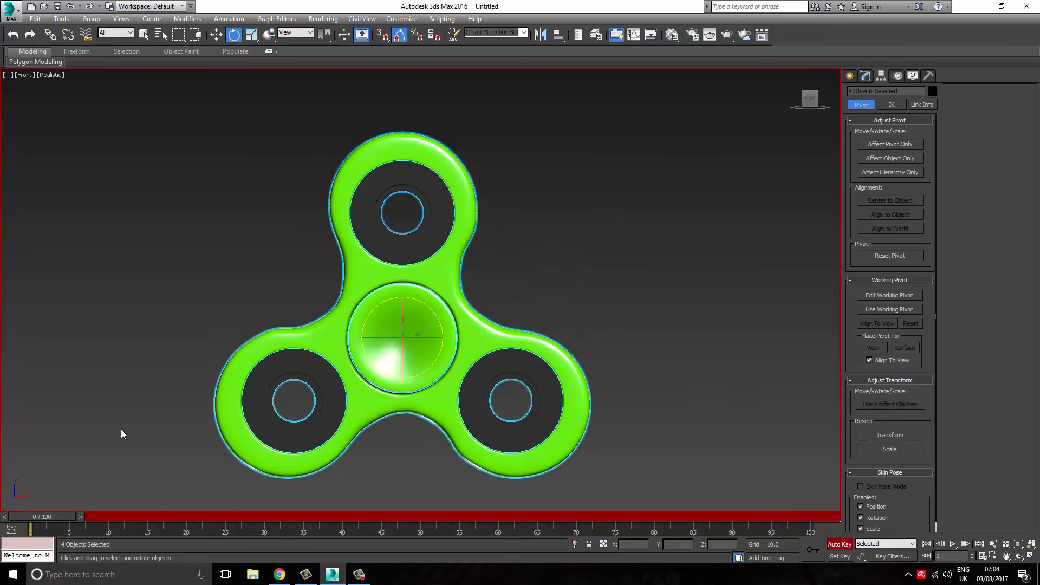
key("End")
left_click_drag(428, 306, 863, 174)
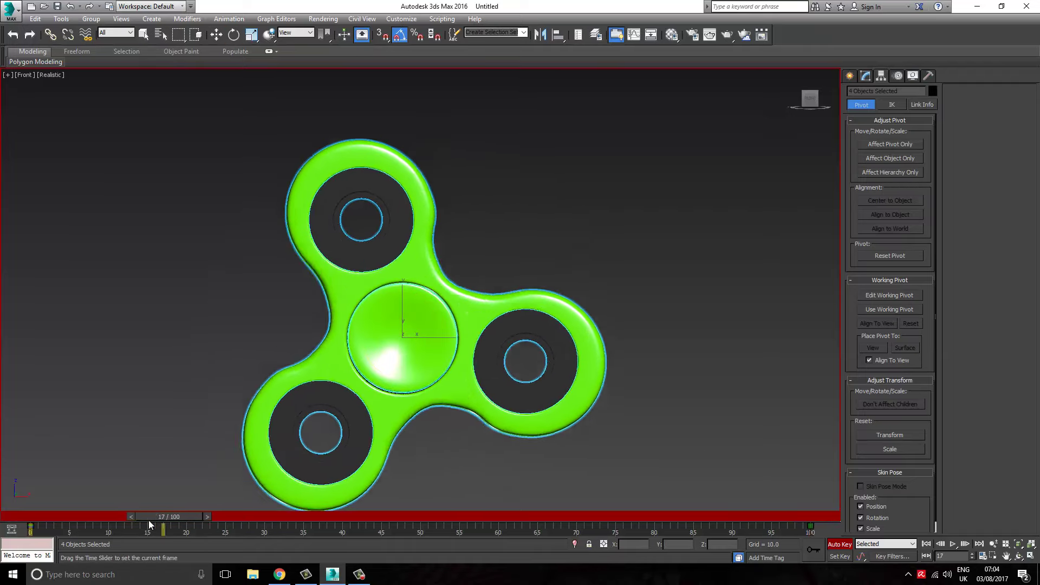
left_click_drag(149, 517, 786, 517)
Turn Auto Key off, return to frame 0 and play the spinning animation
key("Home")
left_click(840, 545)
left_click(727, 412)
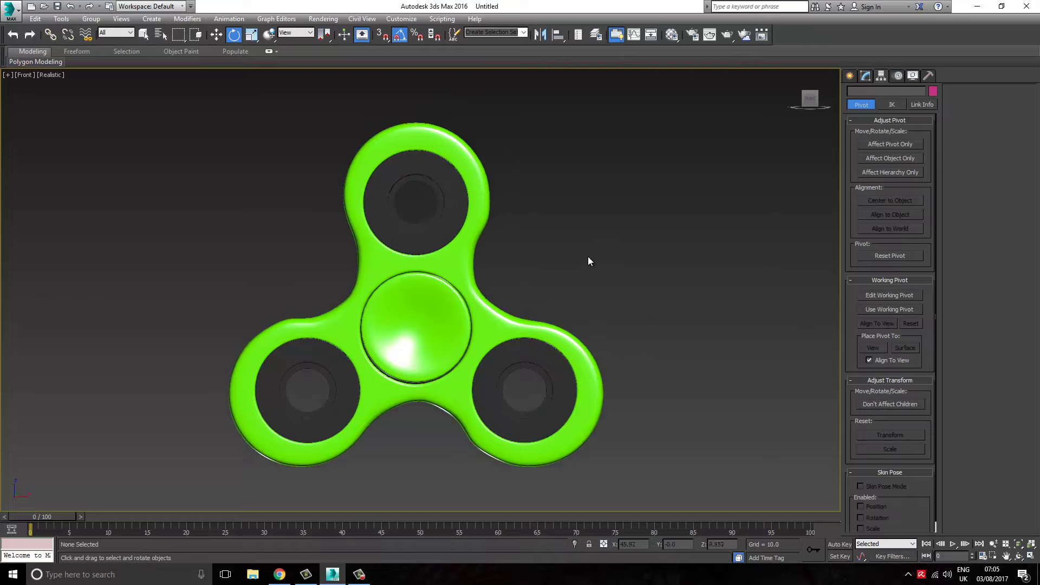
left_click(953, 544)
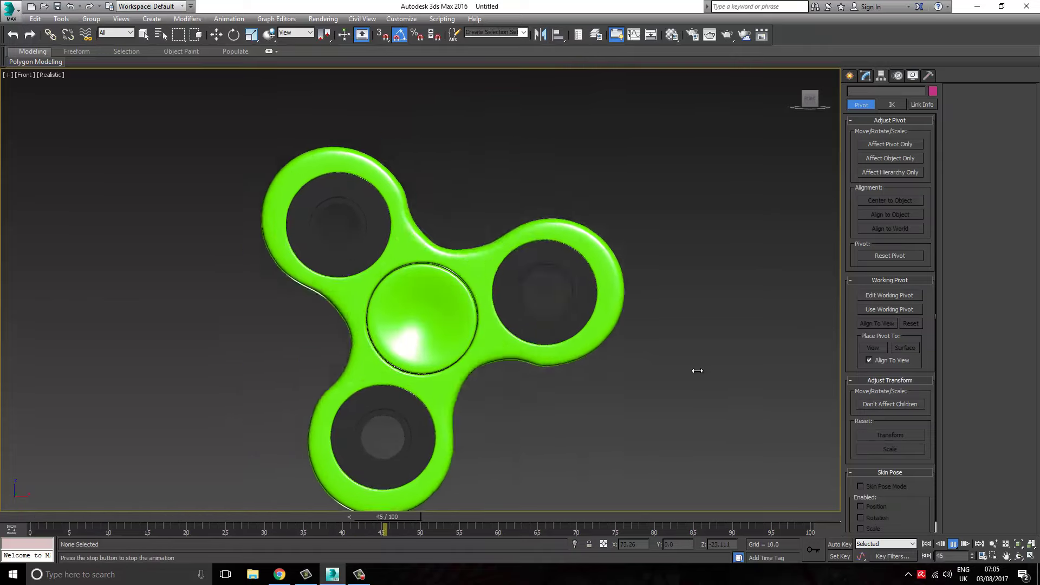
key("e")
left_click(740, 517)
Open the Track View Curve Editor from the quad menu and resize its window
key("Home")
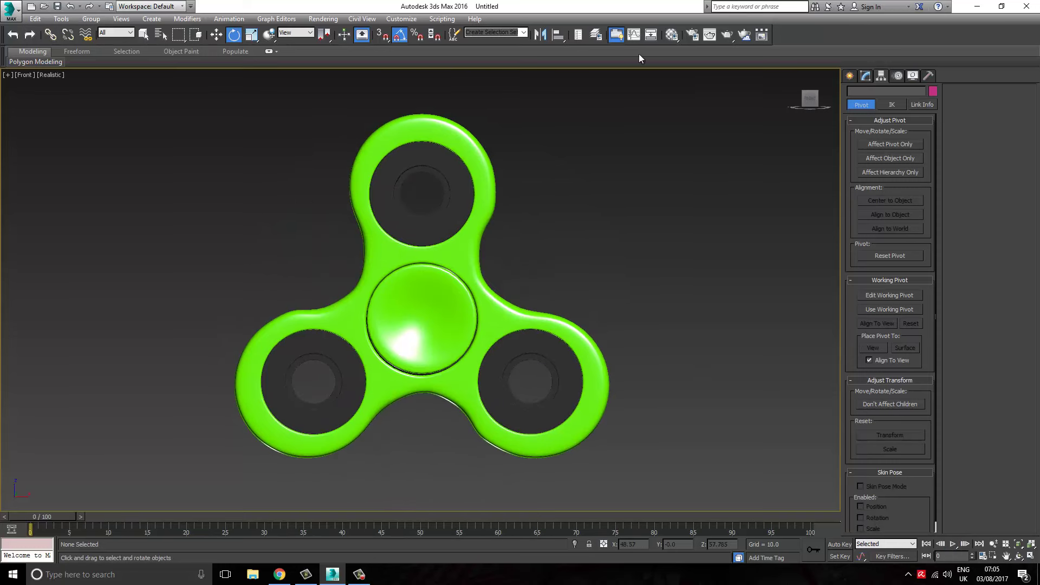
right_click(634, 35)
left_click(632, 35)
mouse_move(379, 91)
left_mouse_down()
mouse_move(430, 59)
mouse_move(378, 0)
left_mouse_up()
scroll(241, 291, "down", 4)
key("ctrl+a")
left_click_drag(378, 189, 378, 516)
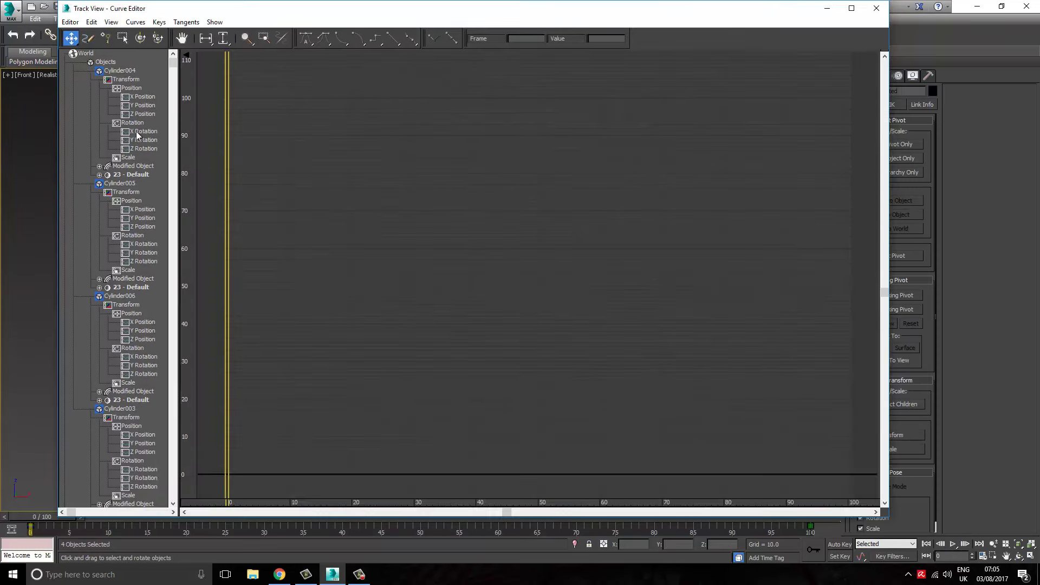
middle_click_drag(341, 407, 372, 304)
mouse_move(374, 5)
left_mouse_down()
mouse_move(374, 217)
mouse_move(379, 121)
left_mouse_up()
Frame all the spinner parts' rotation curves in the graph, then close the Curve Editor
left_click(634, 34)
left_click(634, 35)
key("ctrl+a")
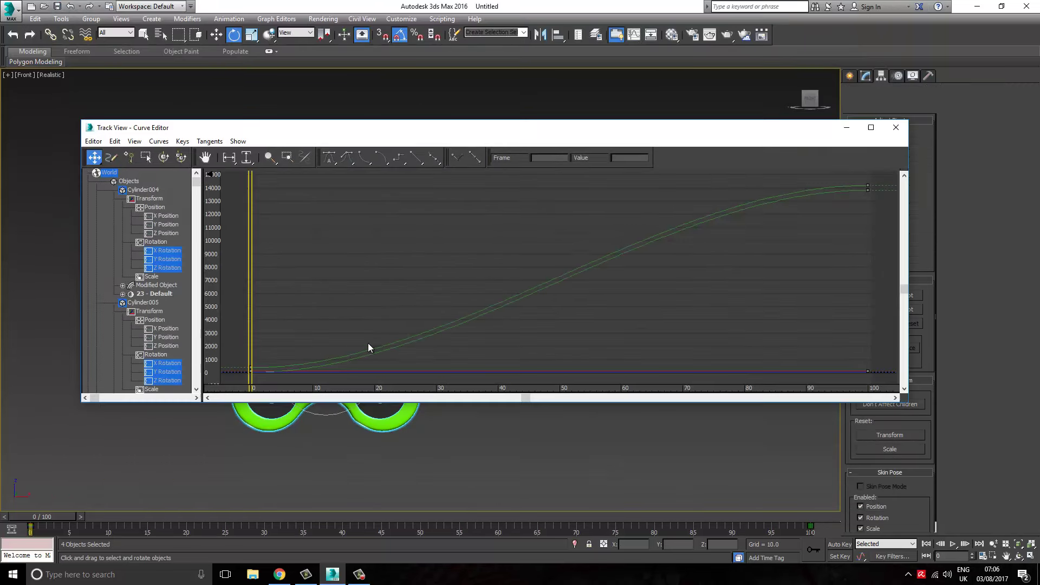
middle_click_drag(375, 340, 559, 339)
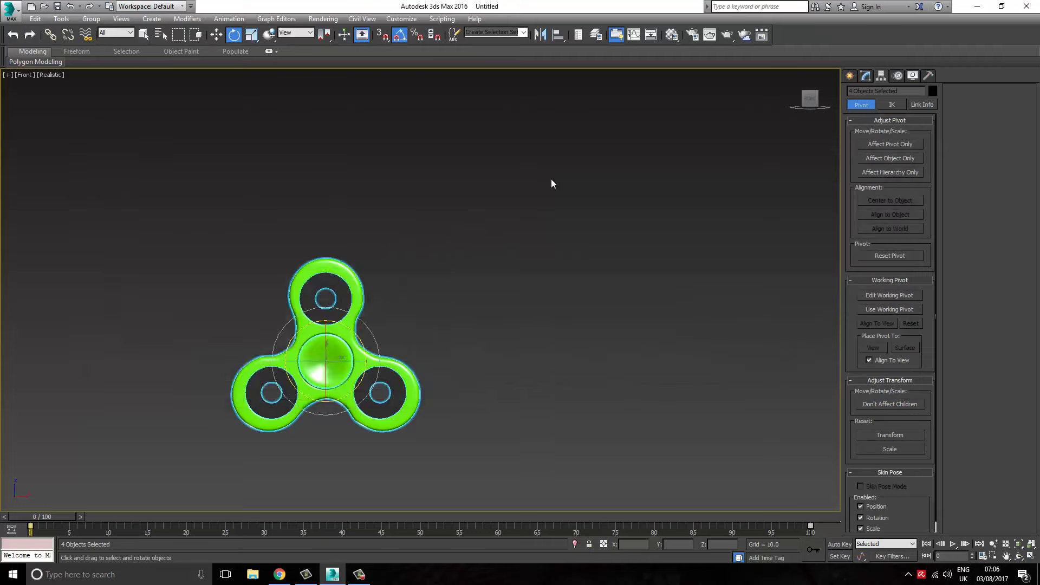
left_click(551, 179)
Play the spin, then switch to Perspective and orbit to a tilted view
key("slash")
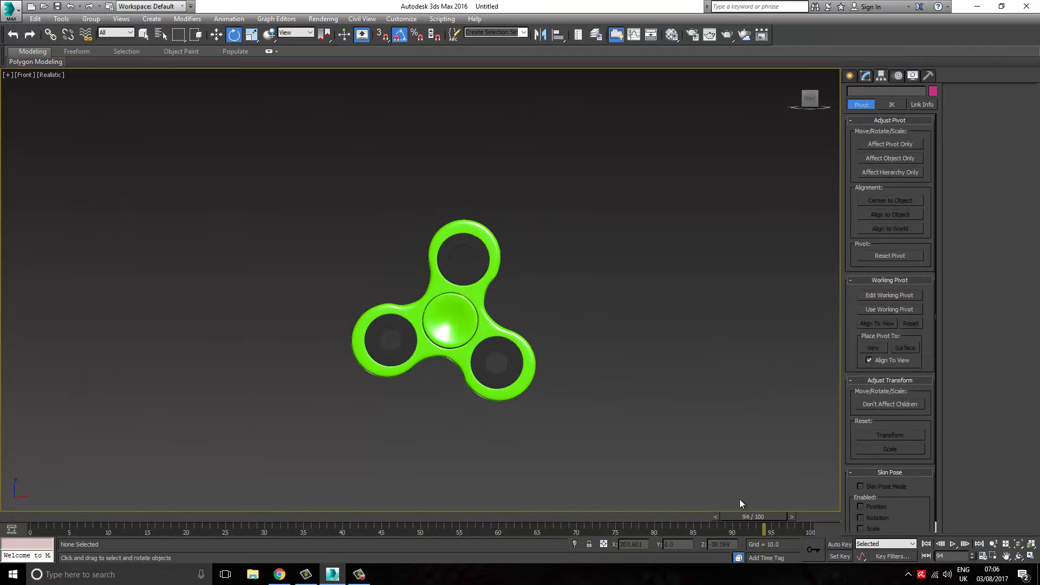
key("Home")
key("p")
key("ctrl+r")
left_click_drag(320, 323, 415, 311)
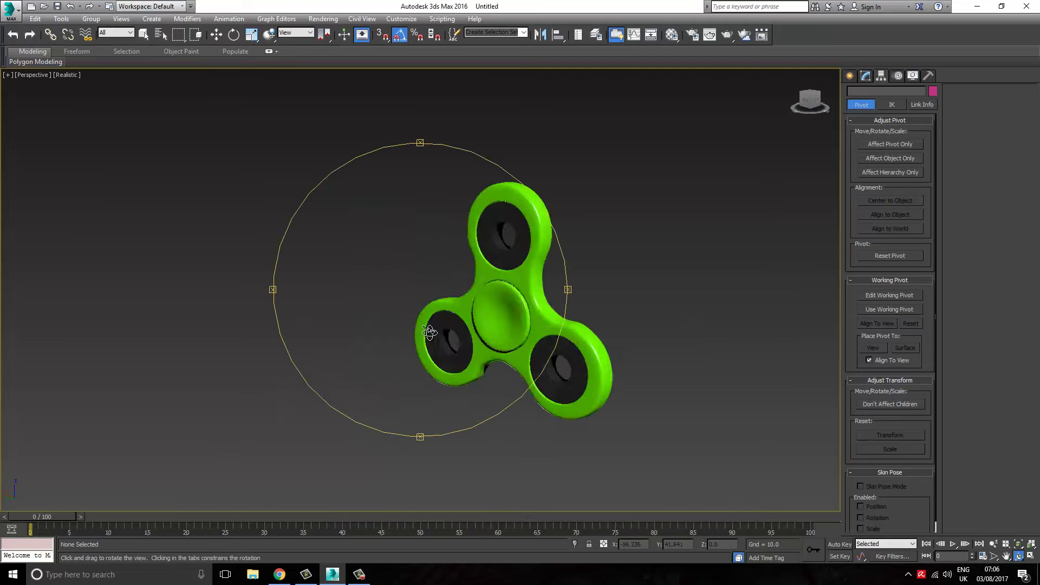